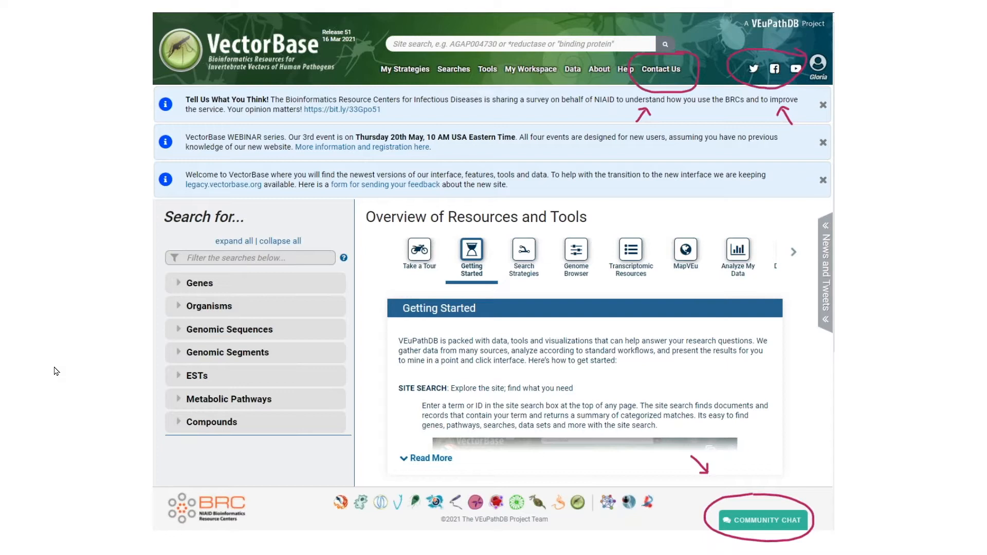
click(63, 535)
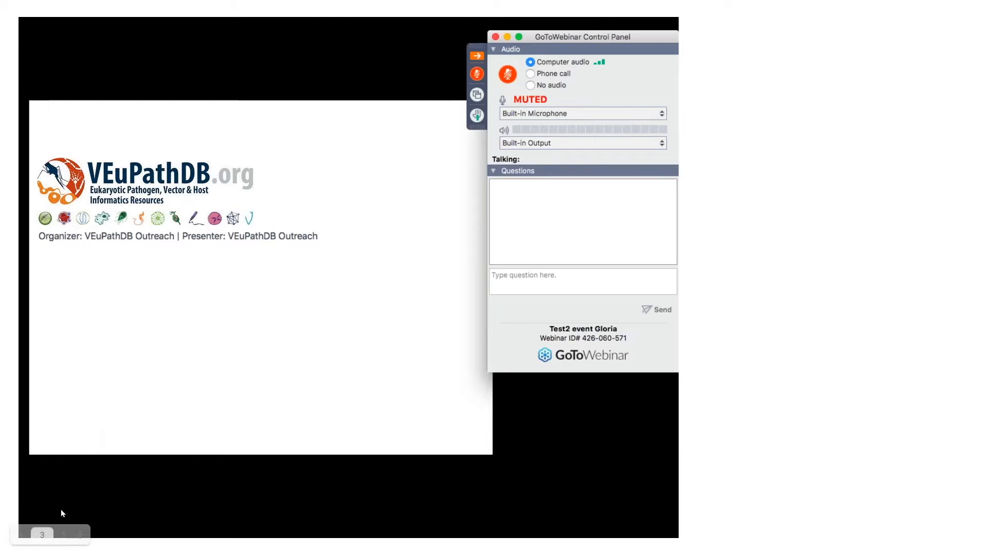
click(61, 533)
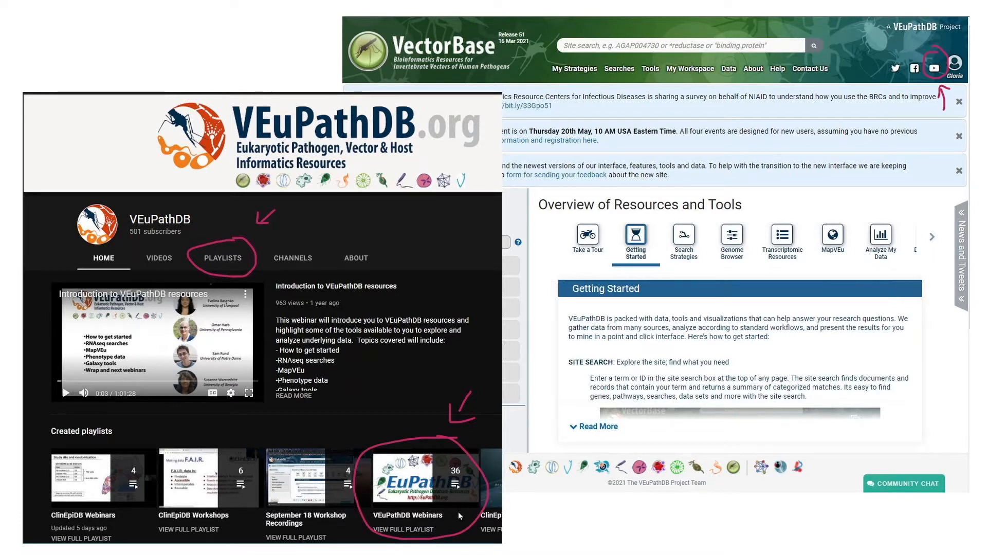
click(64, 536)
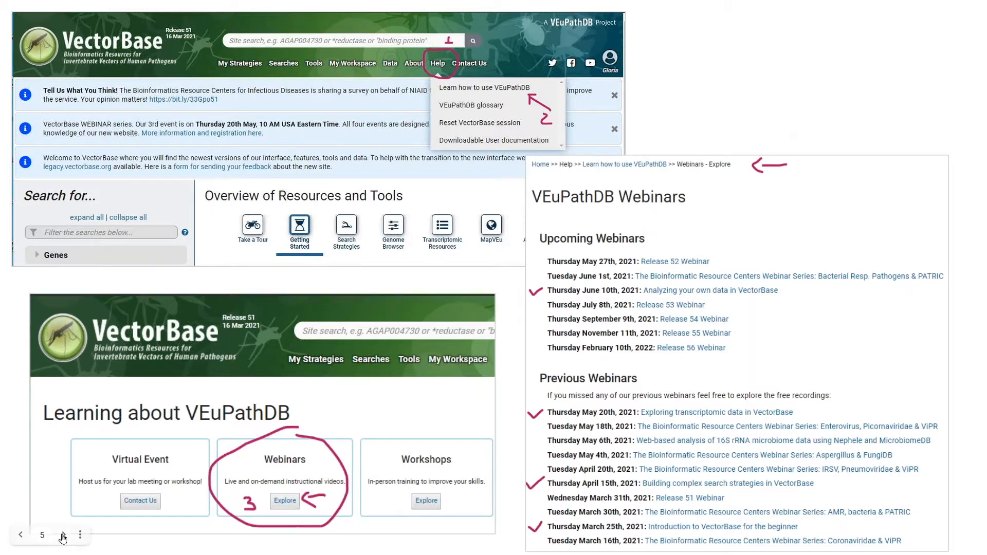
click(64, 535)
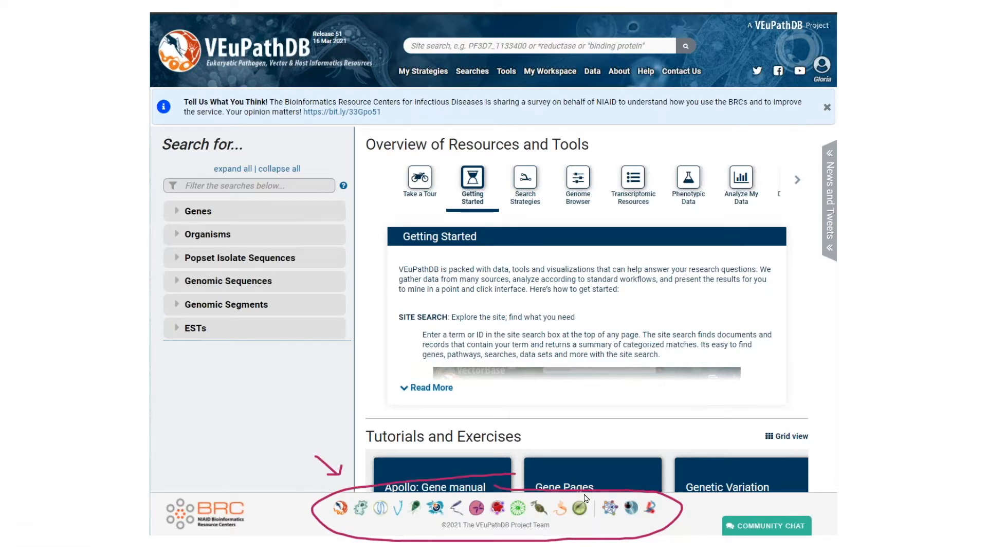
mouse_move(30, 549)
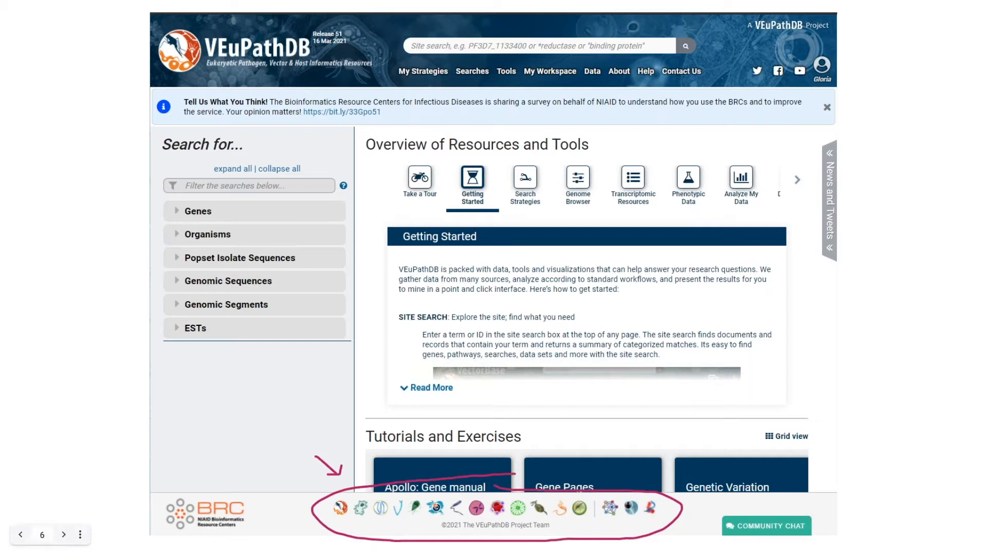
click(65, 536)
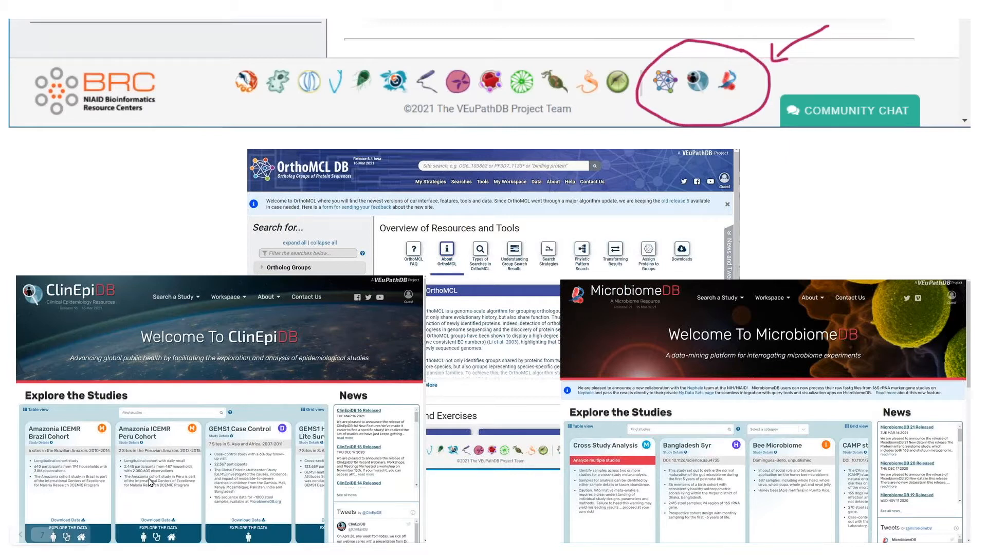
click(64, 536)
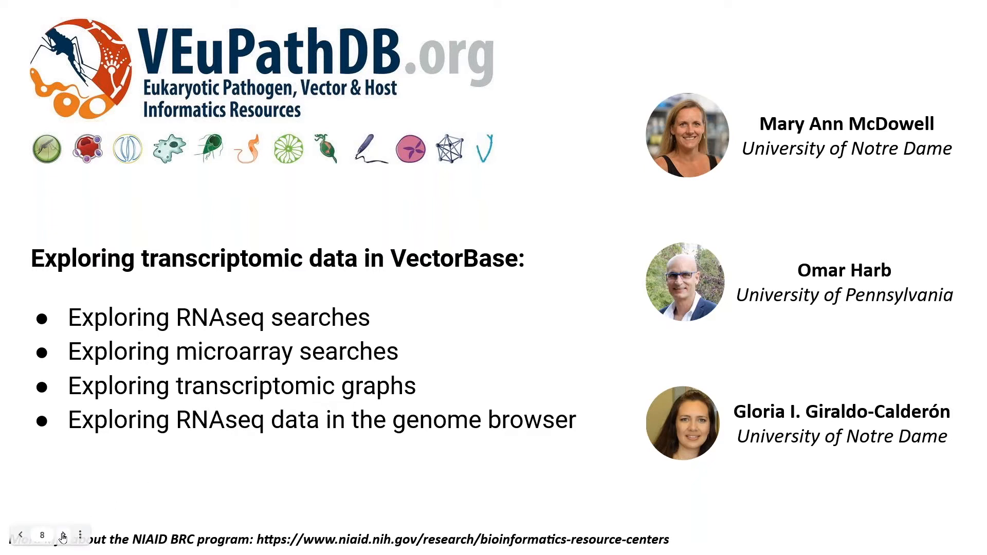
click(65, 537)
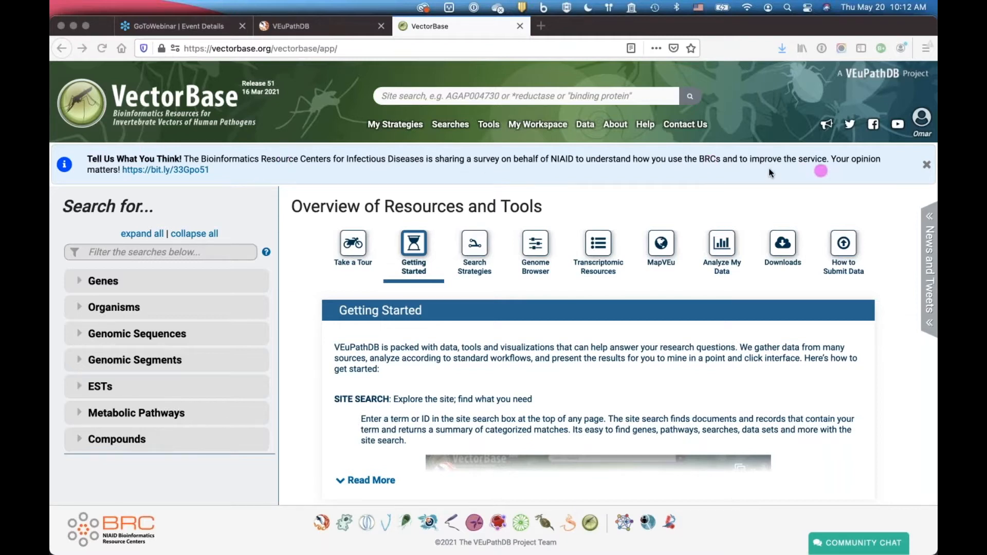
Step: Restore the dismissed announcements on the VectorBase home page and close all of the announcement banners
click(826, 127)
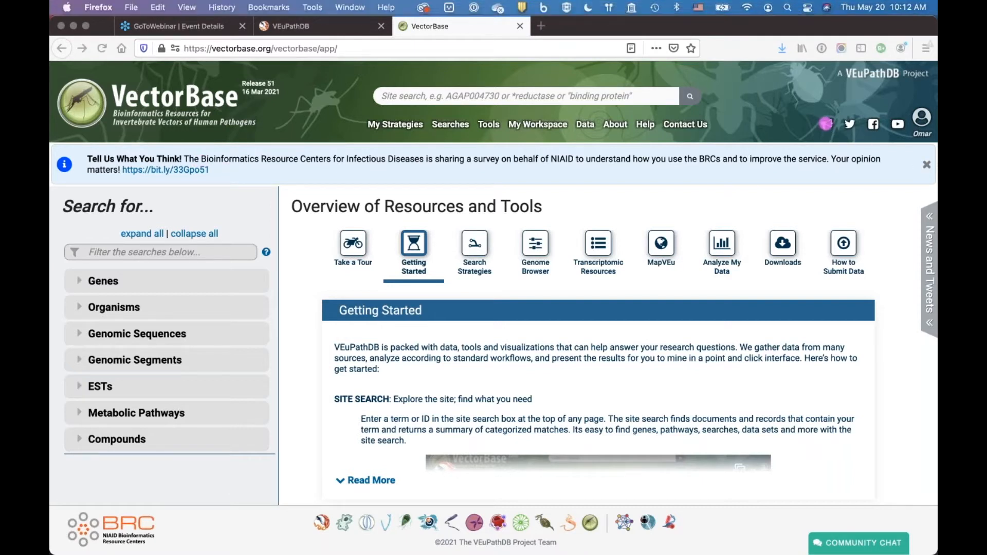
click(826, 124)
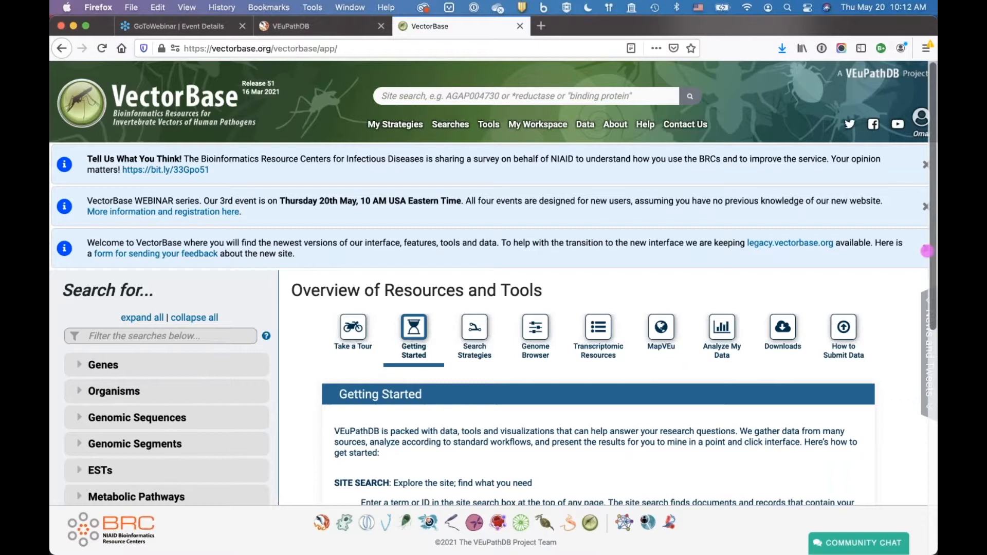
click(924, 206)
click(925, 206)
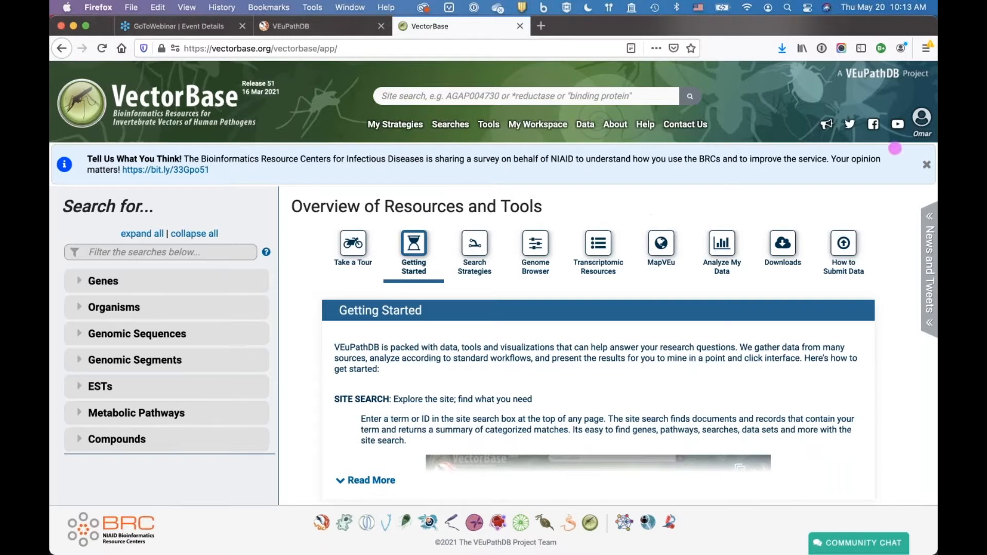
click(927, 164)
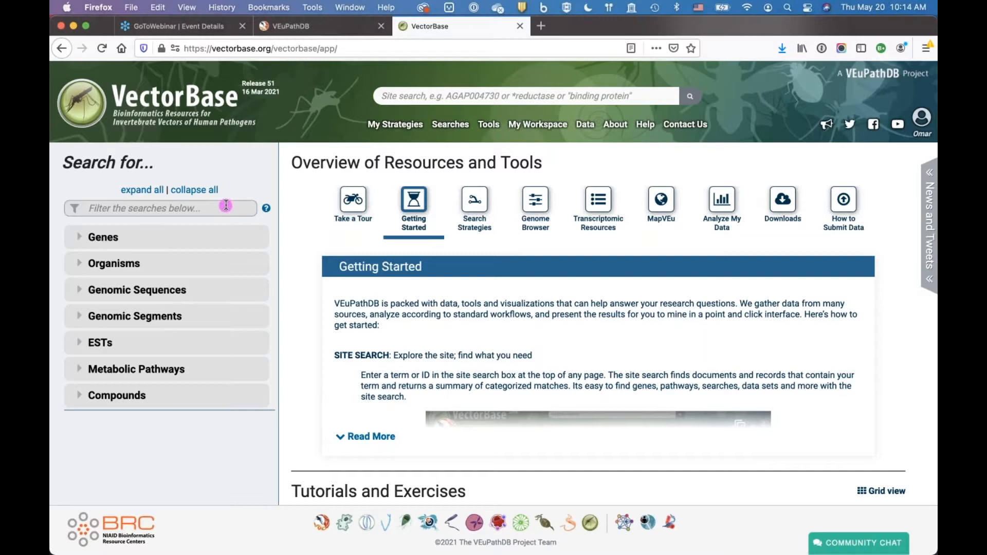
Step: Expand the ESTs search category to view its searches and collapse it again
click(80, 343)
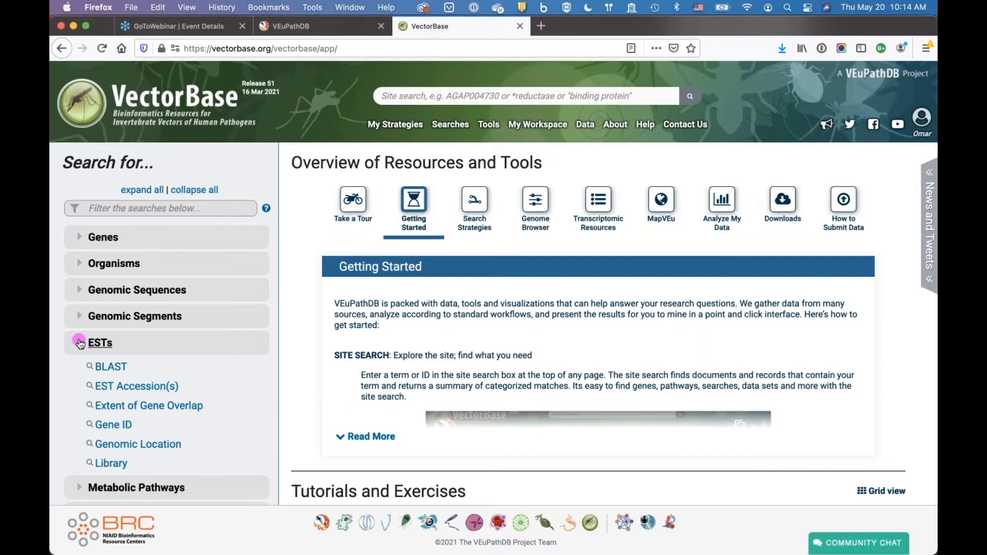
click(80, 344)
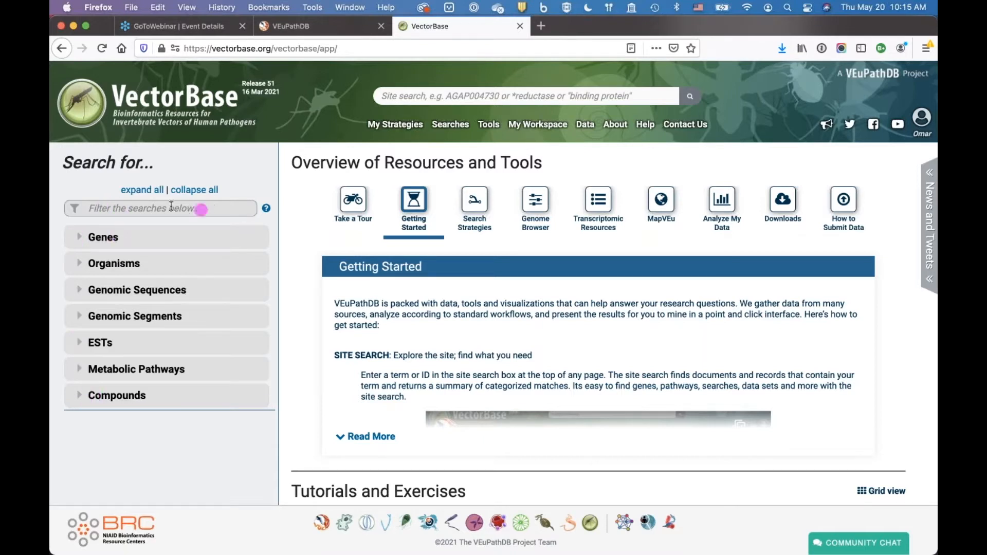
Step: Filter the home page searches by "tran" and open the RNA-Seq Evidence search under Transcriptomics
click(130, 208)
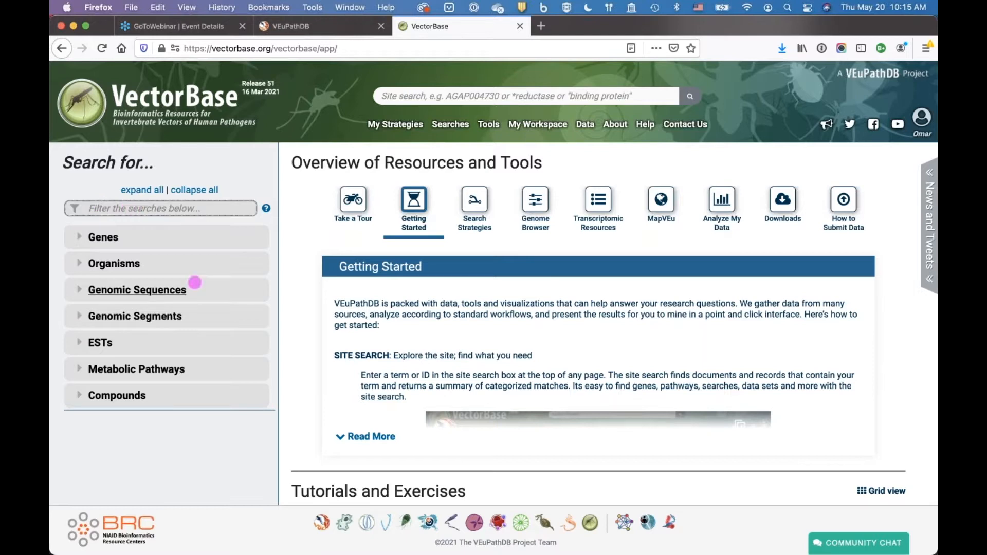
text(tran)
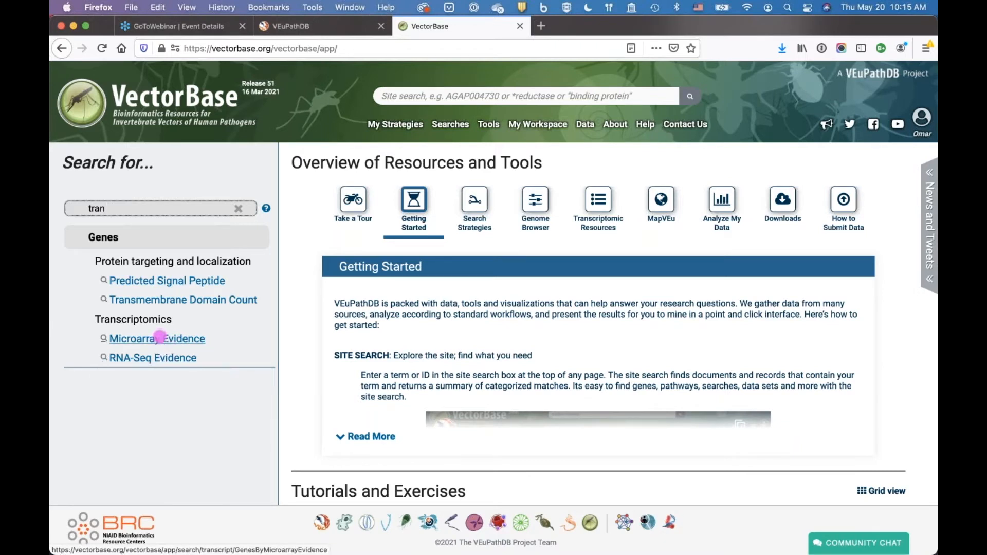
click(132, 359)
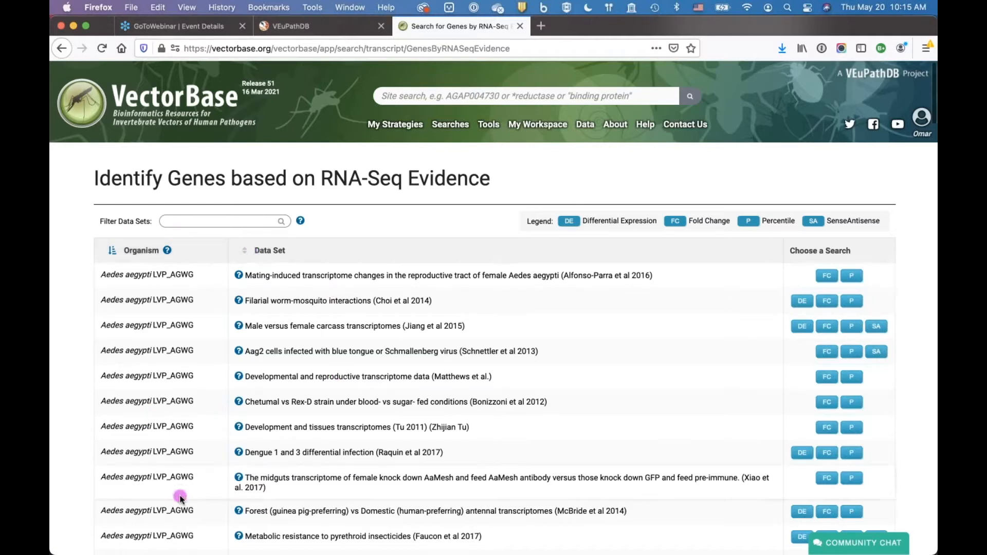
Step: Look through the list of organisms and RNA-Seq data sets available for gene searches
scroll(180, 498, down, 3)
scroll(180, 499, down, 1)
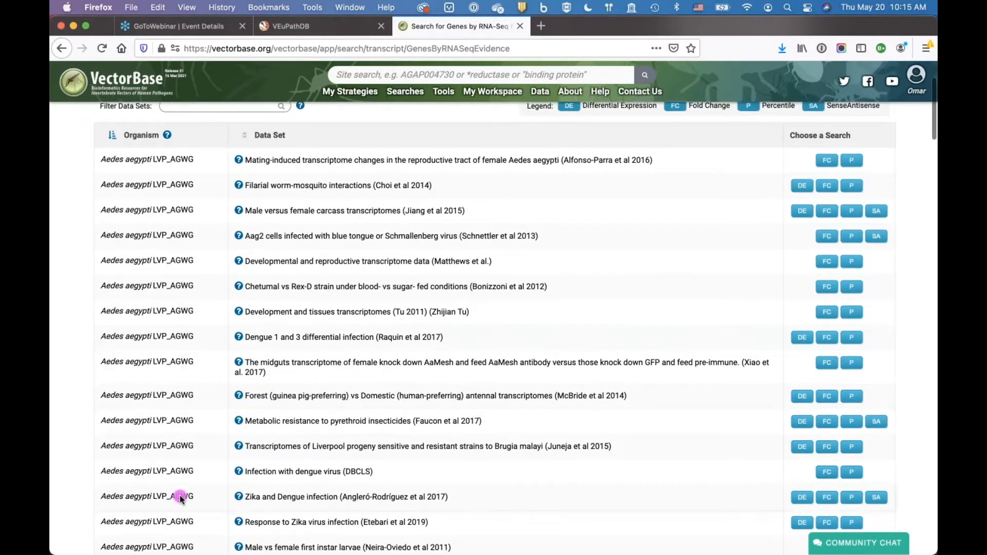
scroll(180, 498, down, 10)
scroll(156, 439, down, 15)
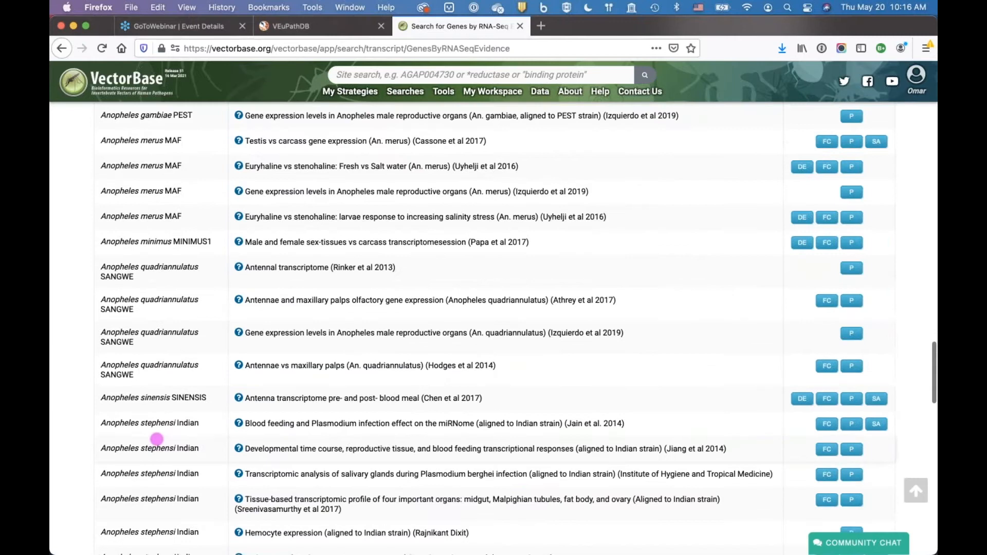
scroll(157, 439, up, 20)
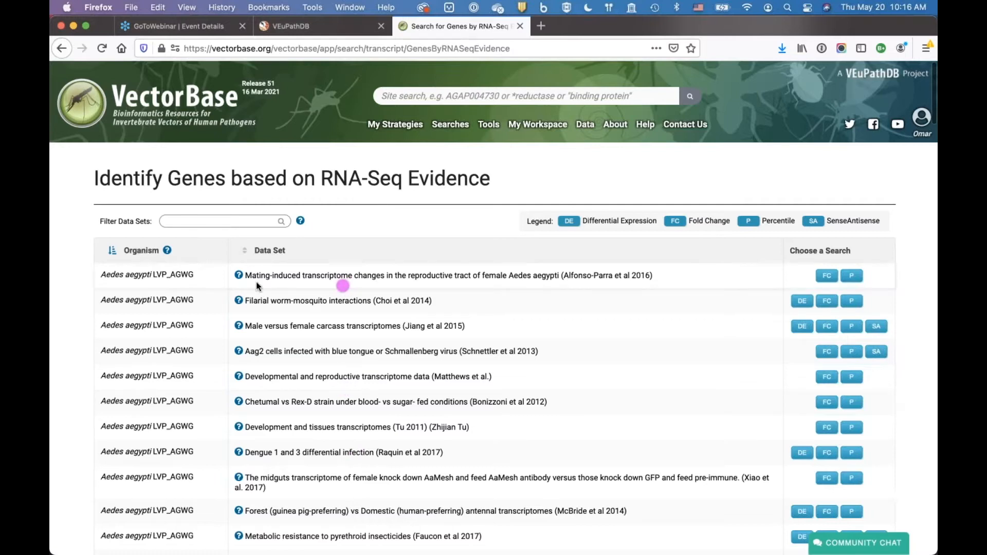
mouse_move(239, 278)
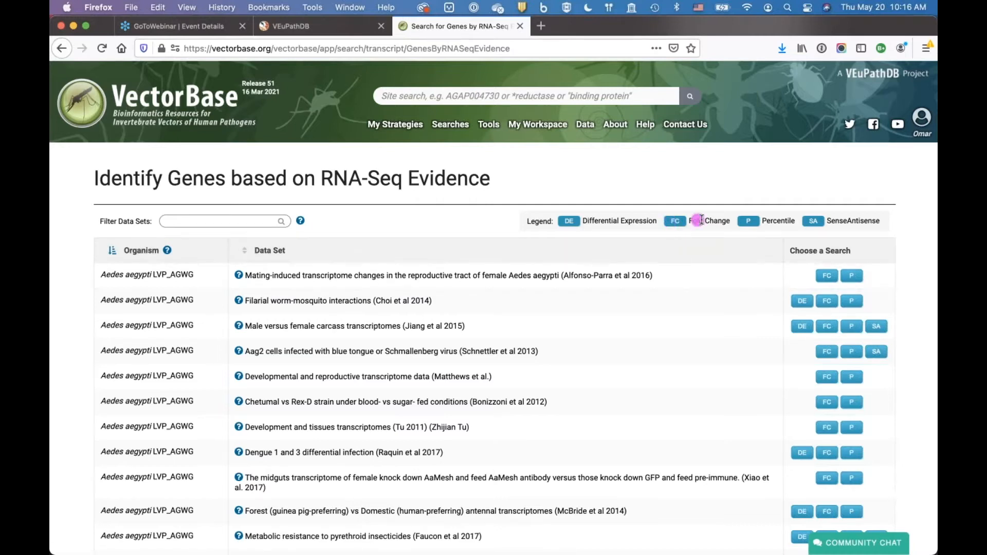
Step: Review the search type legend and examine which search types each RNA-Seq data set offers
mouse_move(710, 222)
mouse_move(765, 221)
scroll(360, 453, down, 12)
scroll(363, 436, down, 15)
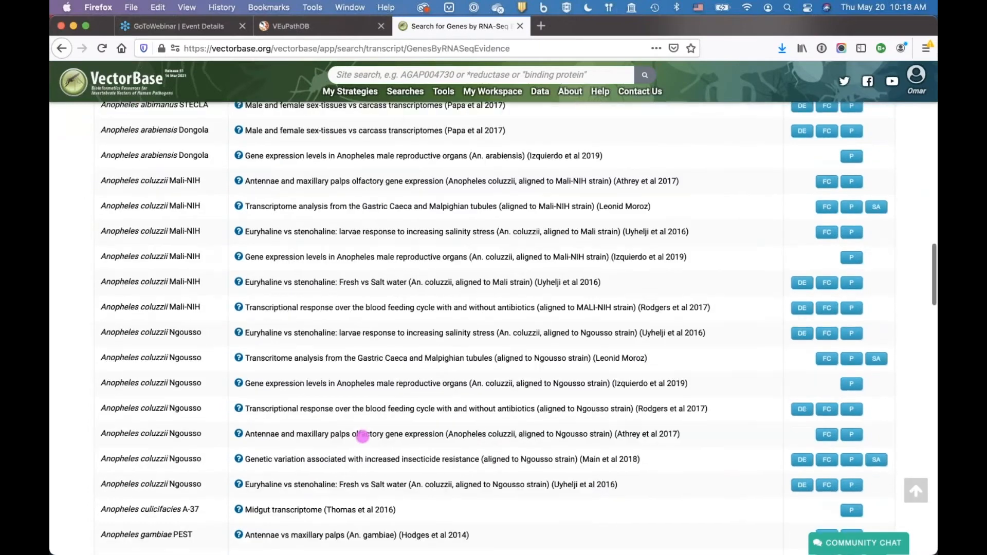
scroll(363, 437, up, 20)
scroll(362, 436, up, 5)
scroll(362, 437, down, 10)
scroll(362, 436, down, 11)
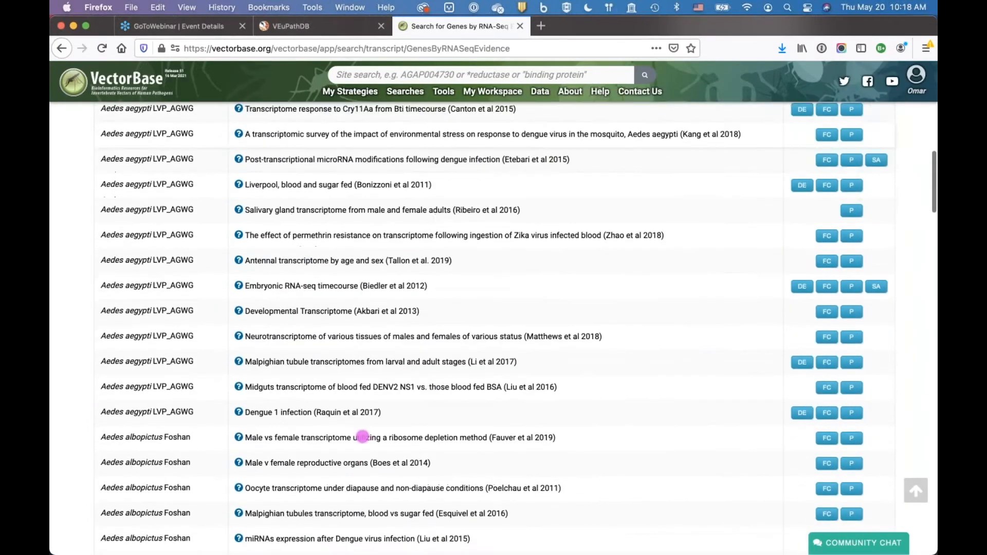
scroll(363, 436, down, 5)
scroll(363, 436, up, 20)
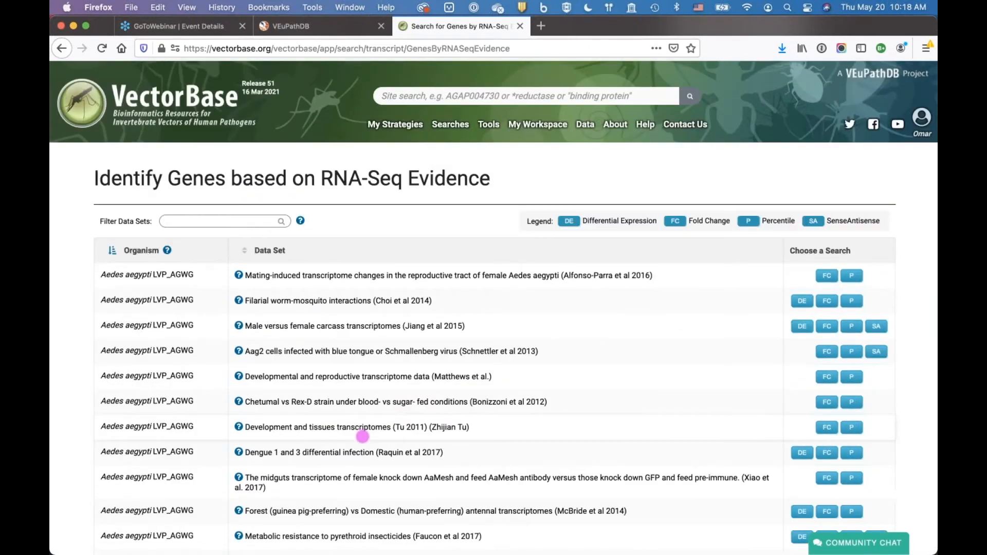
Step: Filter the RNA-Seq data sets by "zika" and open the Fold Change search for the Aedes aegypti Zika and Dengue infection data set
click(177, 221)
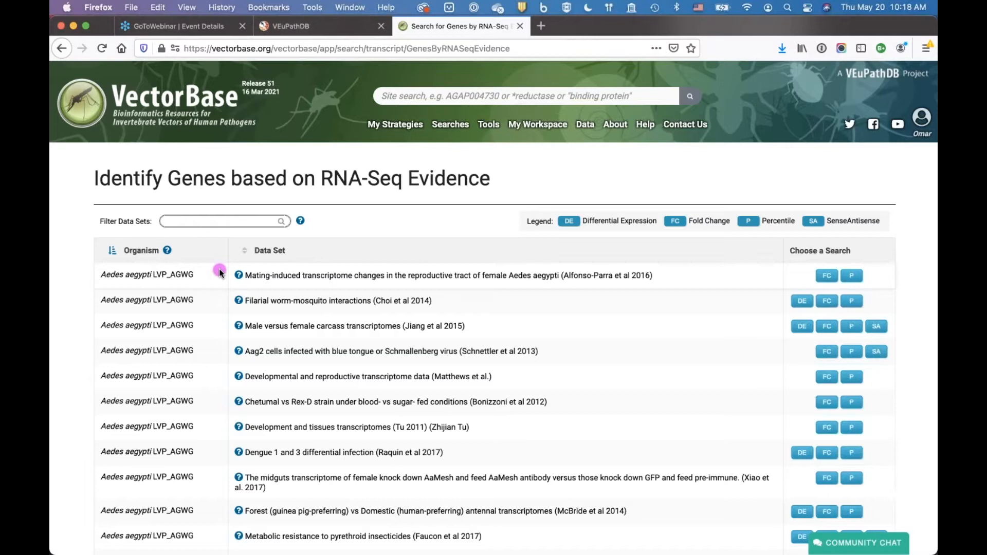
text(zika)
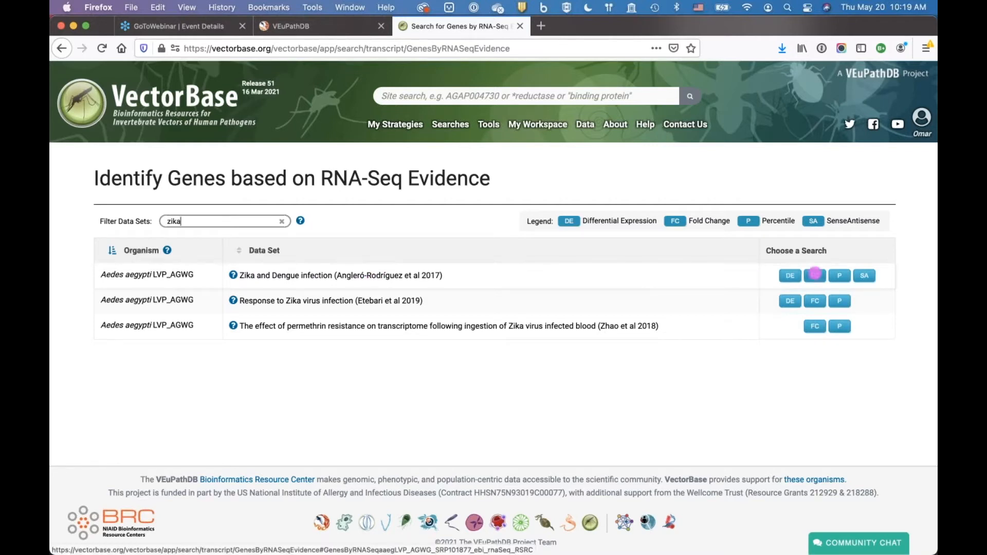
click(814, 274)
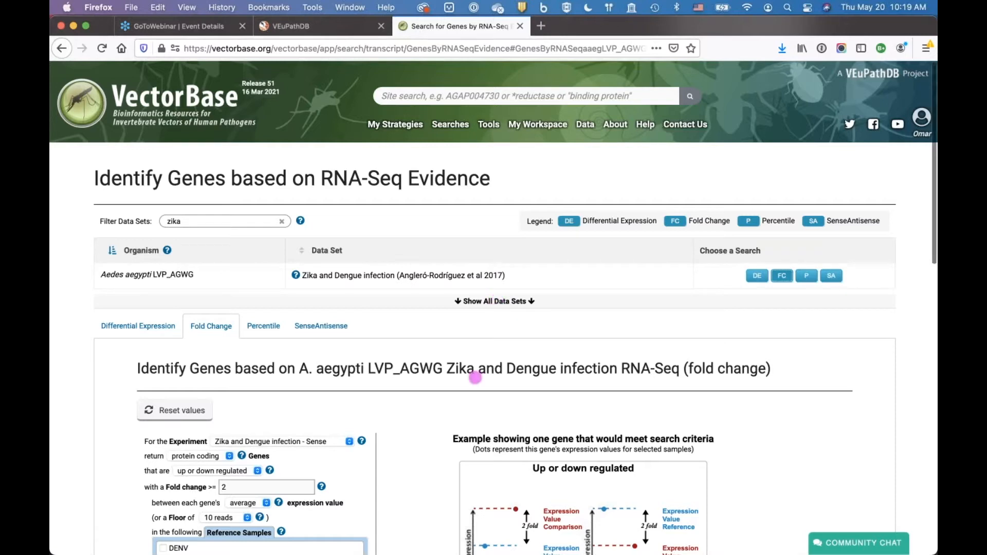
Step: Review the available choices for experiment, returned gene type and direction of regulation in the fold change search form
scroll(476, 378, down, 5)
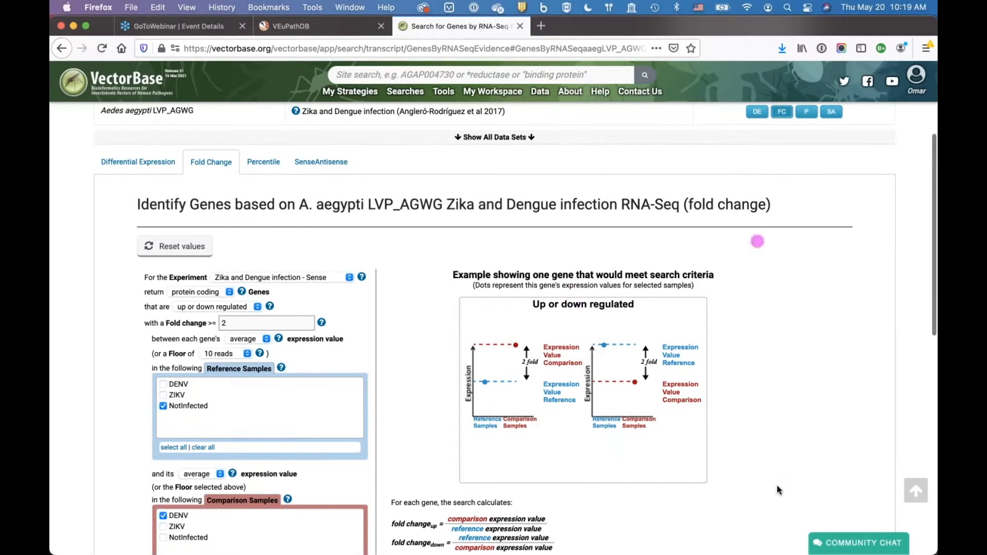
scroll(776, 485, down, 3)
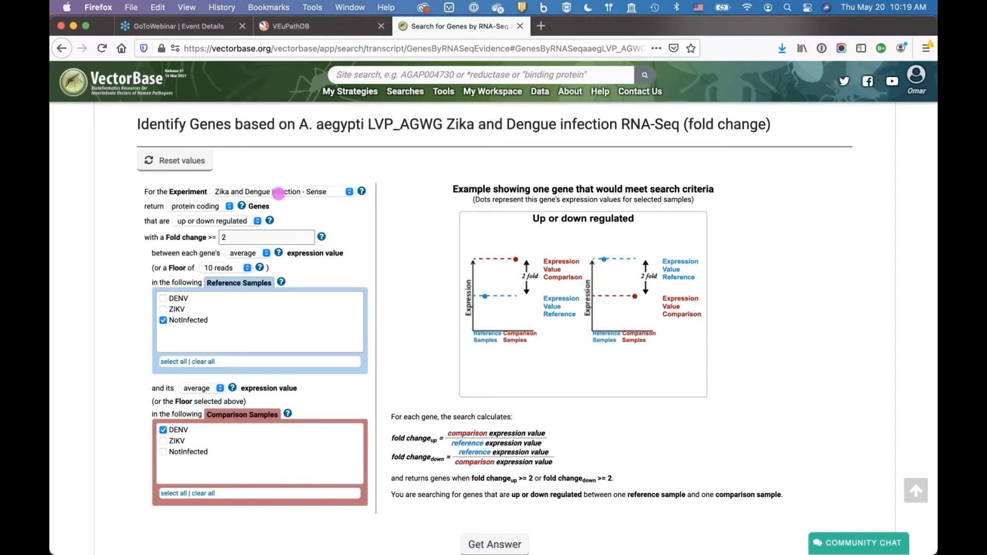
click(335, 195)
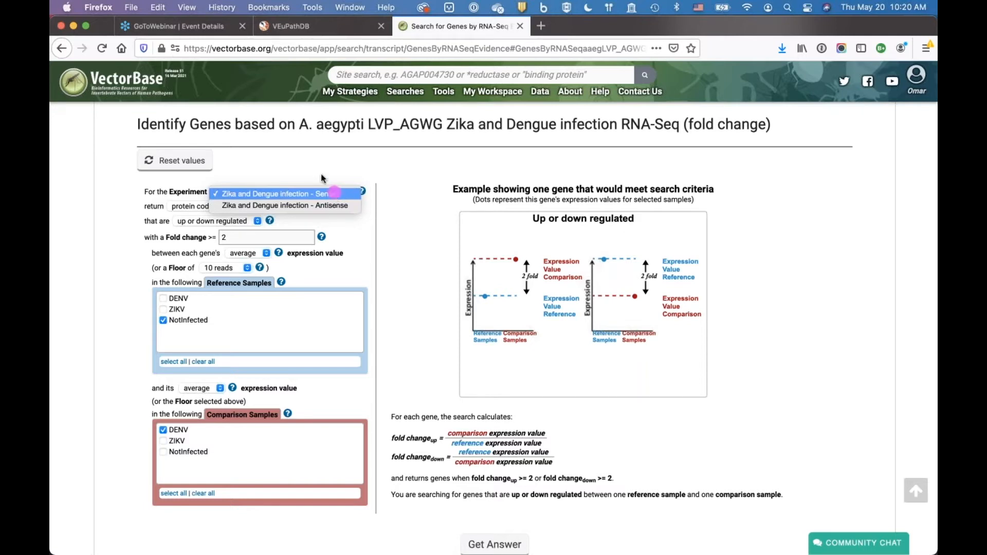
click(322, 177)
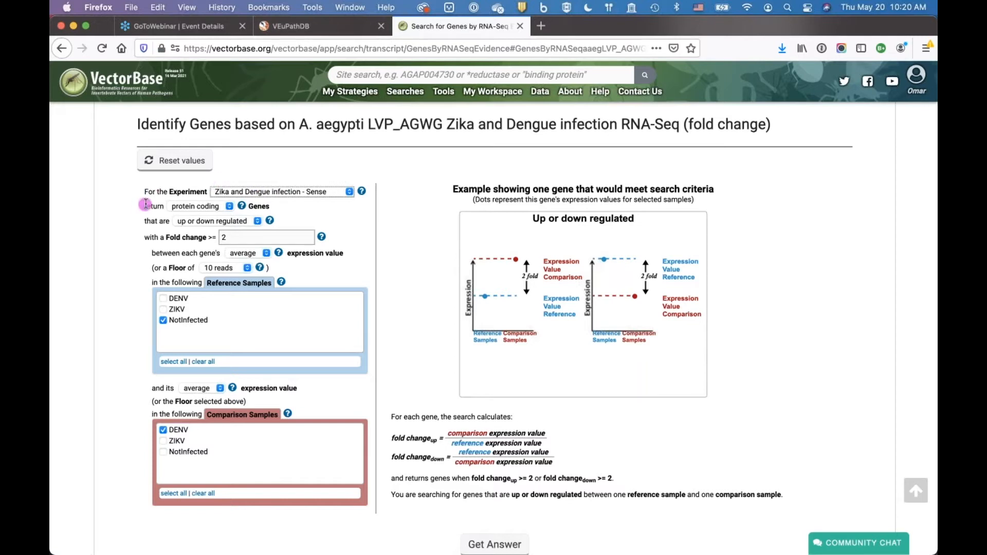
click(221, 206)
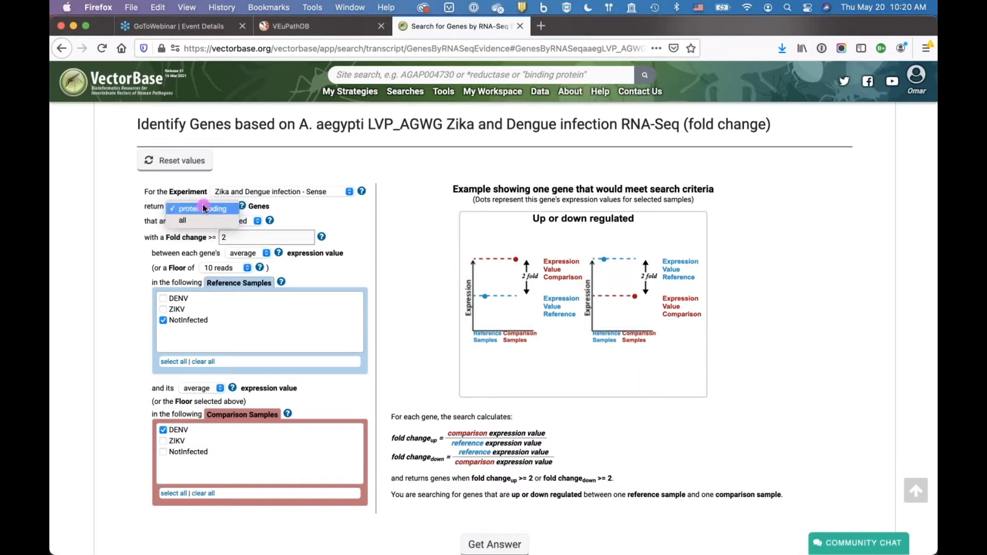
click(124, 205)
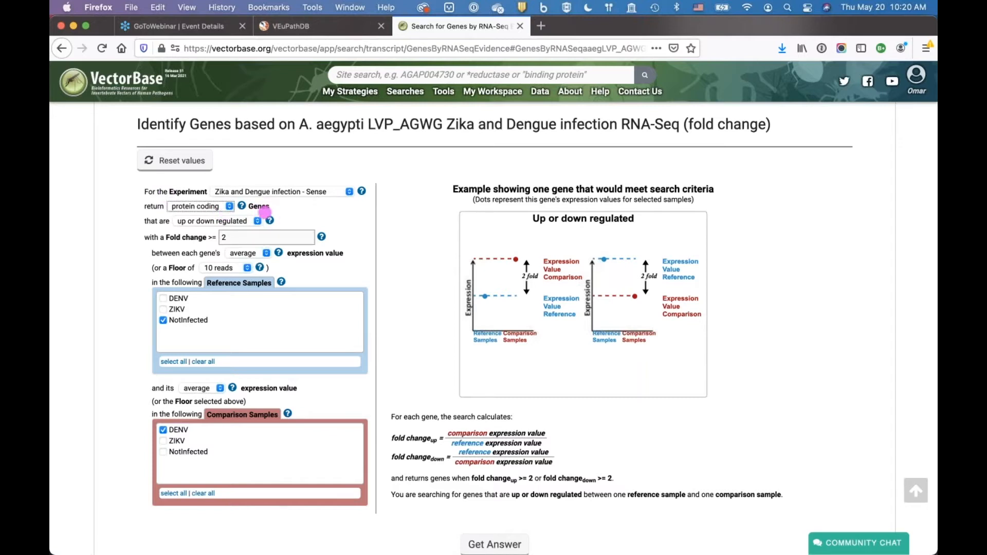
click(211, 222)
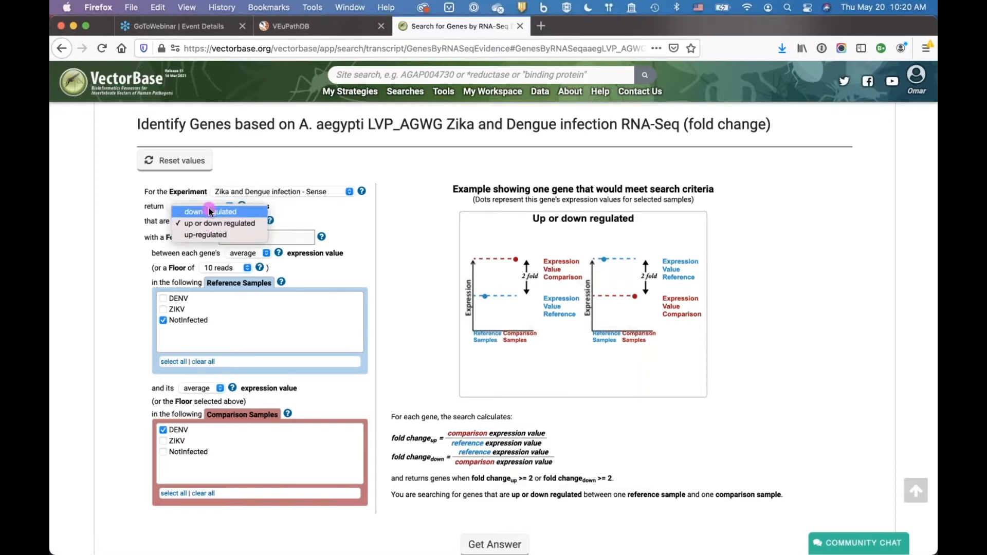
click(211, 226)
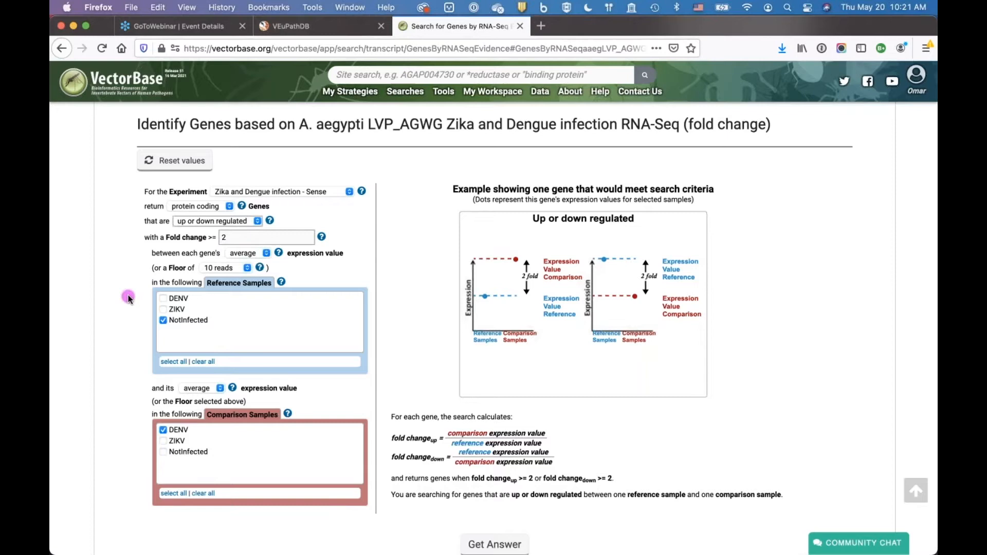
Step: Replace DENV with ZIKV as the comparison sample and check the operation choices for the reference expression value
scroll(128, 298, down, 2)
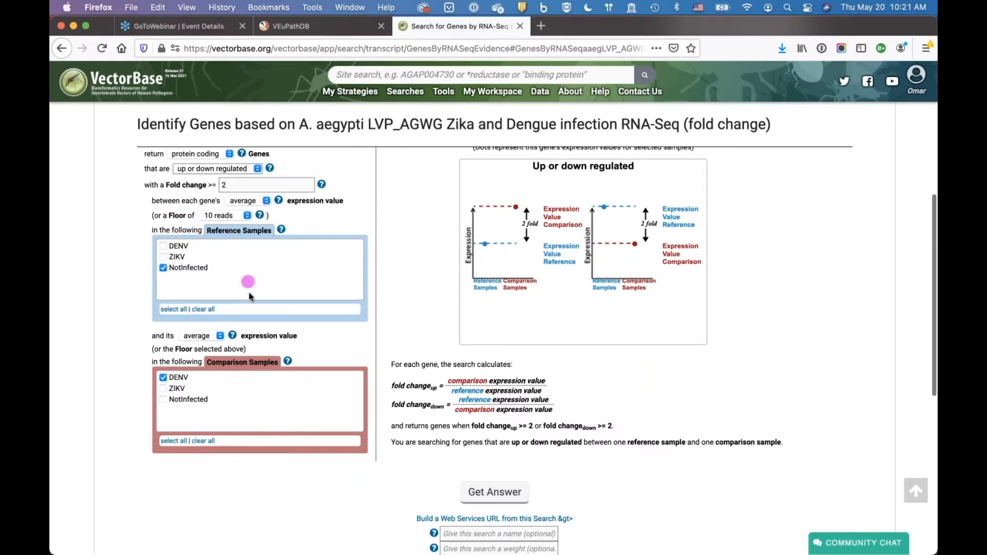
click(163, 378)
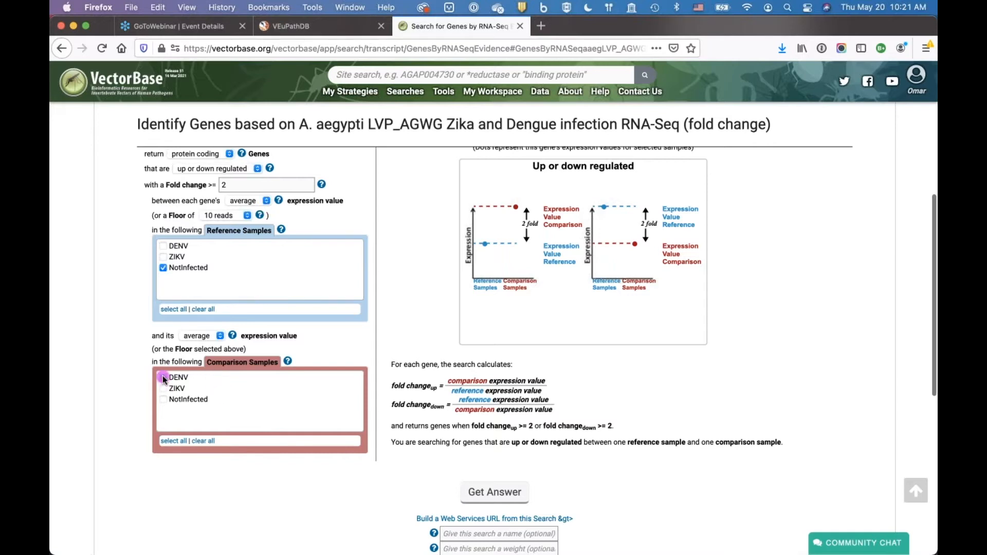
click(163, 397)
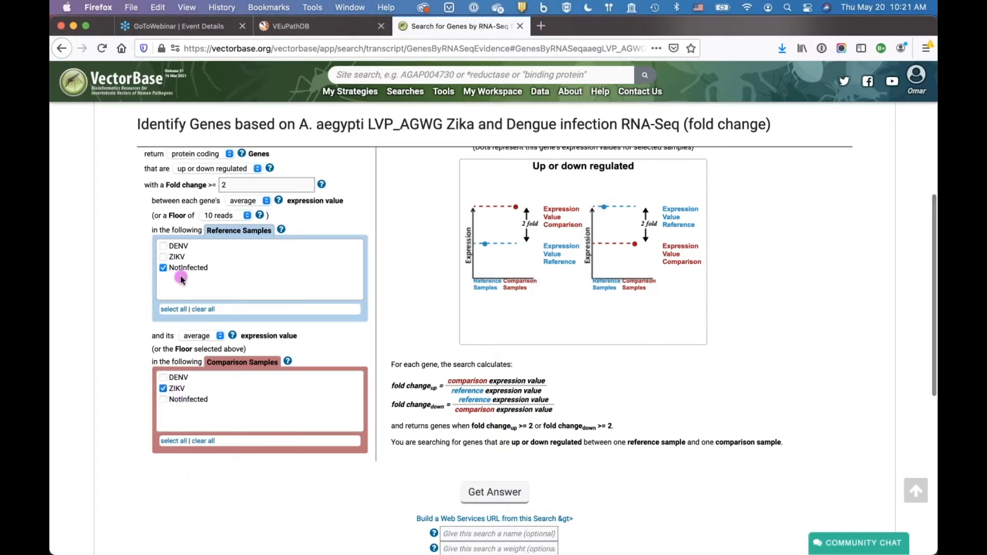
click(262, 201)
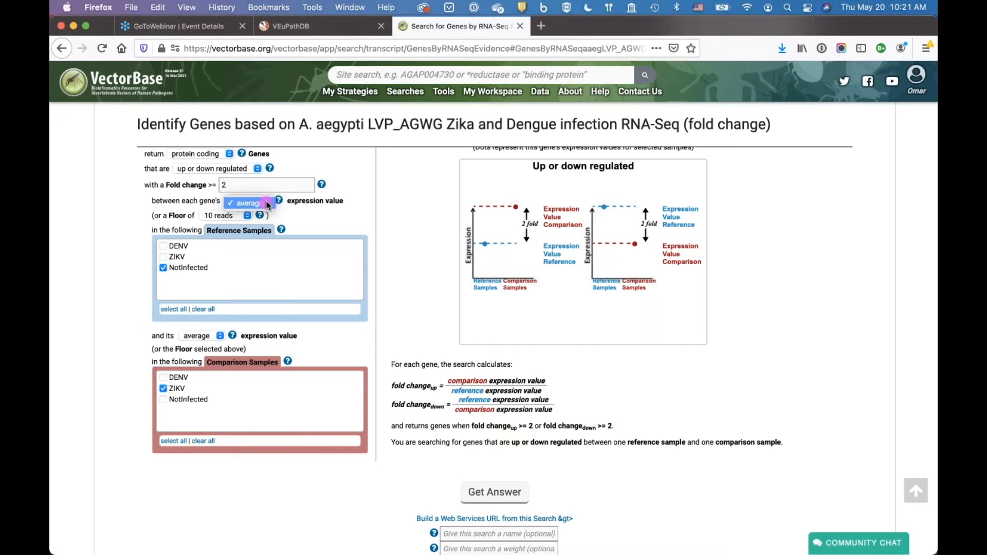
click(267, 204)
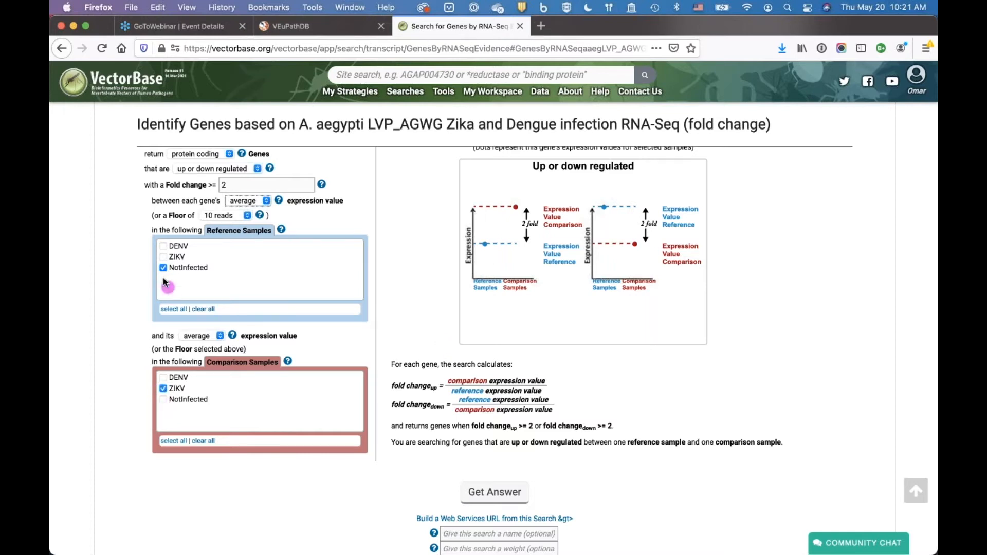
Step: Add DENV to the comparison samples and check the operation choices for the reference and comparison expression values
click(162, 378)
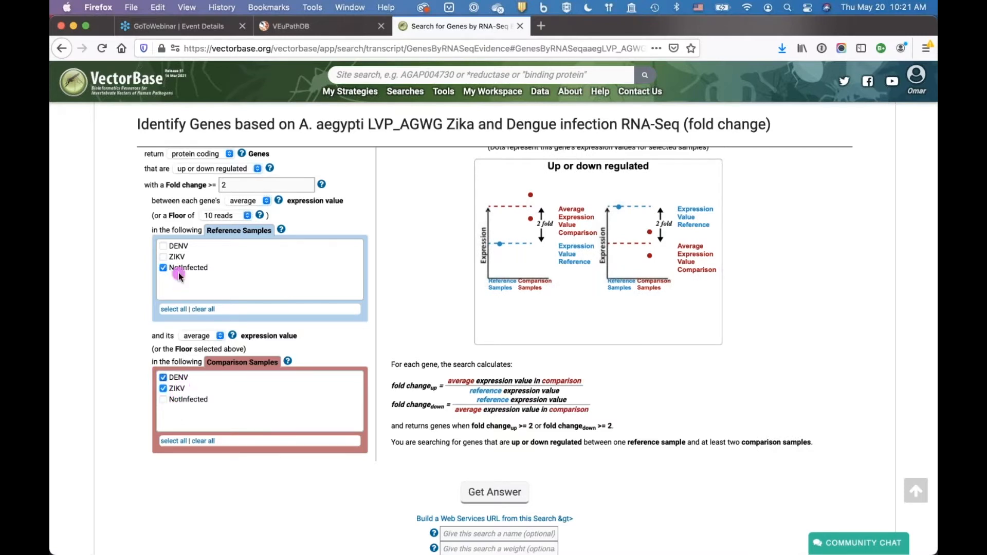
click(218, 338)
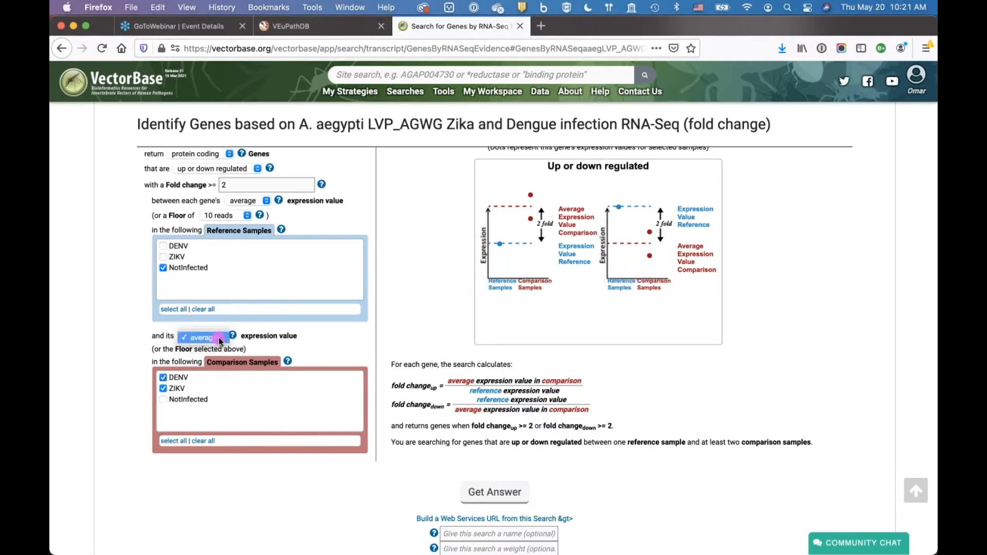
click(220, 341)
click(261, 202)
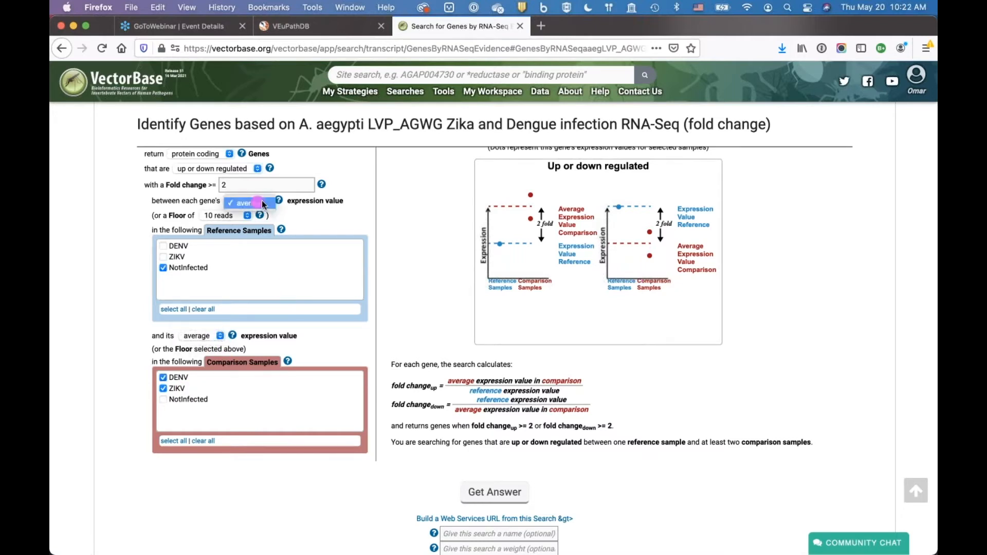
click(263, 202)
click(221, 338)
click(217, 339)
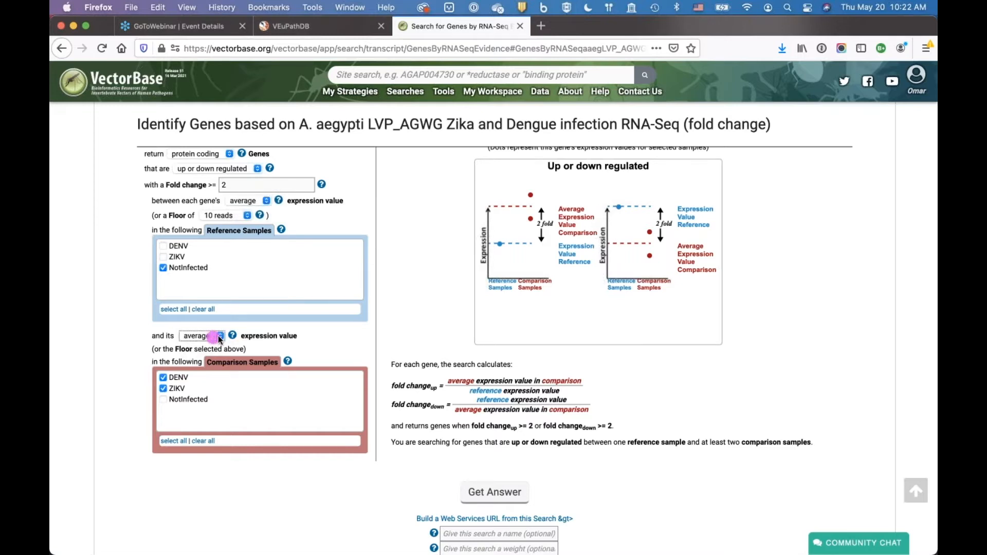
click(219, 338)
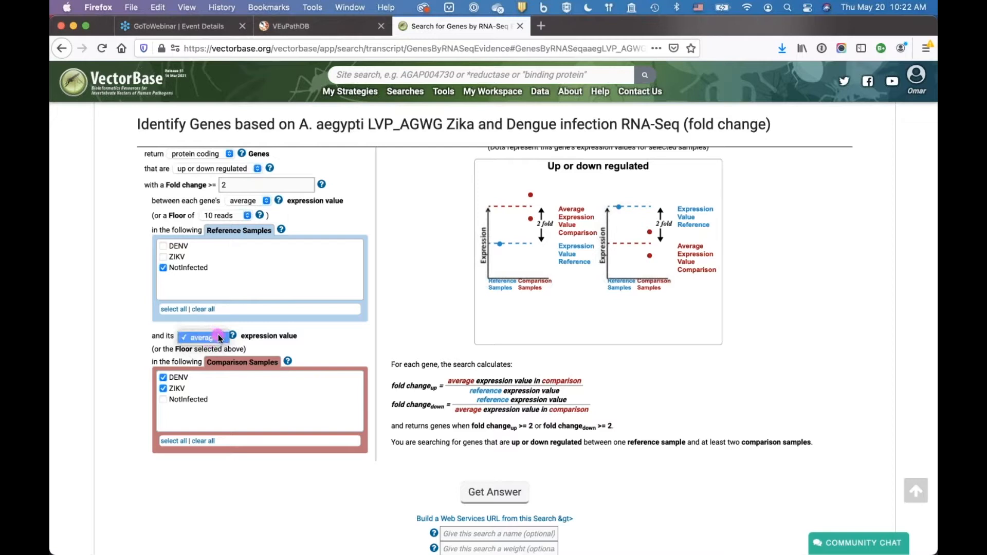
click(219, 337)
click(211, 339)
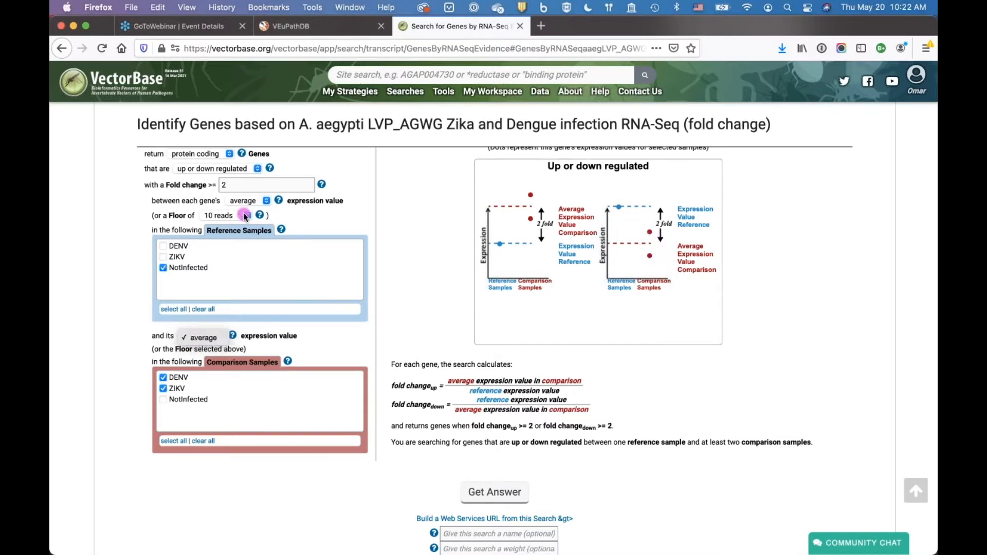
Step: Try the up-regulated direction with the minimum expression value for the comparison samples
scroll(244, 216, up, 1)
click(249, 201)
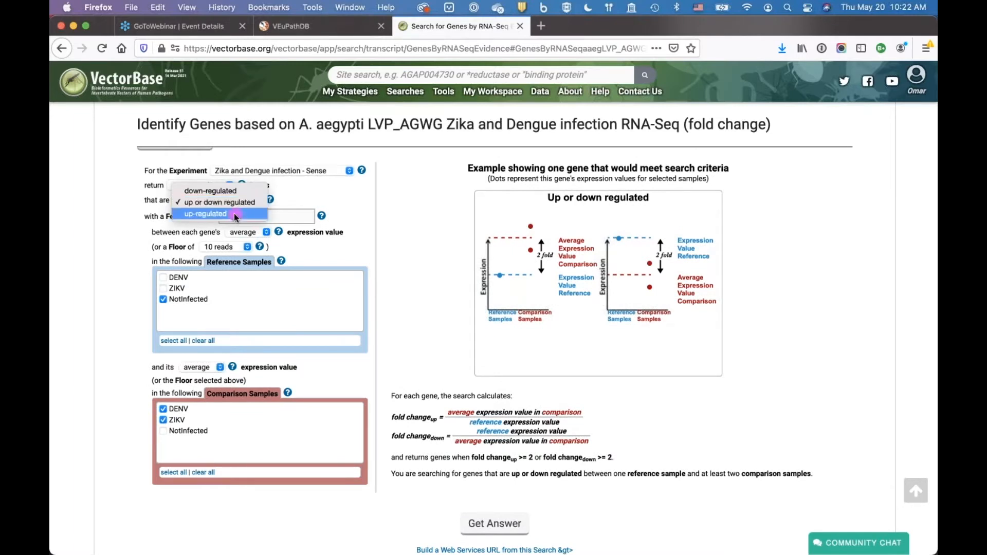
click(235, 214)
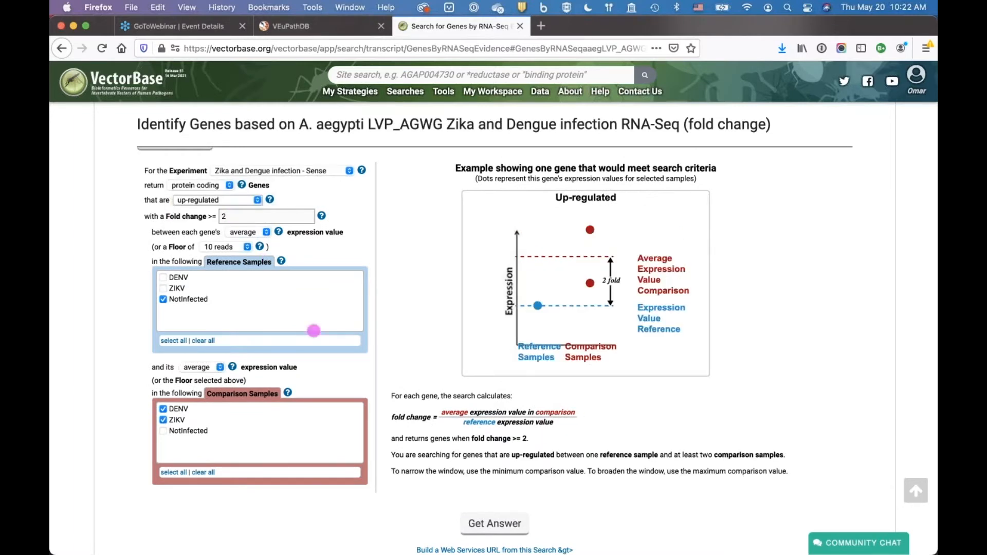
click(221, 376)
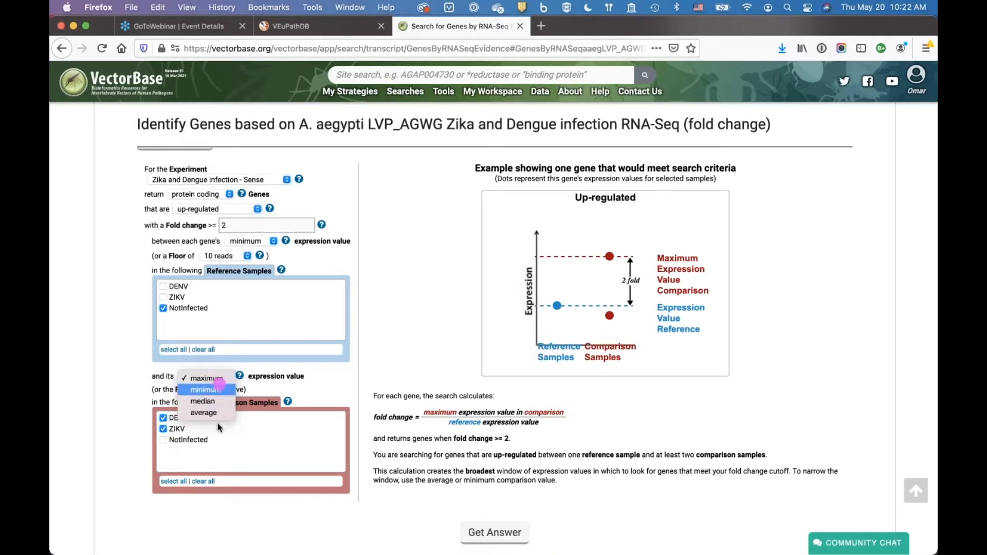
click(220, 390)
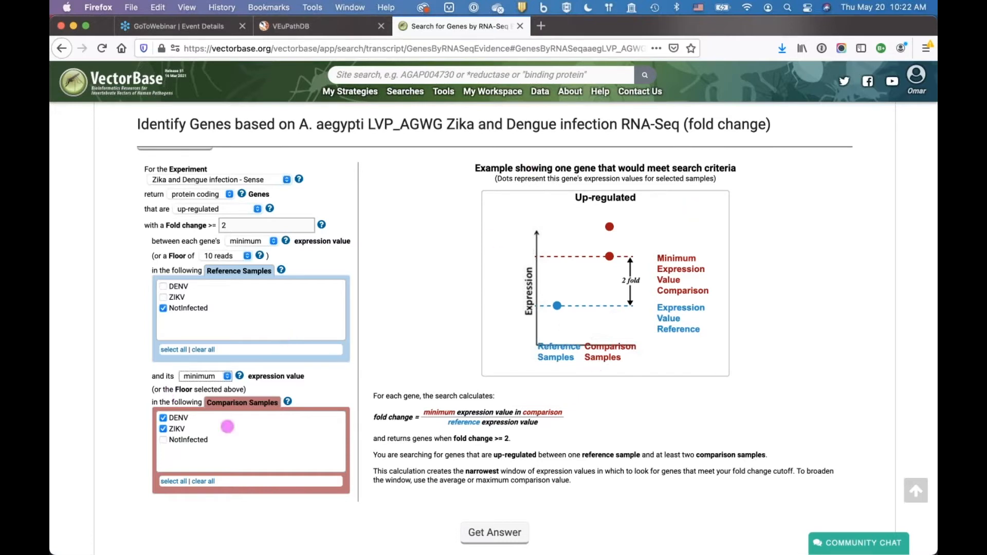
Step: Remove DENV from the comparison samples and set the direction back to up or down regulated
click(163, 418)
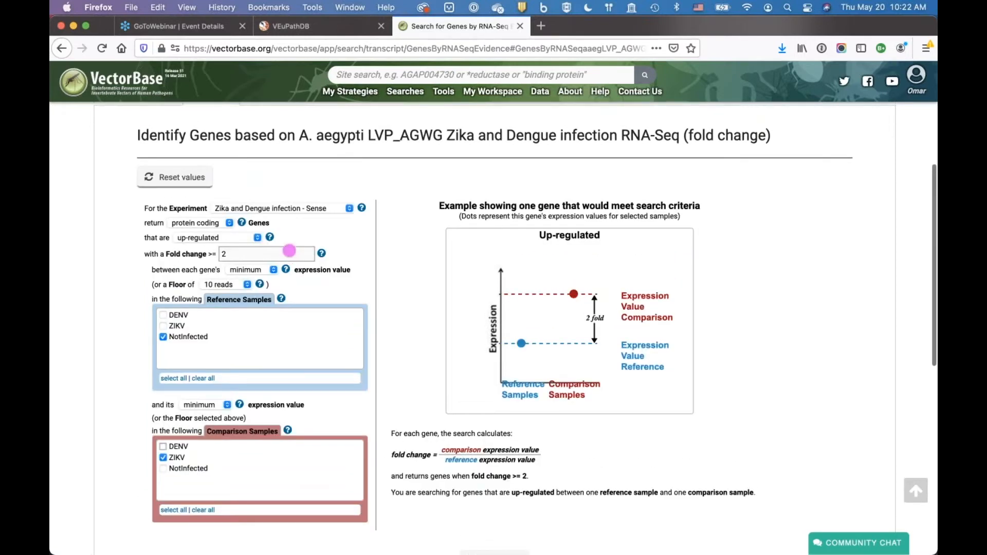
scroll(297, 299, up, 3)
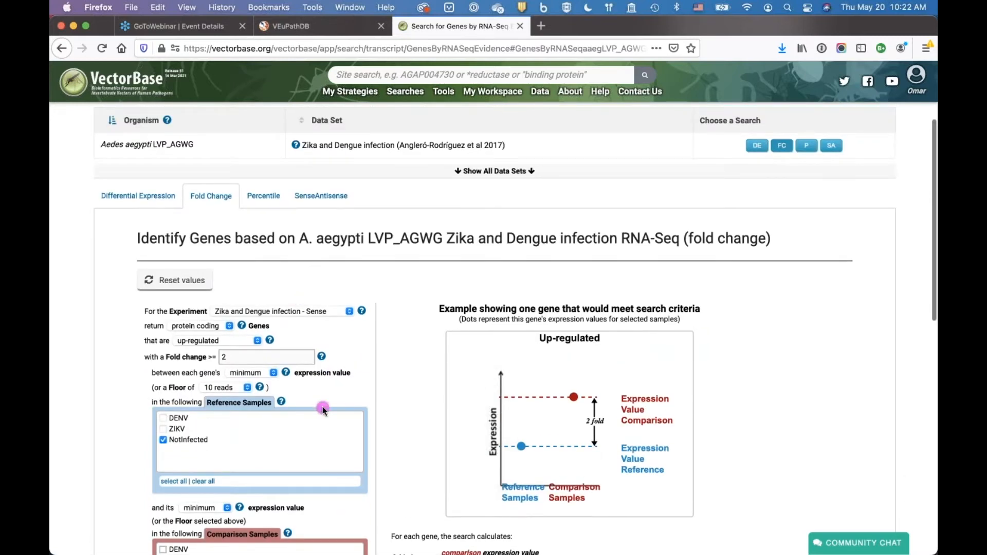
scroll(323, 407, down, 1)
scroll(323, 408, down, 1)
click(216, 297)
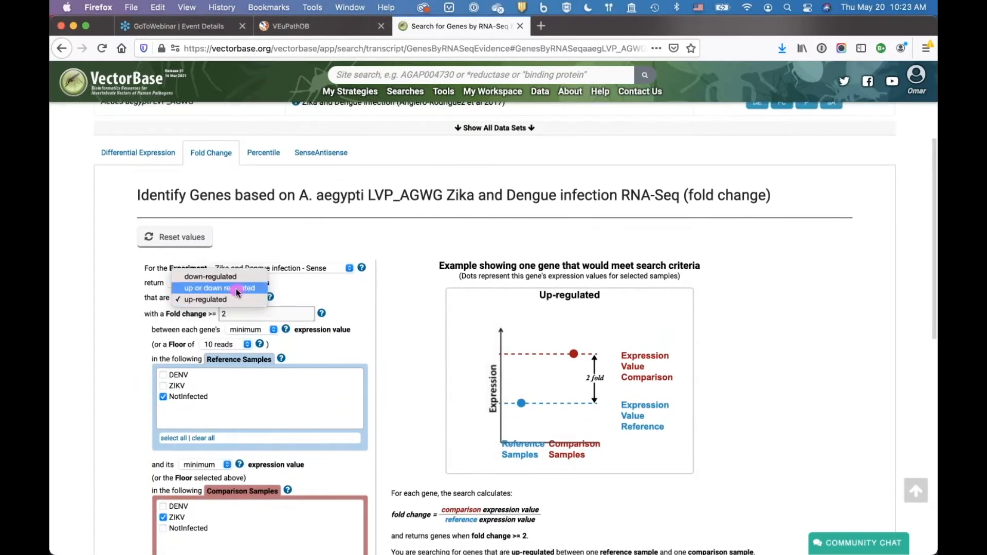
click(236, 289)
Step: Review the fold change parameters and run the search to get the matching genes
scroll(322, 431, down, 1)
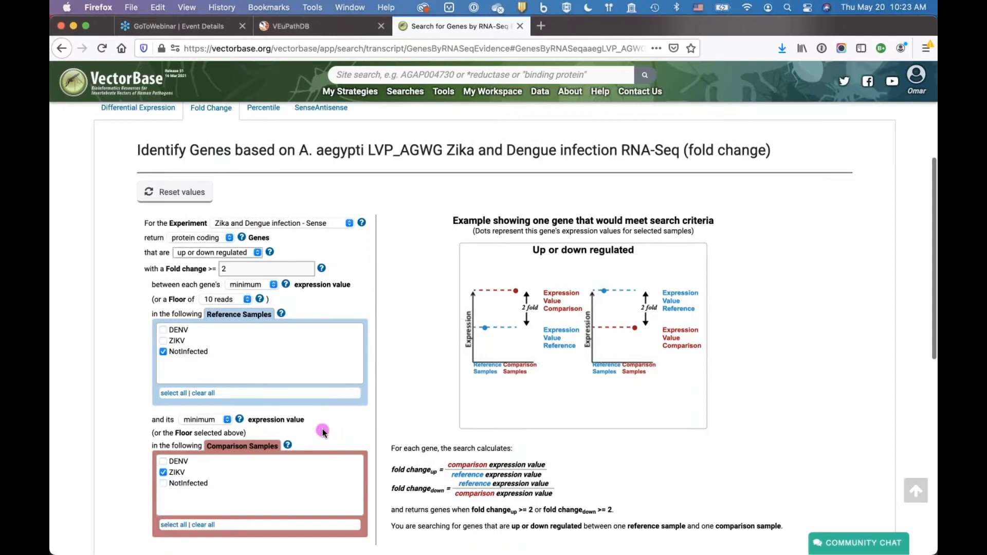
scroll(322, 432, down, 3)
scroll(314, 437, up, 2)
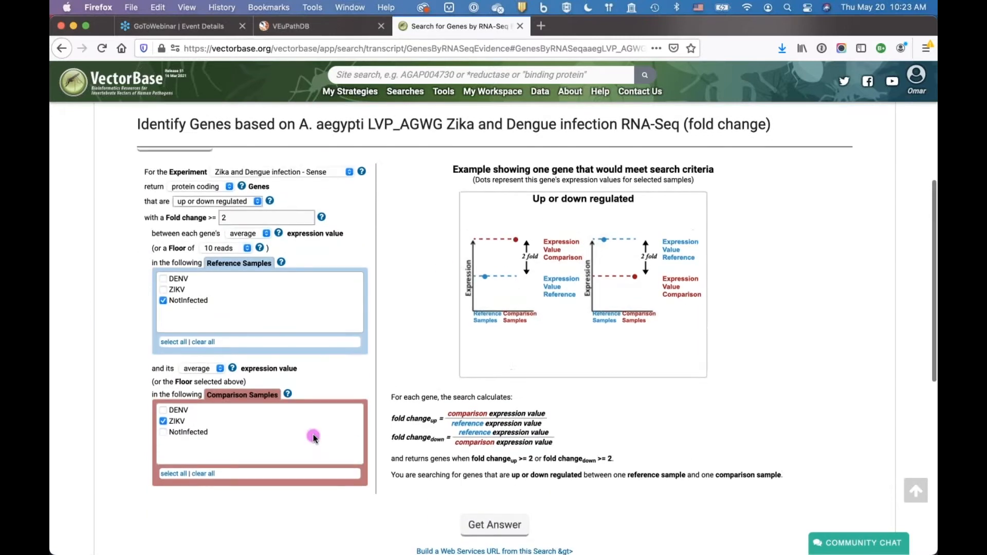
scroll(365, 407, up, 1)
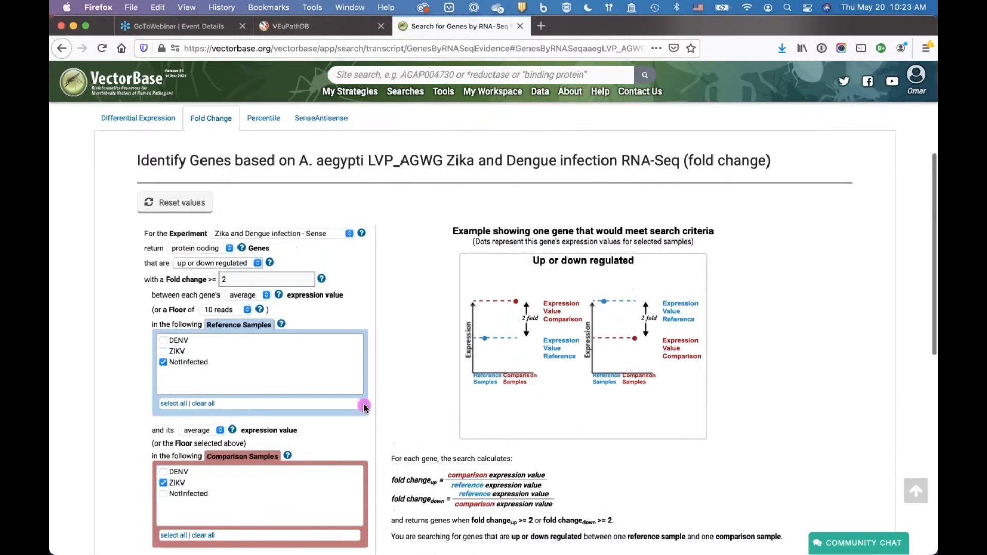
scroll(364, 406, down, 2)
click(496, 493)
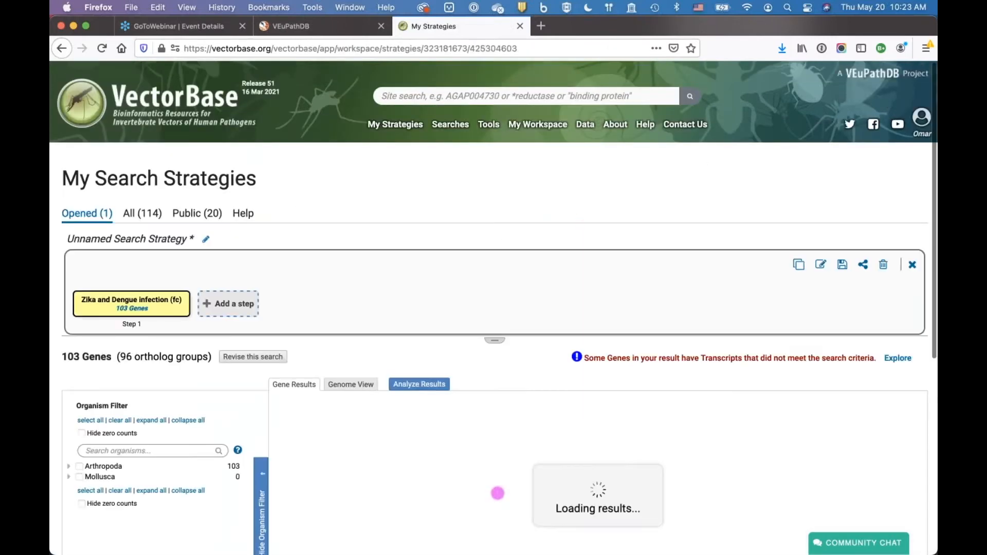
click(419, 270)
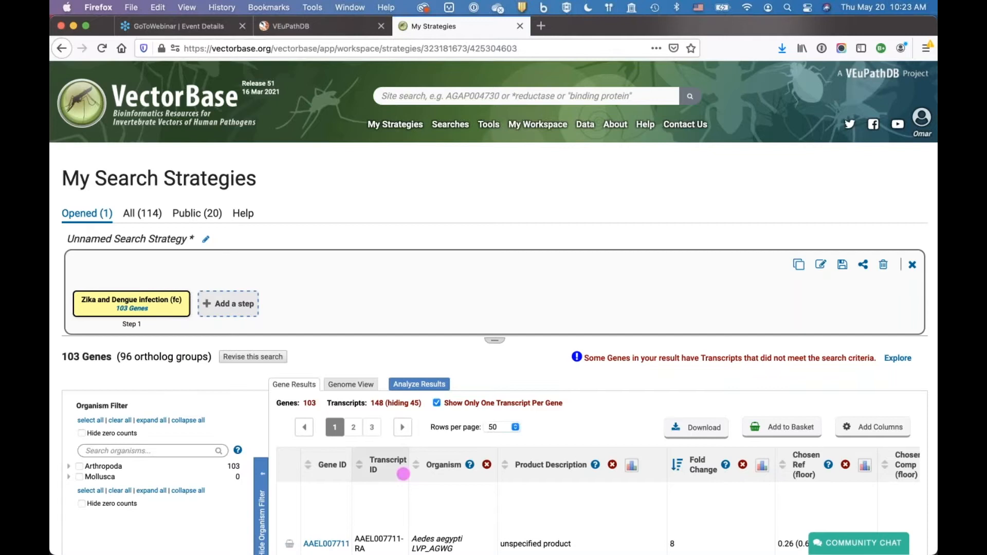
Step: Rename the Zika and Dengue infection step of the strategy as "Zika infected" and close its details
scroll(403, 474, down, 1)
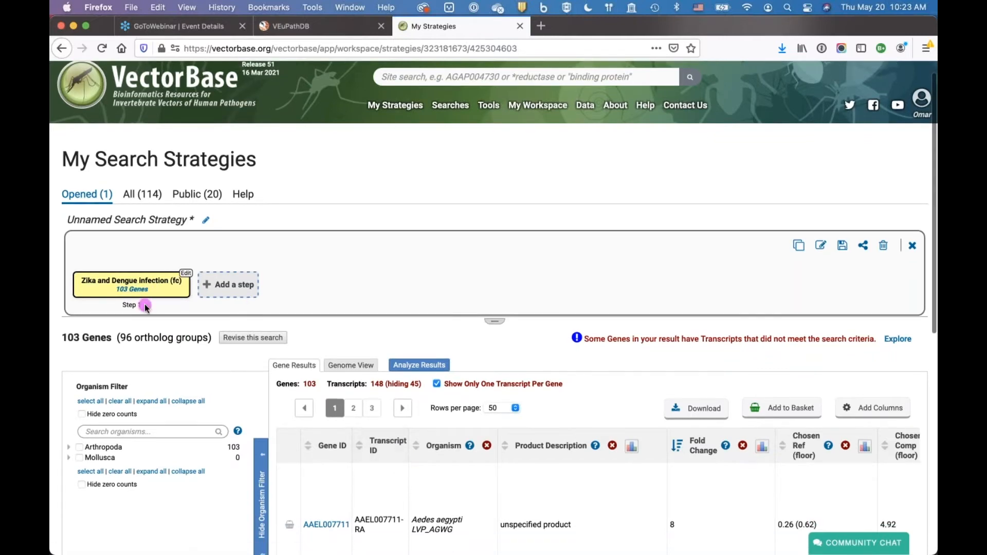
click(185, 272)
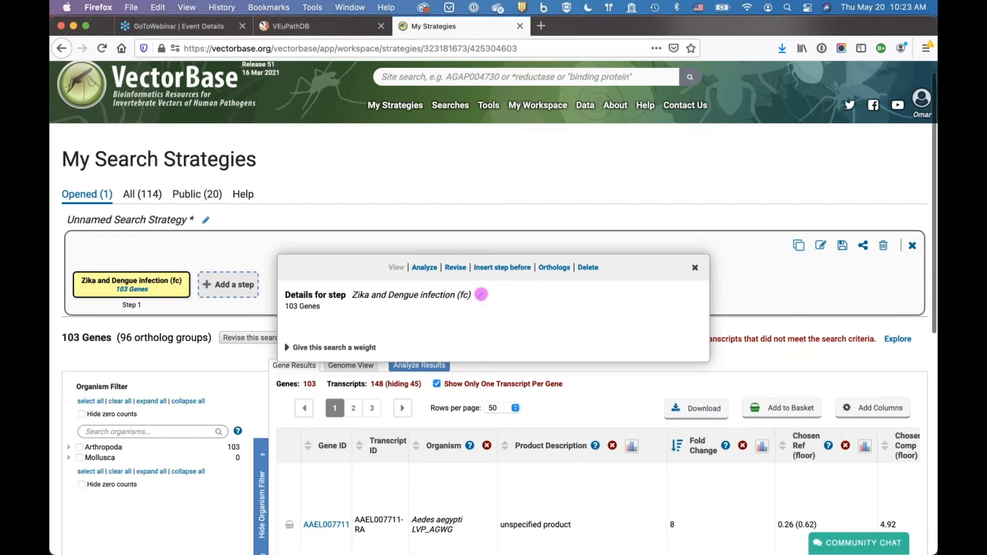
click(481, 295)
text(Zika iunfected)
click(379, 222)
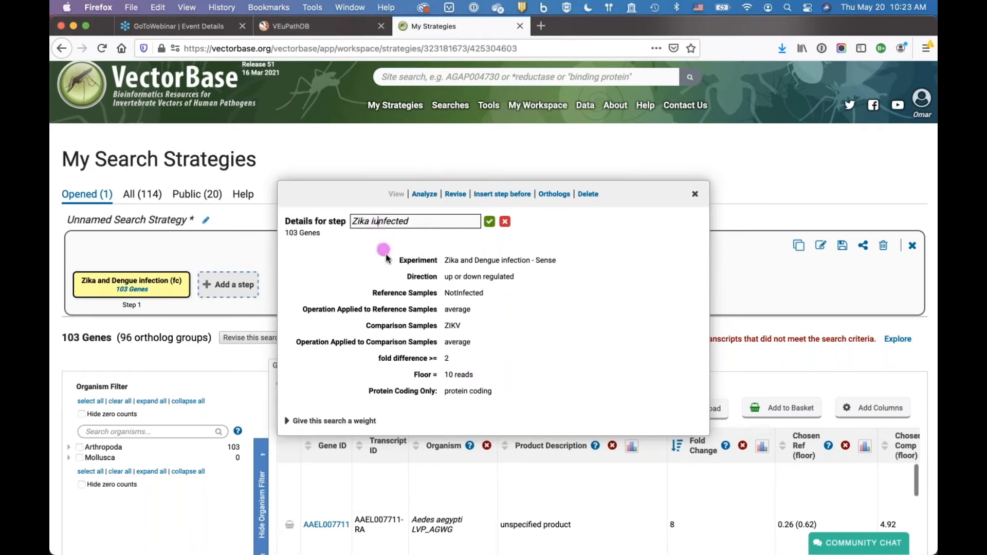
key(BackSpace)
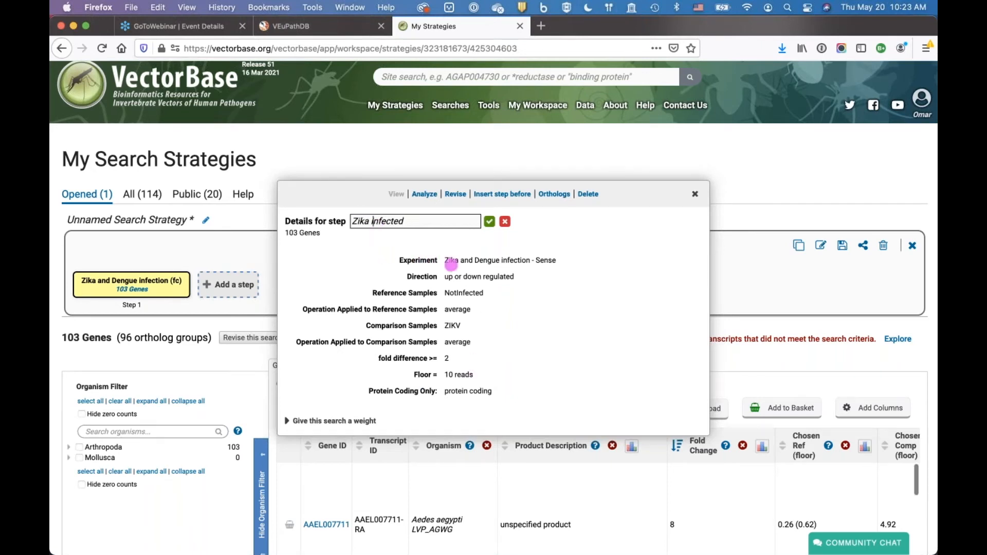
click(488, 221)
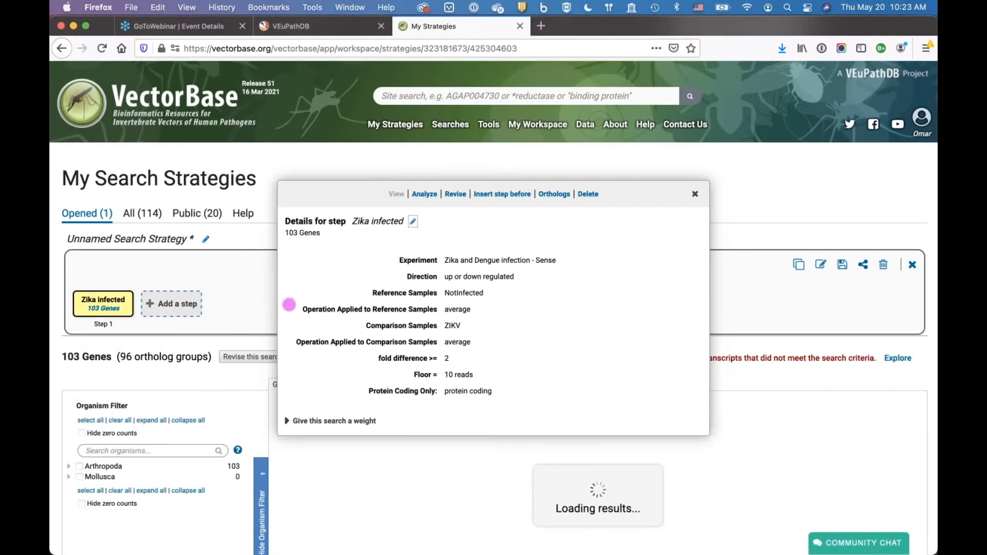
click(694, 194)
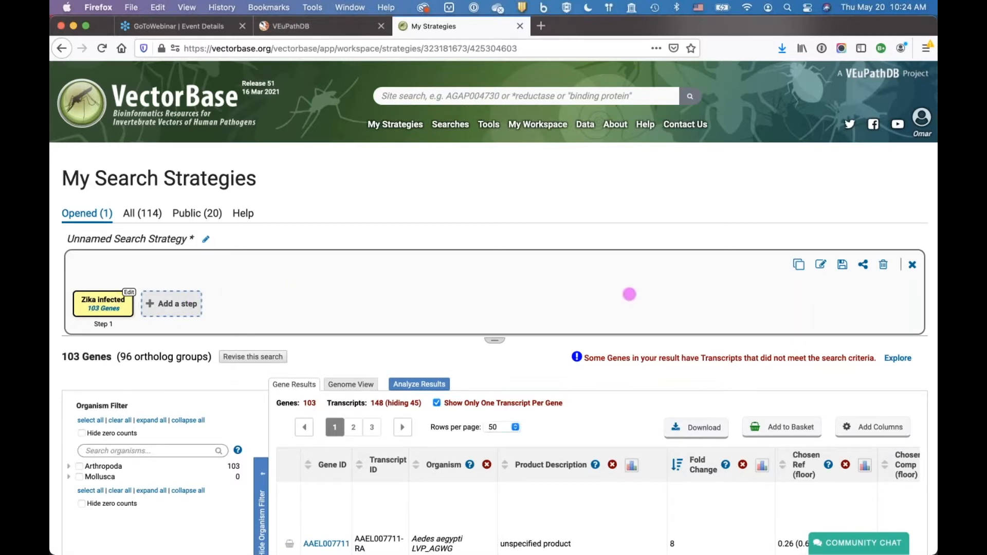
Step: Add a step intersecting with a new search, filter the searches by "tran" and choose RNA-Seq Evidence
click(172, 305)
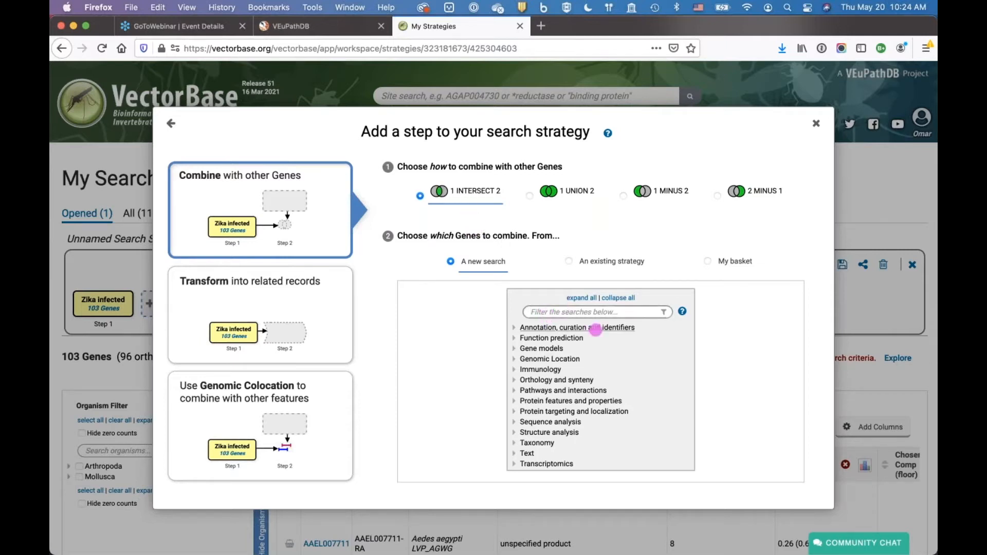
text(tran)
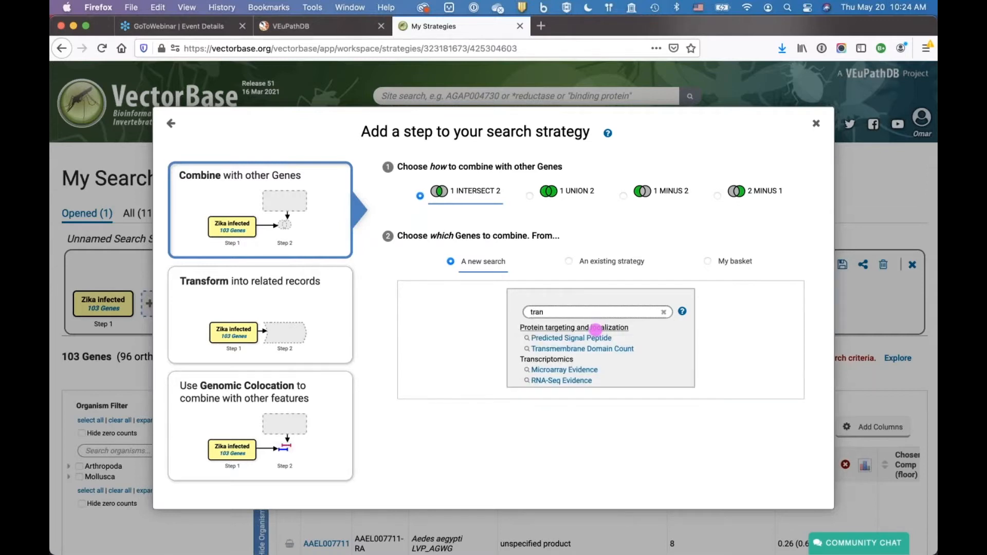
click(547, 381)
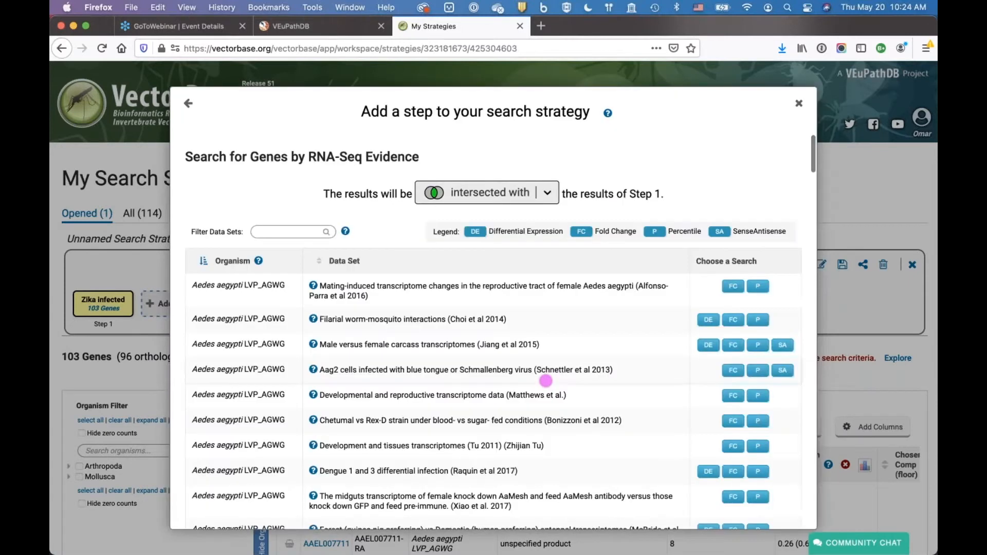
Step: Filter the data sets by "zika" and open the Fold Change search for the Zika and Dengue infection data set
click(272, 233)
text(zika)
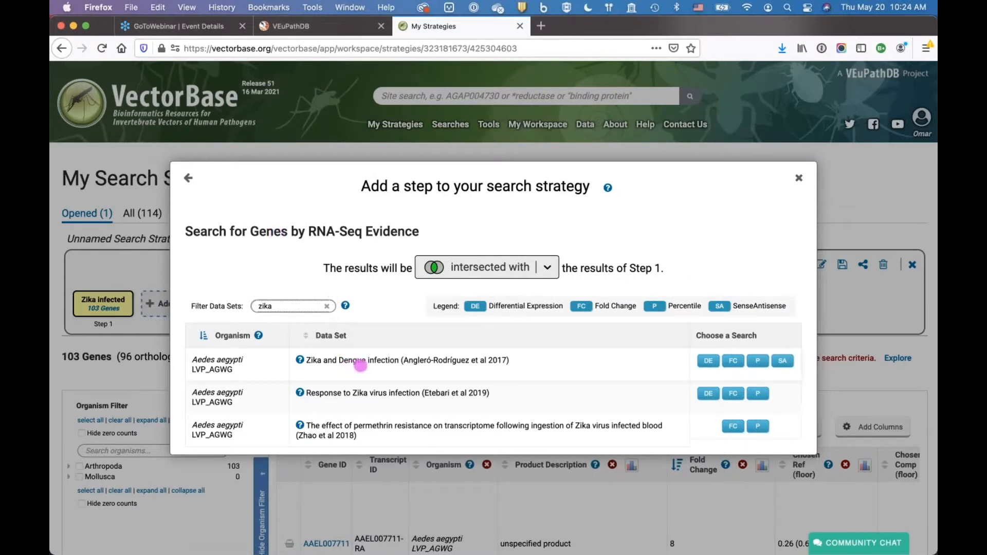
click(733, 361)
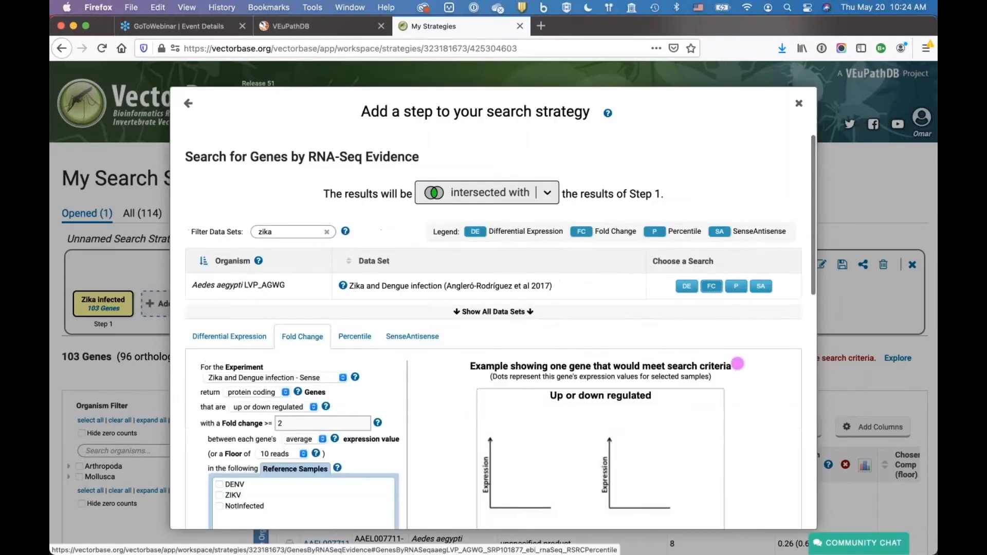
scroll(391, 402, down, 5)
scroll(281, 374, down, 2)
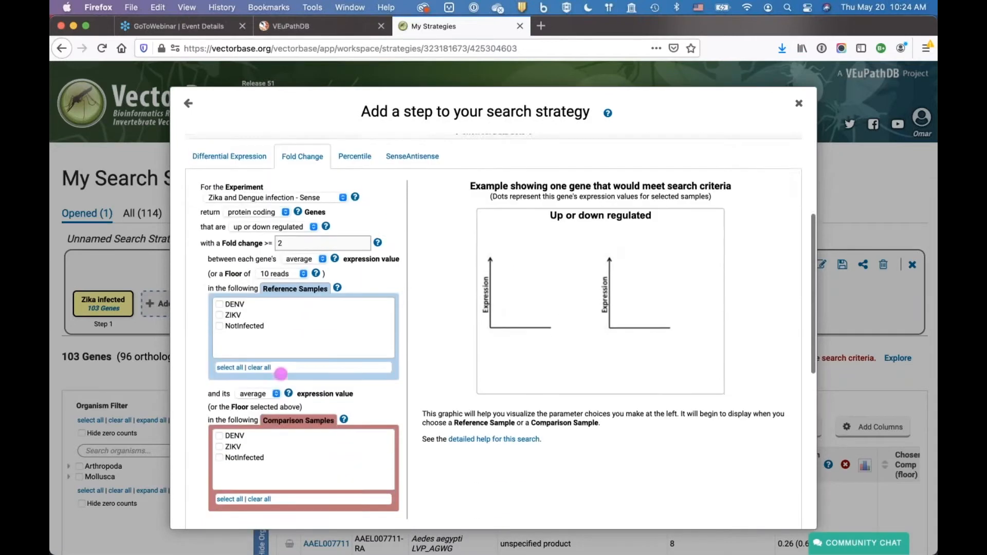
Step: Select NotInfected as the reference sample and DENV as the comparison sample, and run the fold change step intersected with Step 1
click(219, 431)
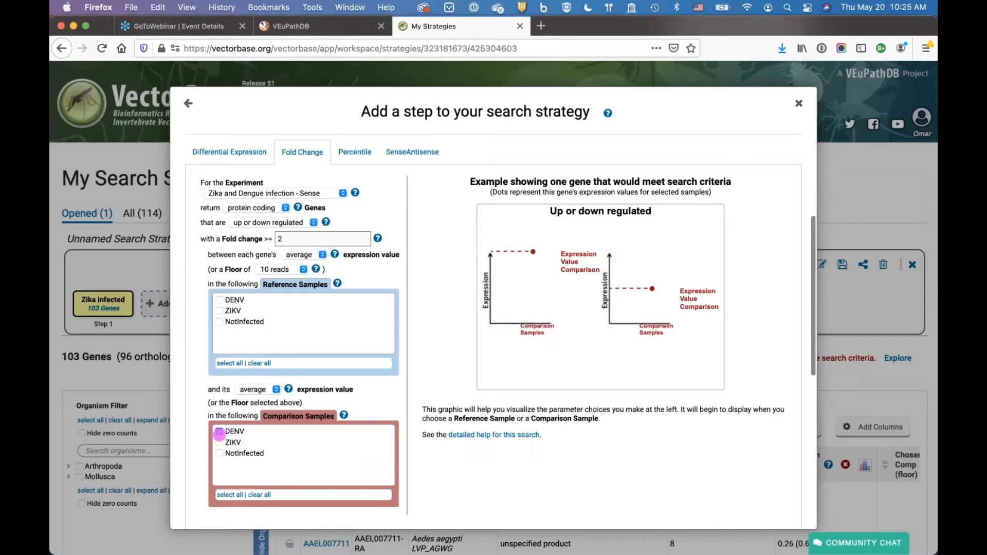
click(219, 322)
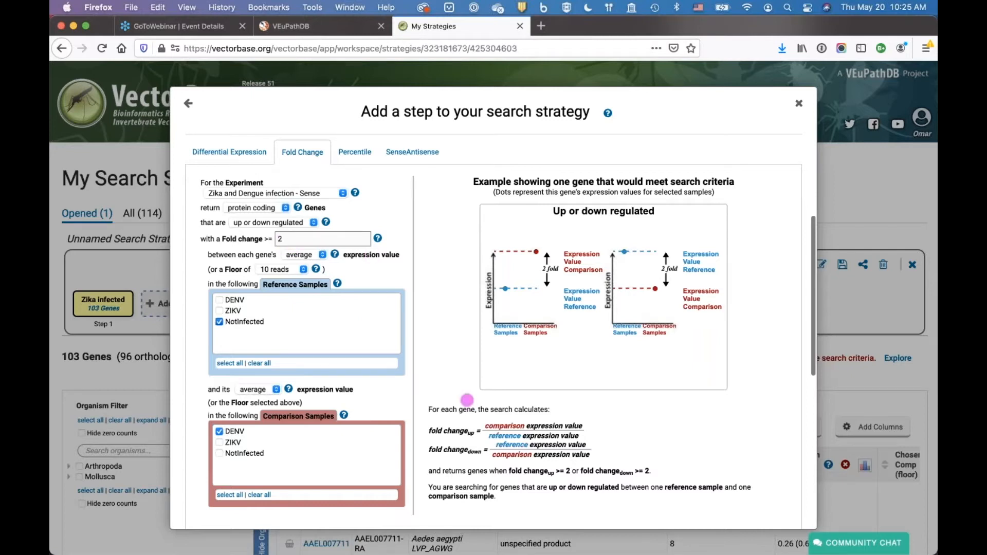
scroll(467, 400, down, 3)
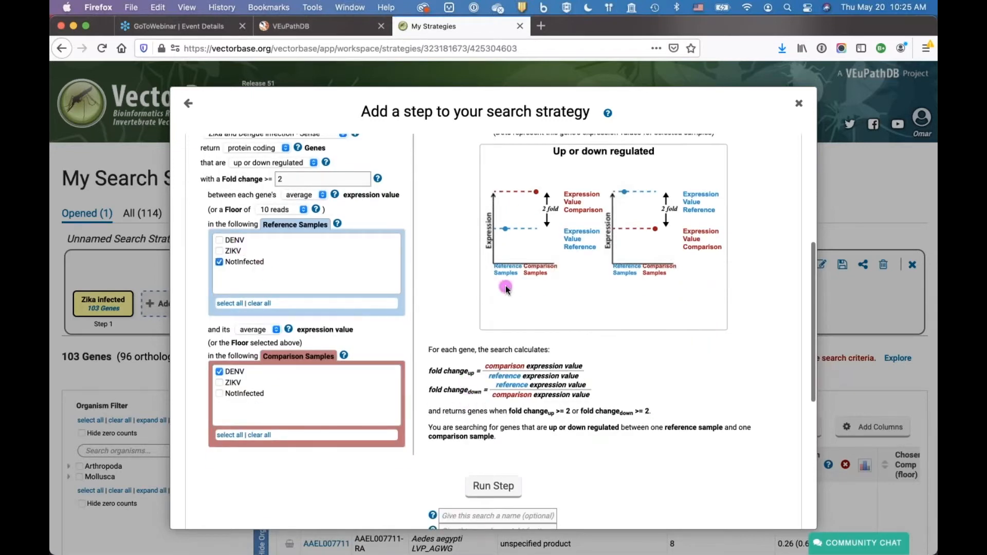
scroll(505, 289, up, 10)
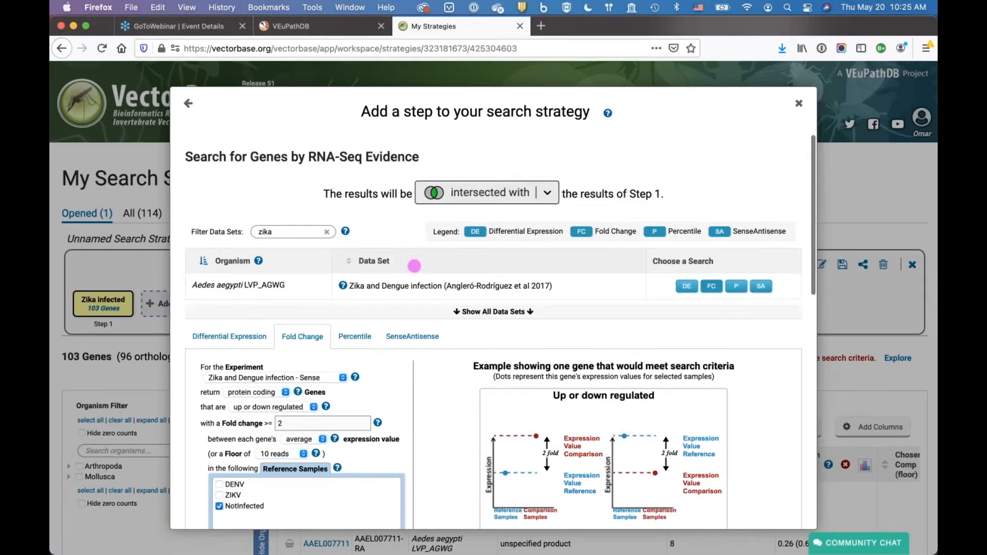
scroll(499, 356, down, 11)
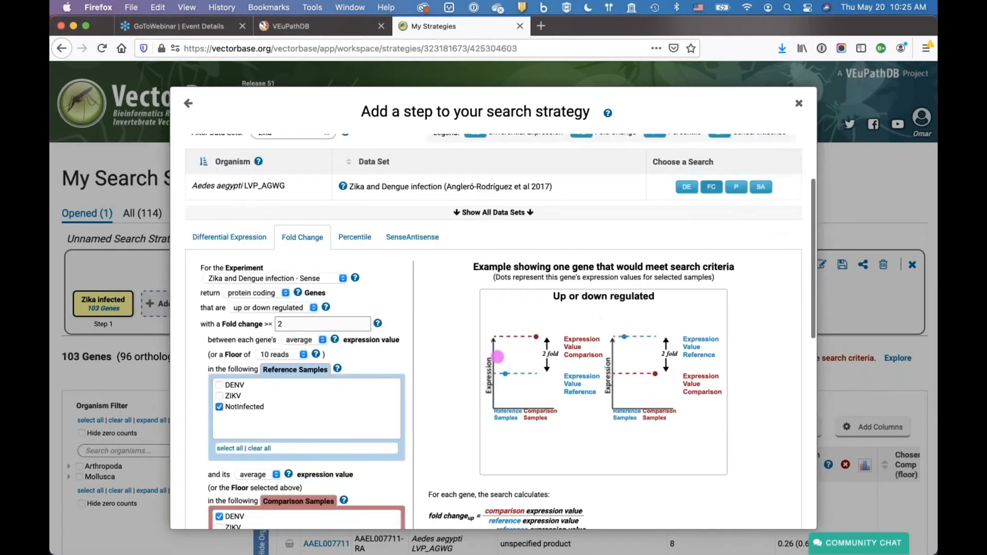
scroll(498, 357, down, 5)
click(492, 348)
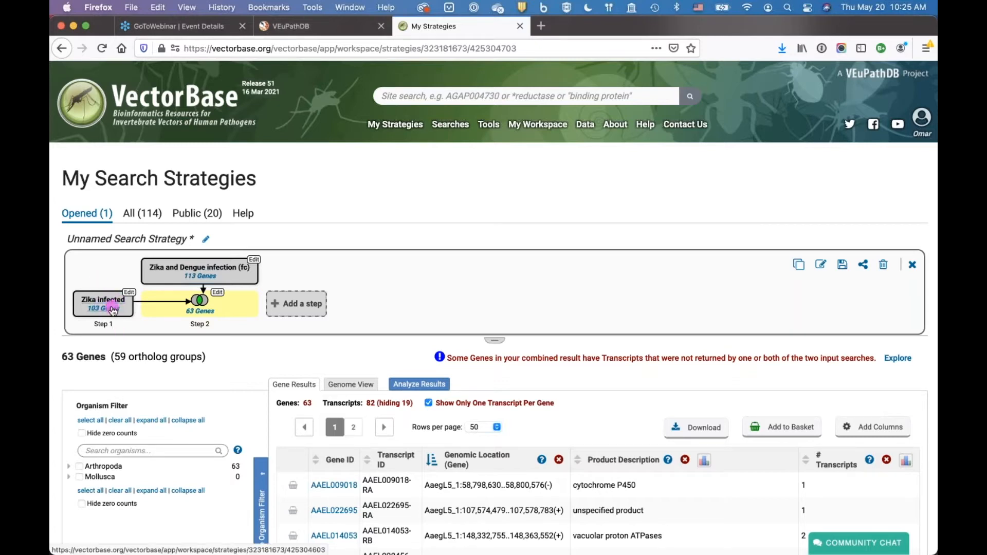
Step: Rename the Zika and Dengue infection step above Step 2 as "Dengue infected" and close its details
click(255, 261)
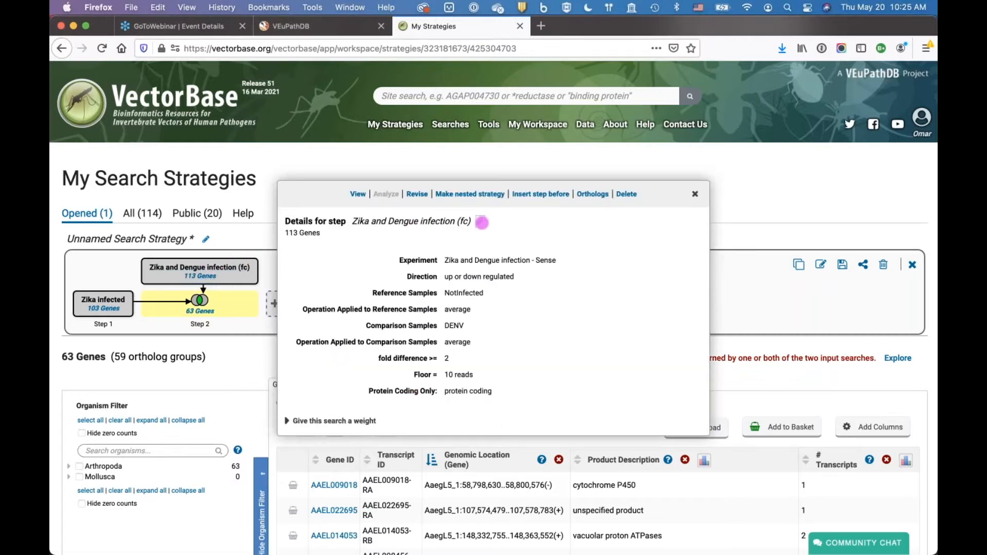
click(485, 221)
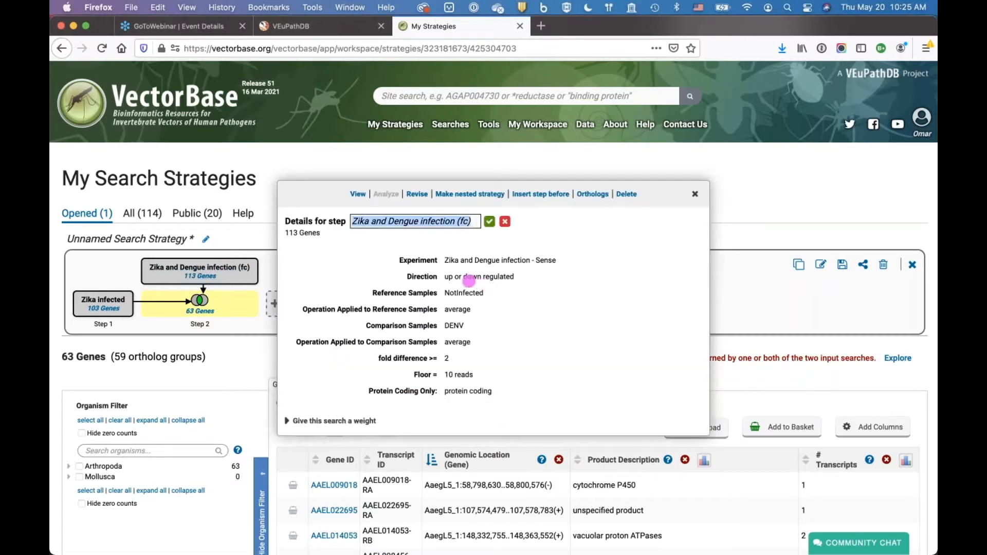
double_click(389, 221)
drag(389, 220, 340, 218)
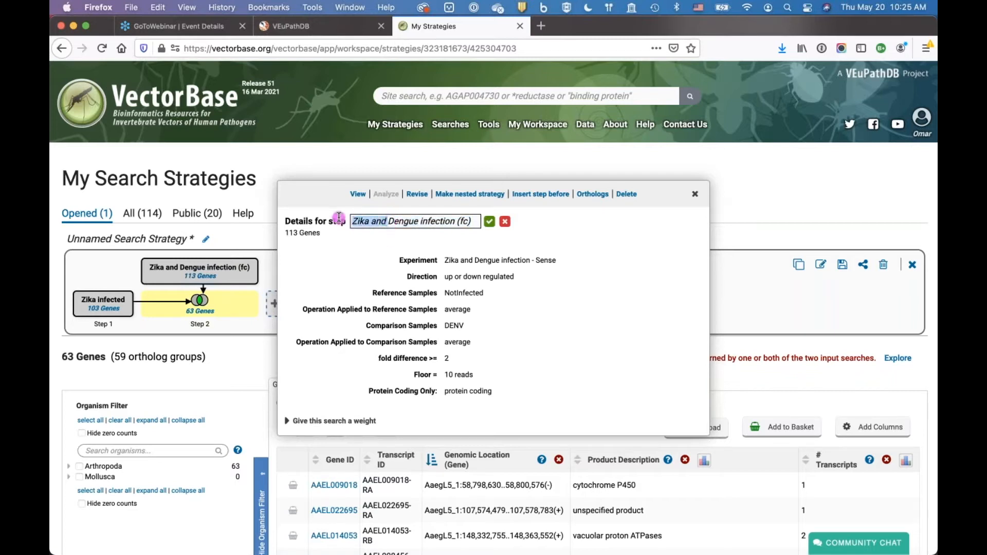
key(BackSpace)
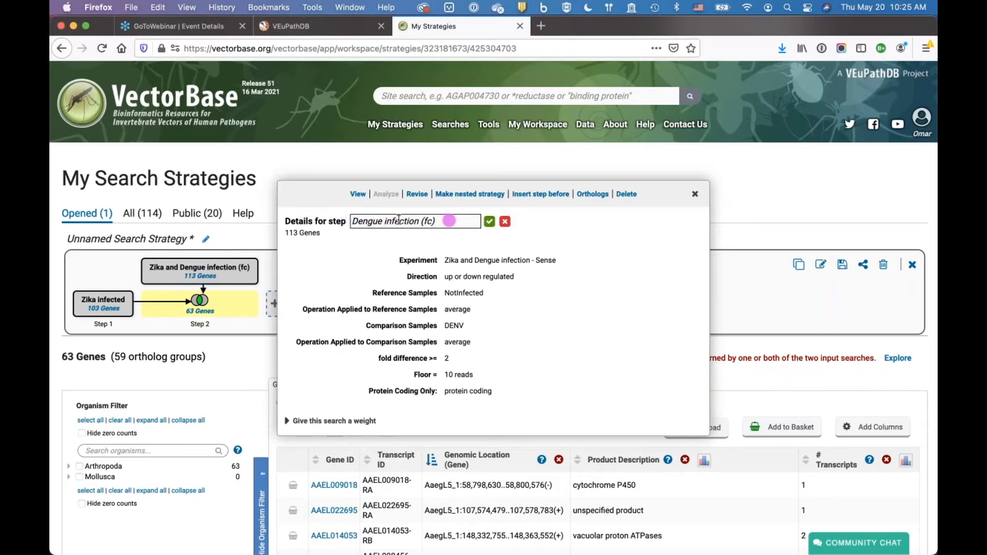
drag(451, 221, 382, 220)
key(BackSpace)
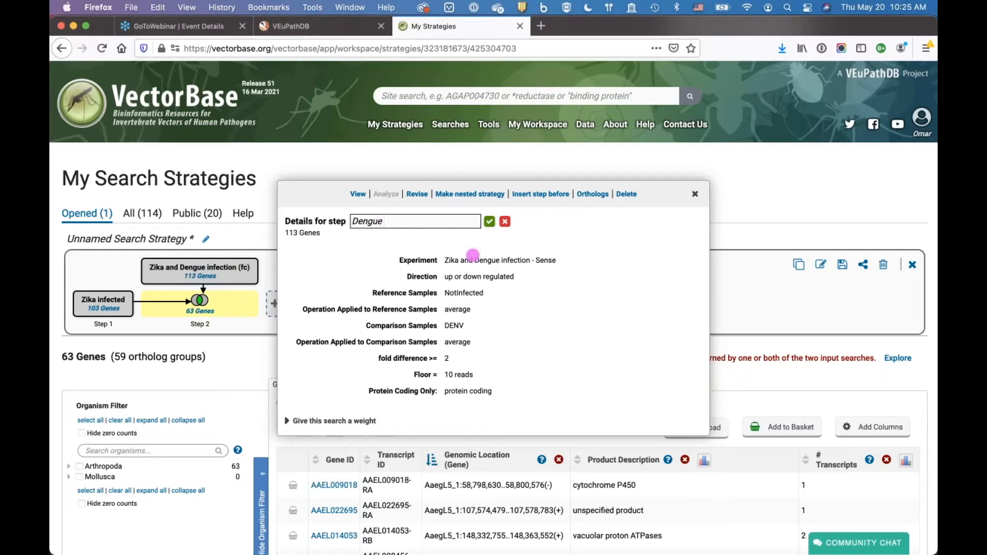
text(infected)
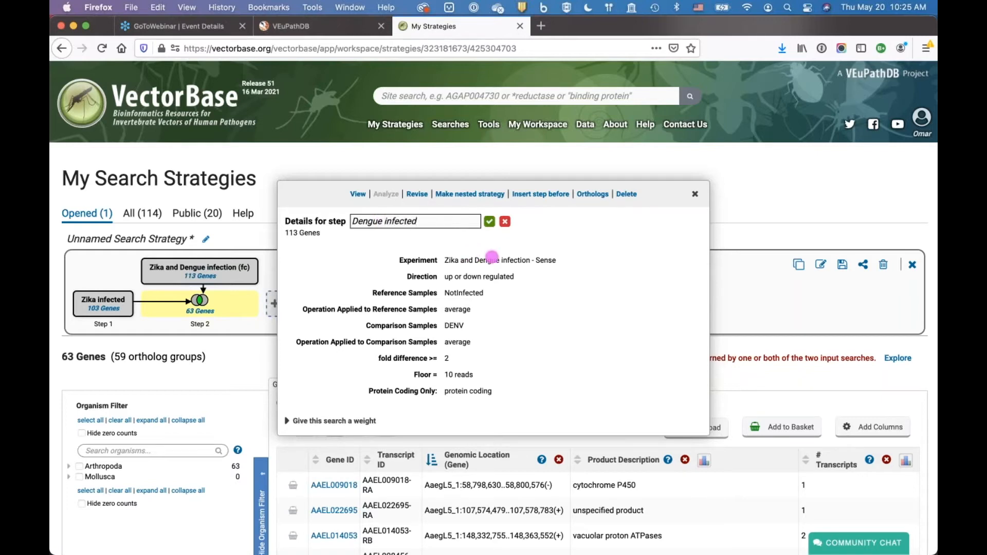
click(489, 221)
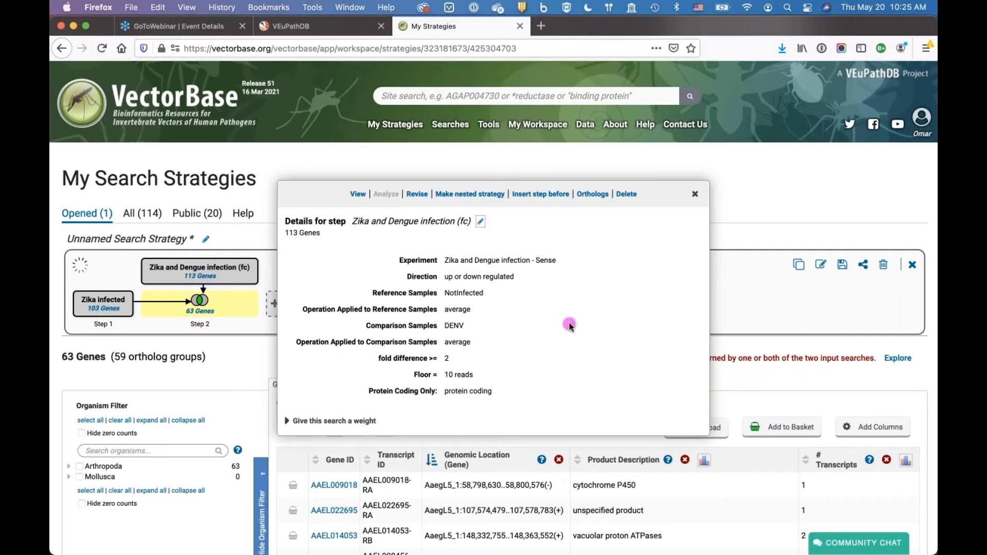
click(694, 194)
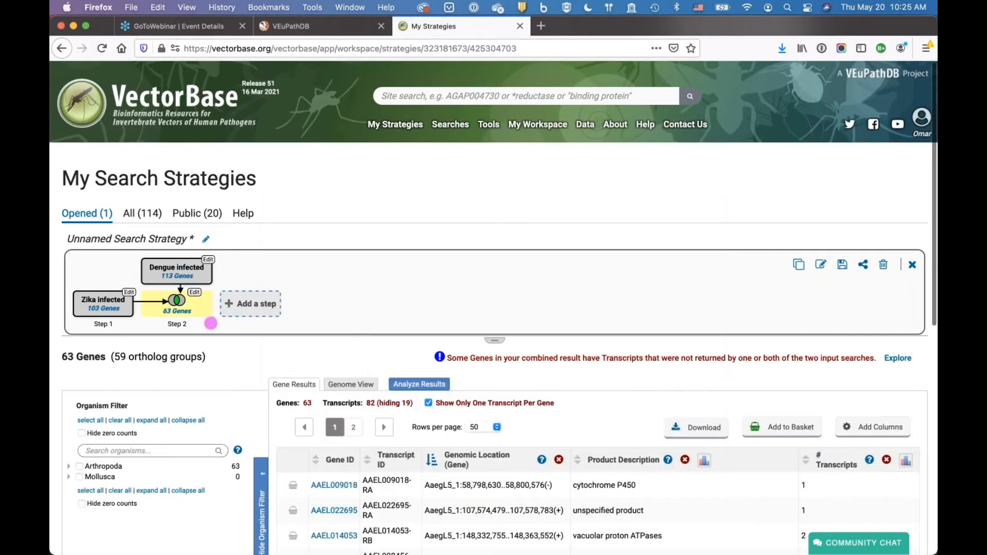
Step: Revise the Step 2 combination to 1 MINUS 2 to get the genes found only in the Zika infected search
mouse_move(191, 294)
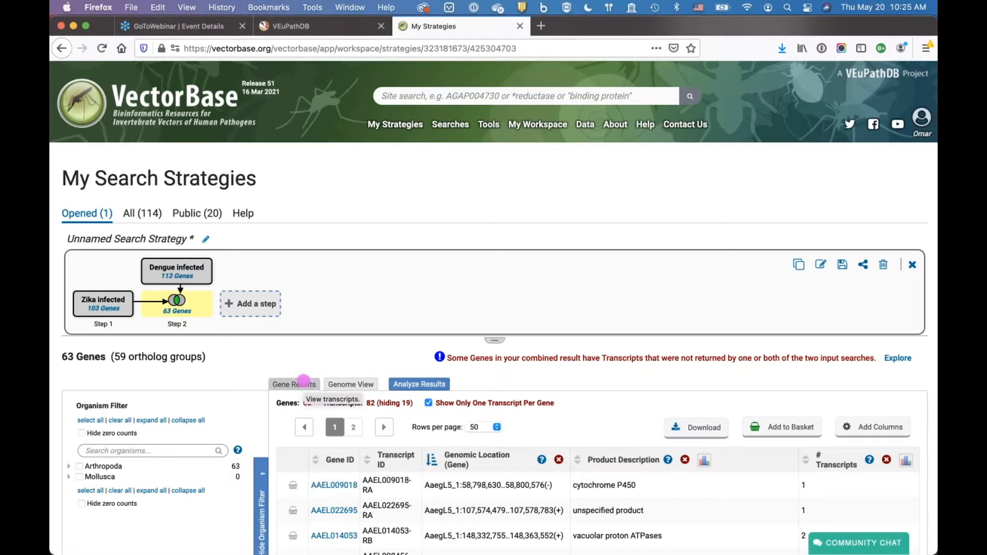
scroll(304, 381, down, 1)
scroll(303, 381, down, 5)
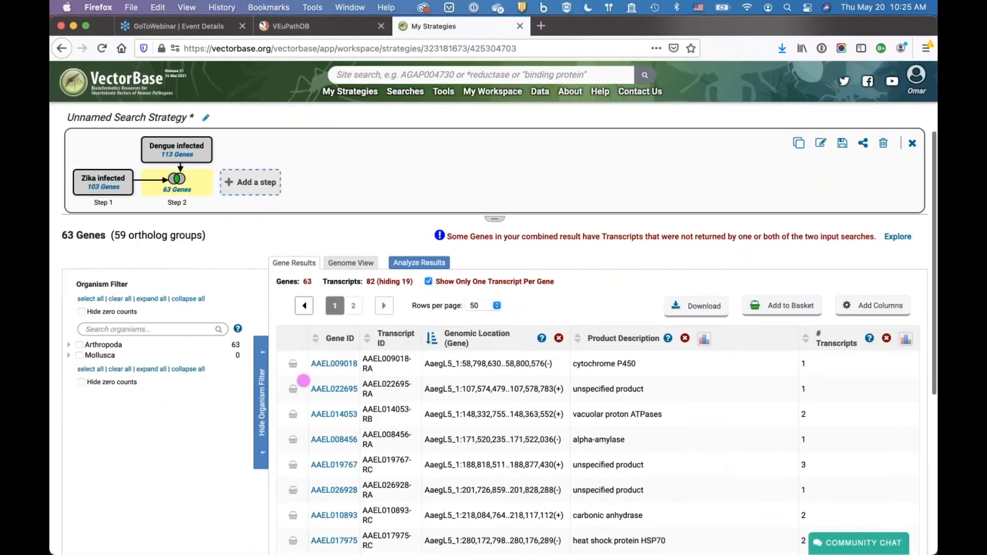
scroll(453, 442, up, 3)
scroll(471, 445, up, 1)
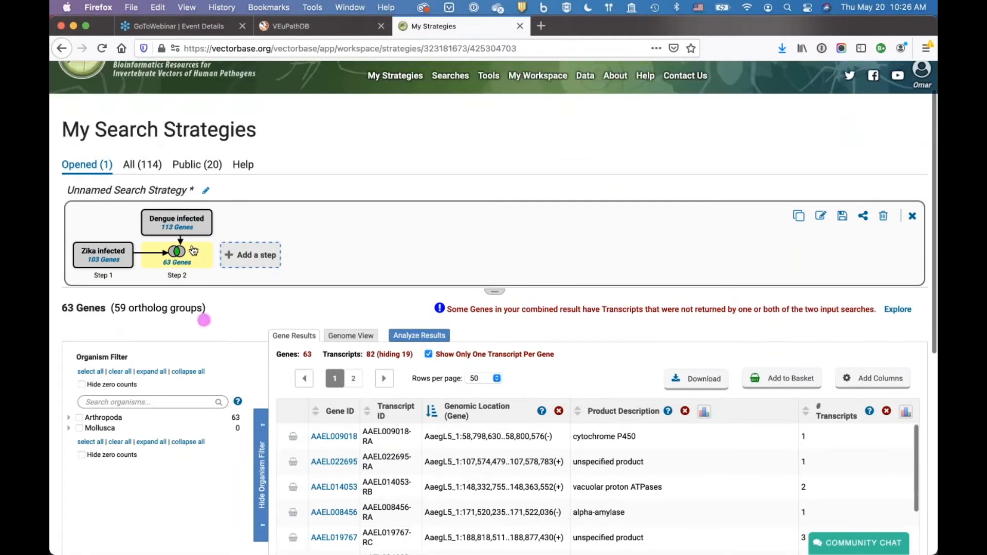
click(195, 247)
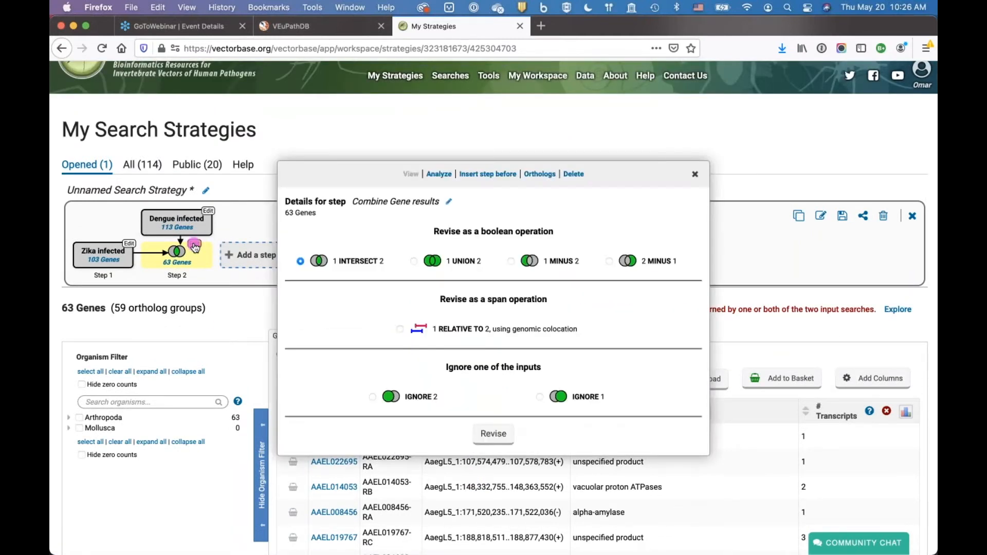
click(510, 262)
right_click(488, 437)
click(488, 437)
click(487, 436)
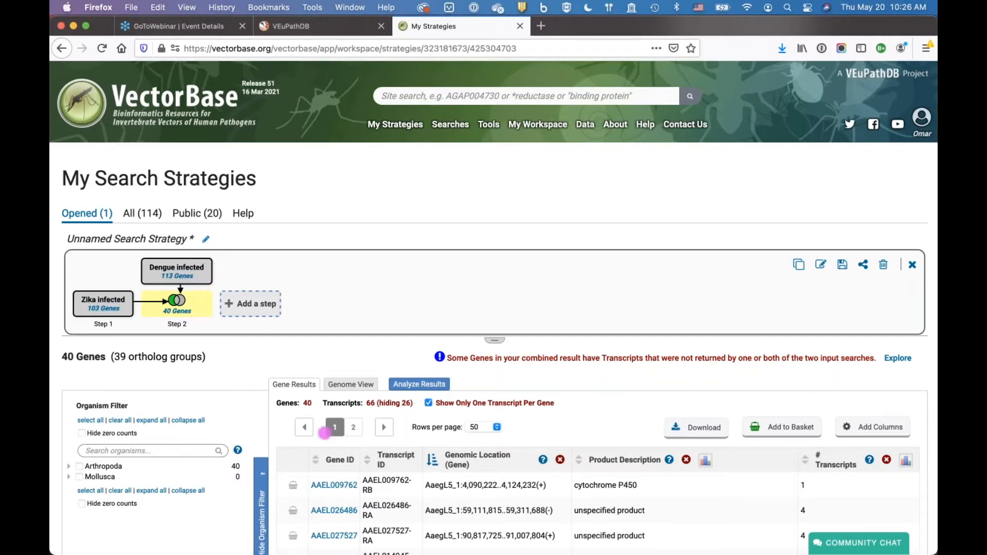
Step: Revise the Step 2 combination to 2 MINUS 1 to get the genes found only in the Dengue infected search
scroll(453, 509, down, 10)
scroll(452, 509, up, 5)
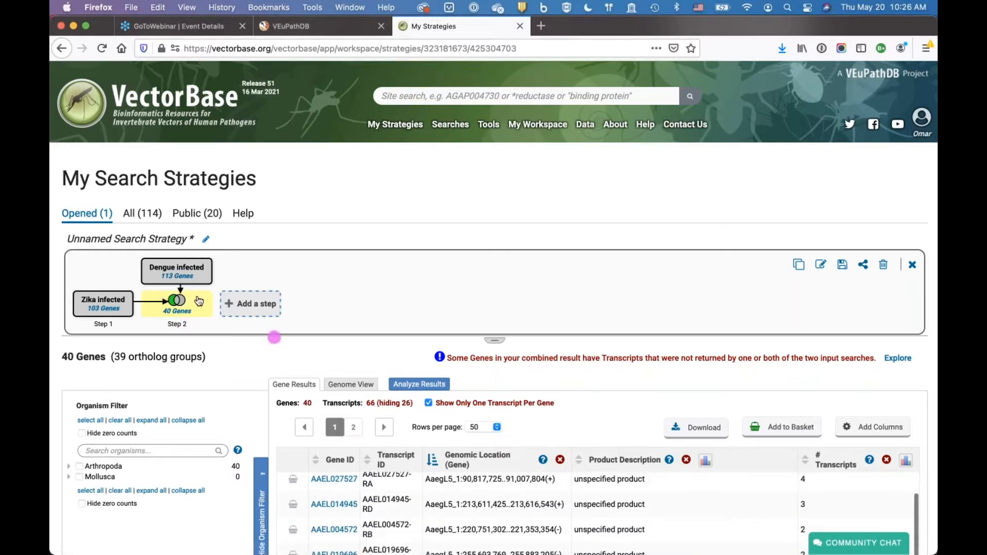
click(197, 298)
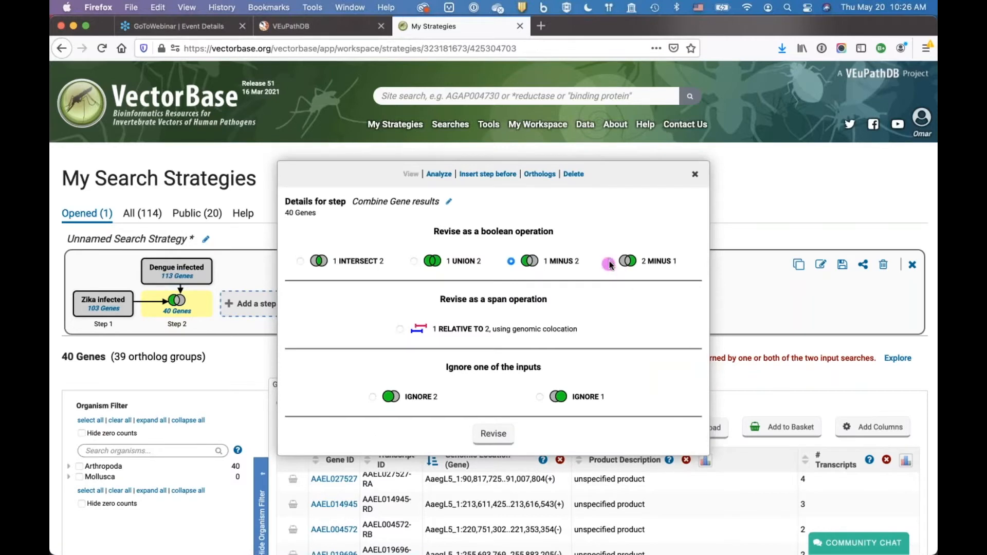
click(491, 433)
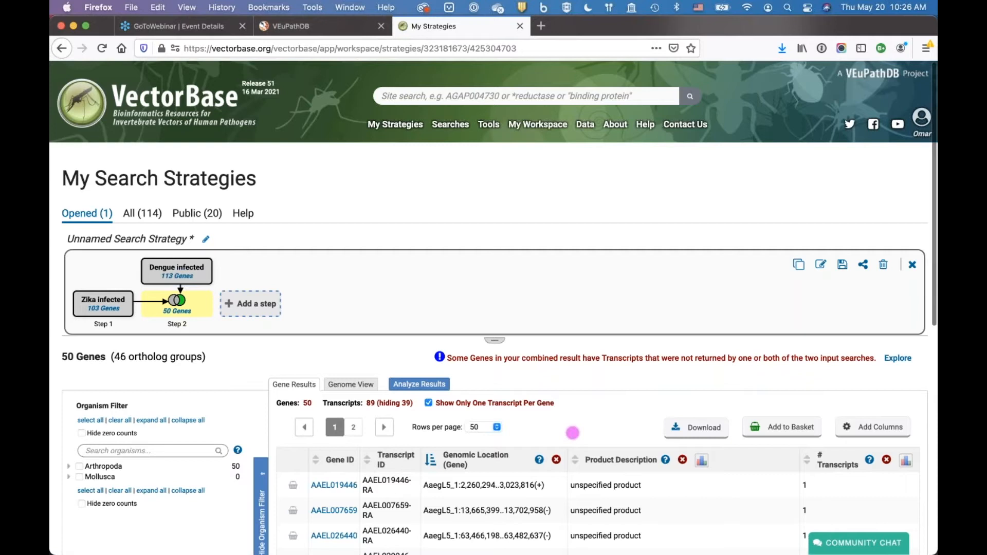
Step: Search the available result columns for "interpr" and add the Interpro Description column to the gene results
scroll(572, 433, down, 5)
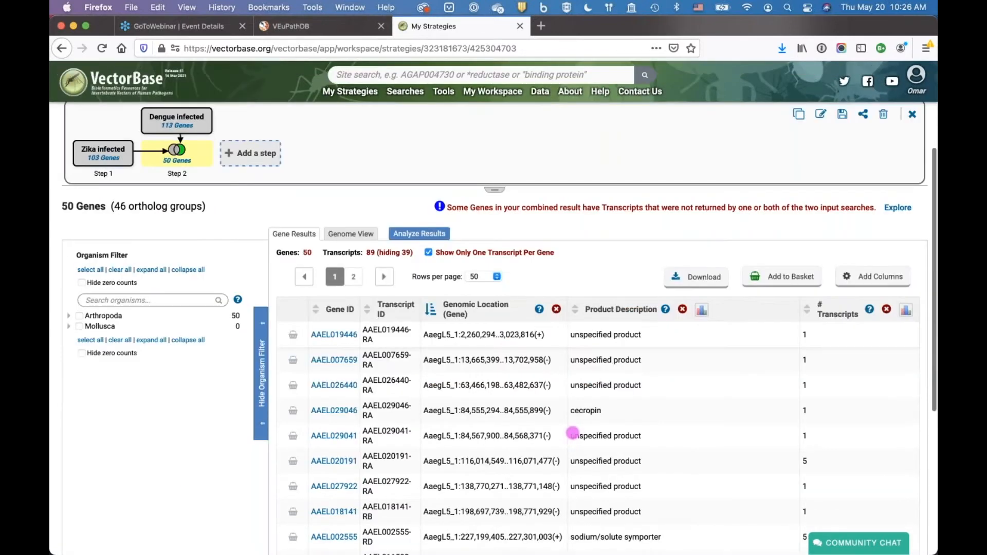
scroll(642, 463, down, 1)
scroll(643, 461, up, 1)
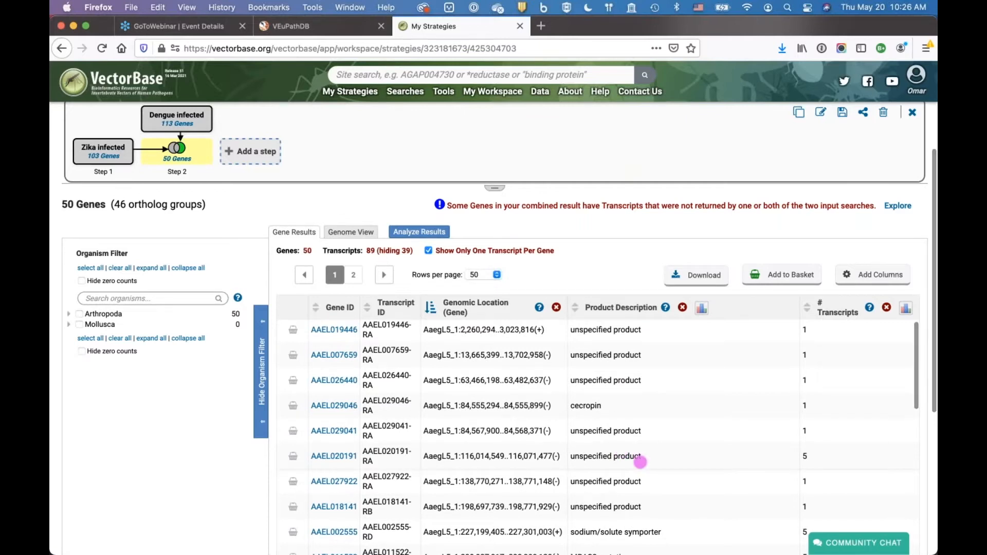
scroll(640, 462, up, 1)
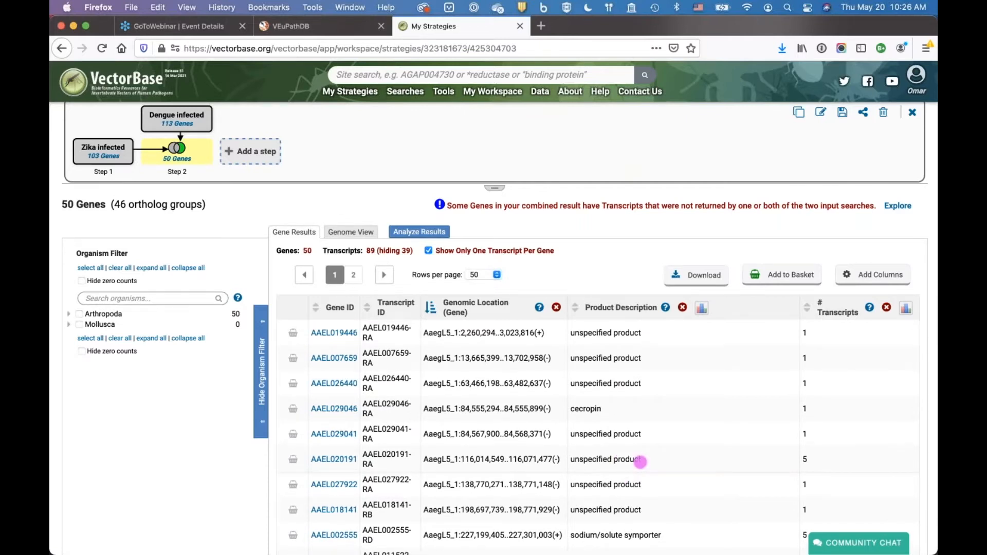
click(865, 276)
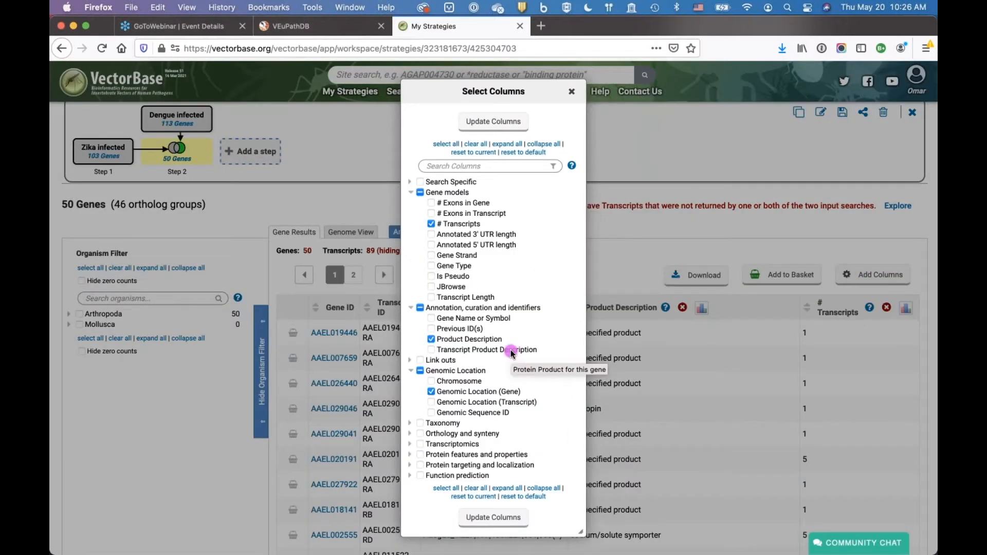
click(438, 168)
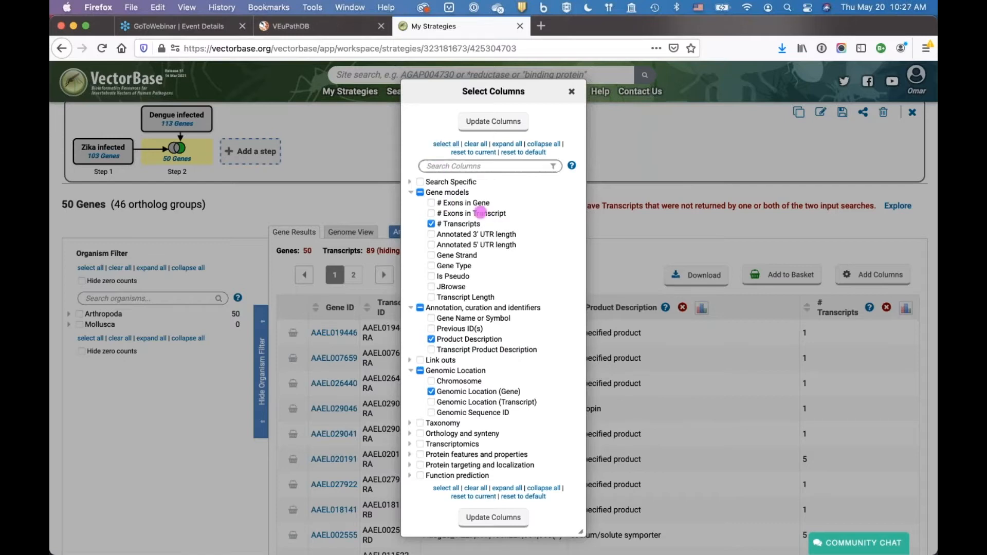
text(inter)
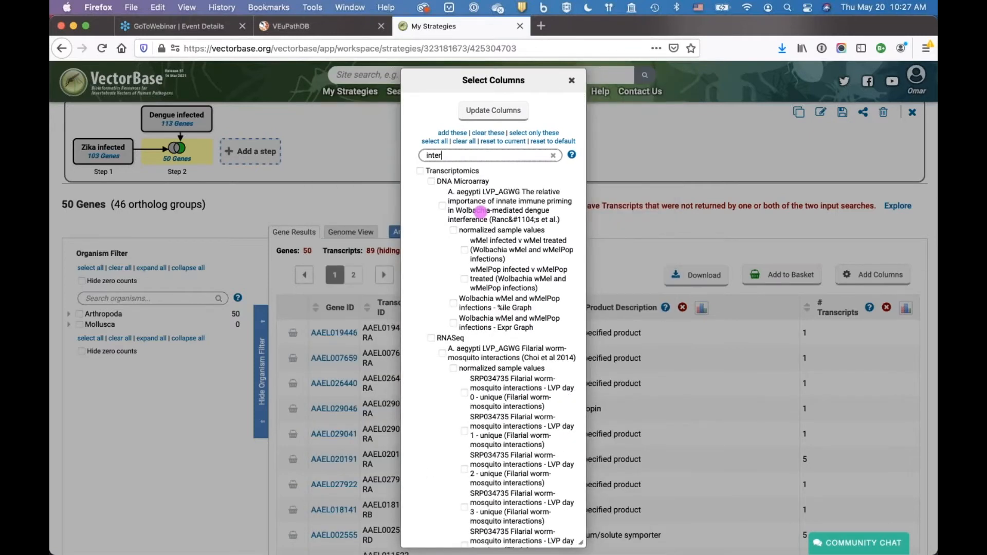
text(pr)
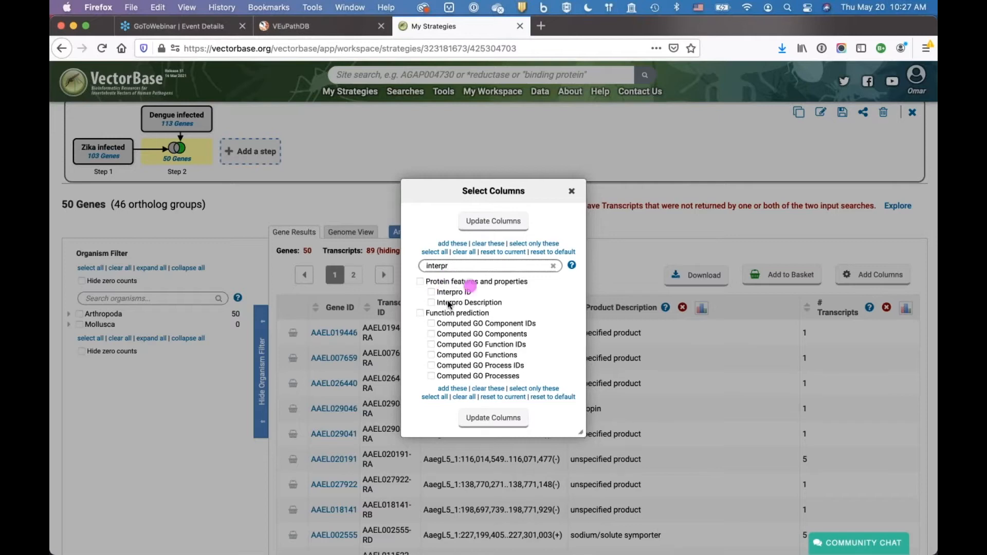
click(432, 302)
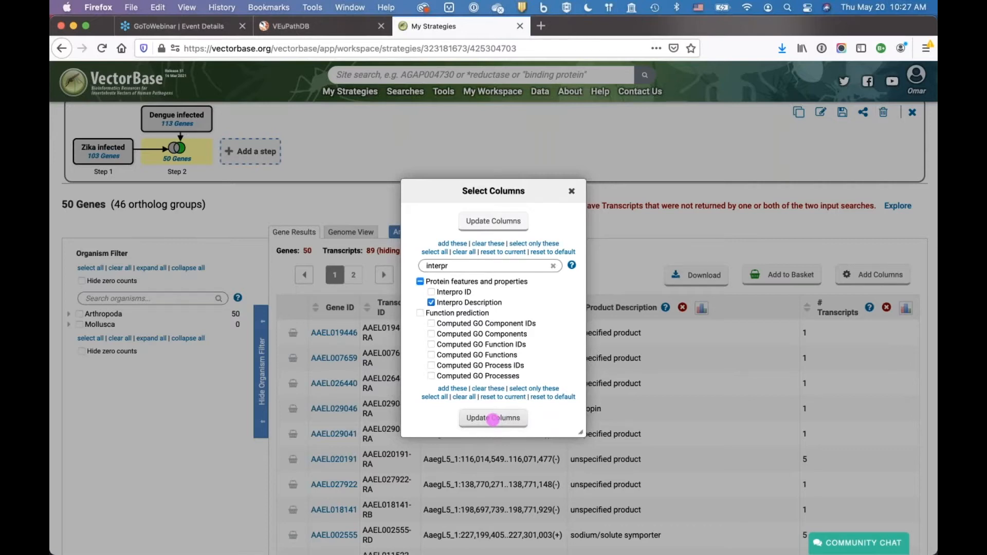
click(493, 418)
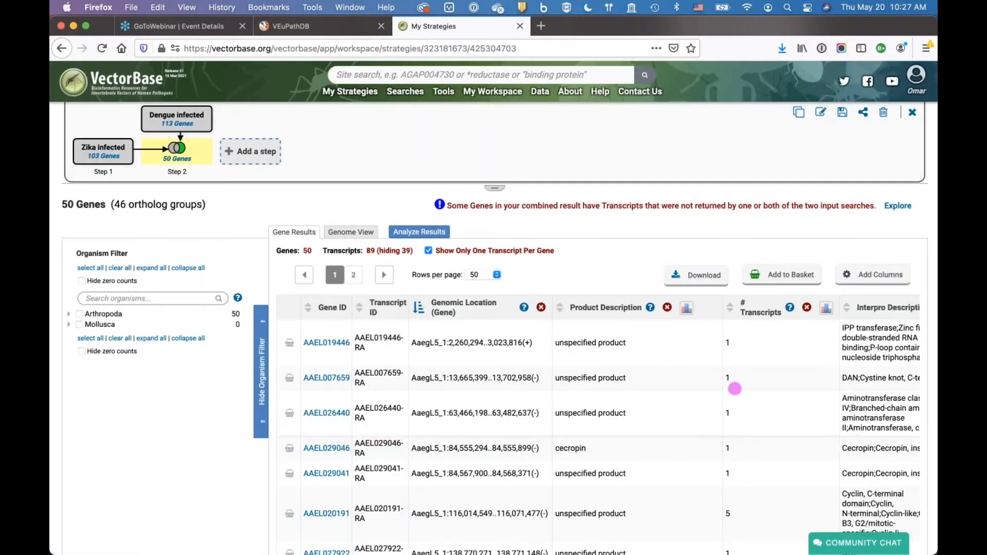
Step: Move the Interpro Description column directly after Product Description and review the descriptions of the listed genes
drag(877, 306, 776, 326)
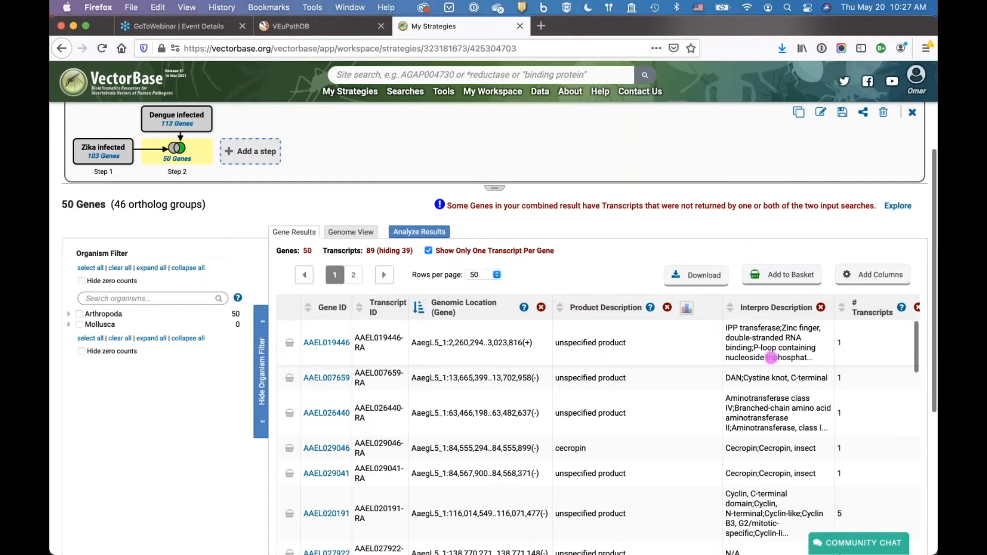
scroll(777, 393, down, 2)
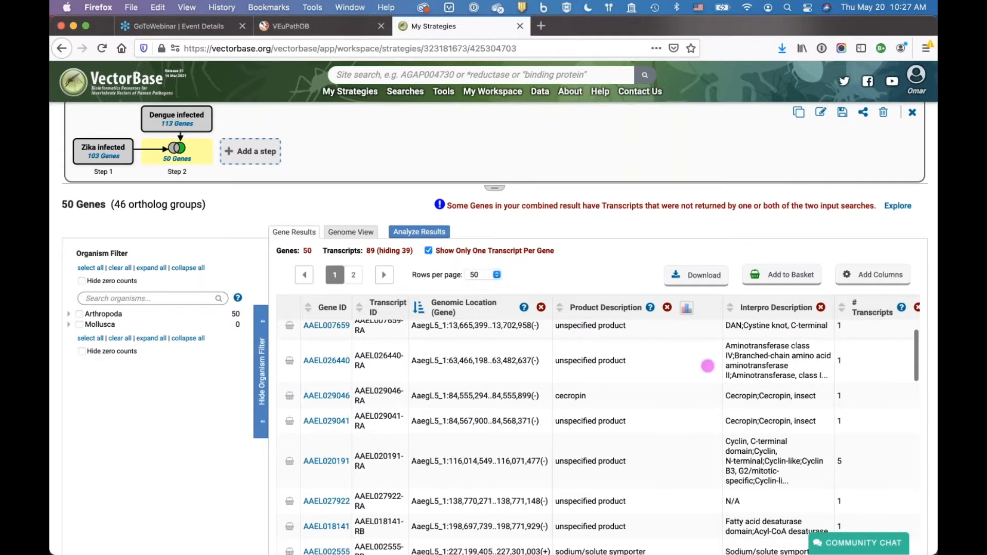
scroll(720, 378, down, 3)
scroll(758, 465, up, 5)
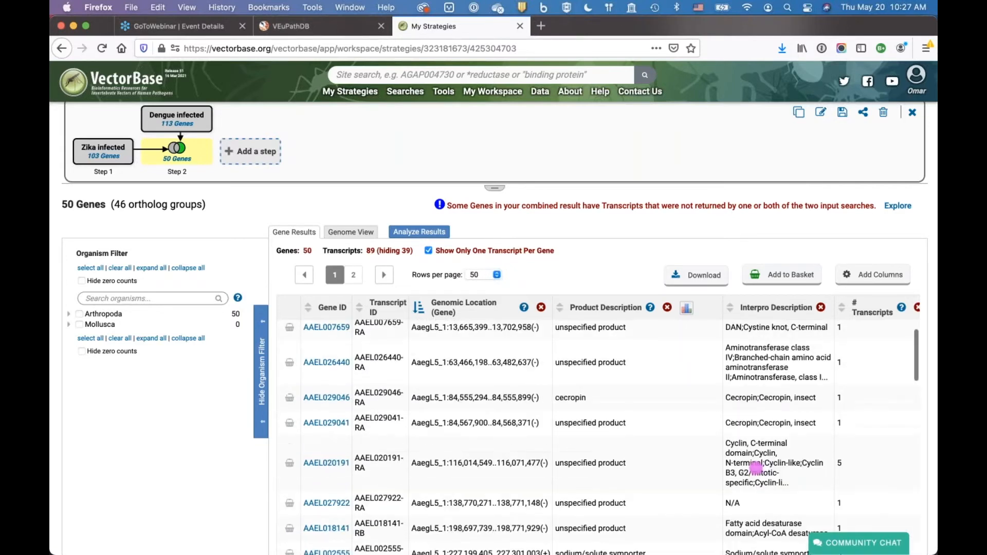
scroll(756, 468, up, 2)
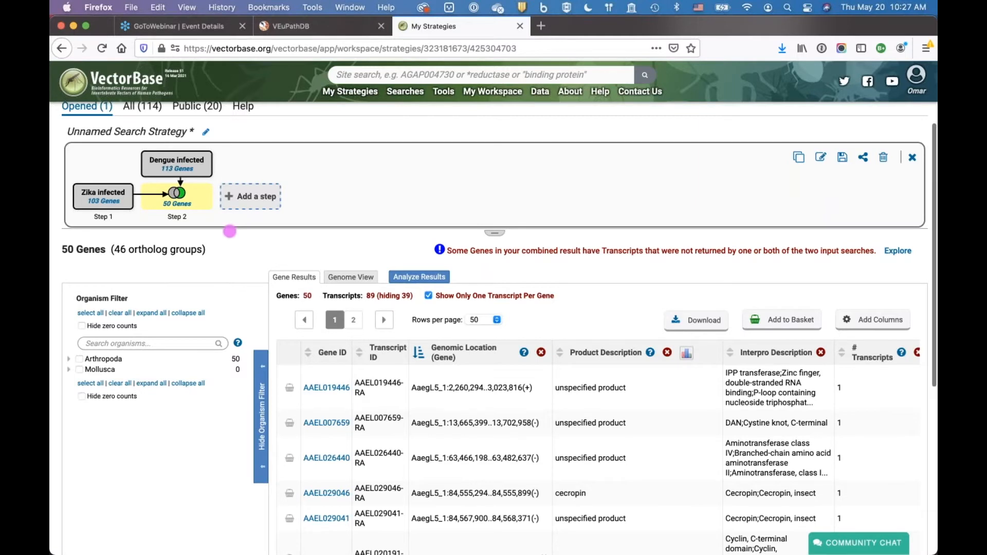
Step: Filter the available searches by "tra" and open the Microarray Evidence search under Transcriptomics
scroll(230, 232, up, 4)
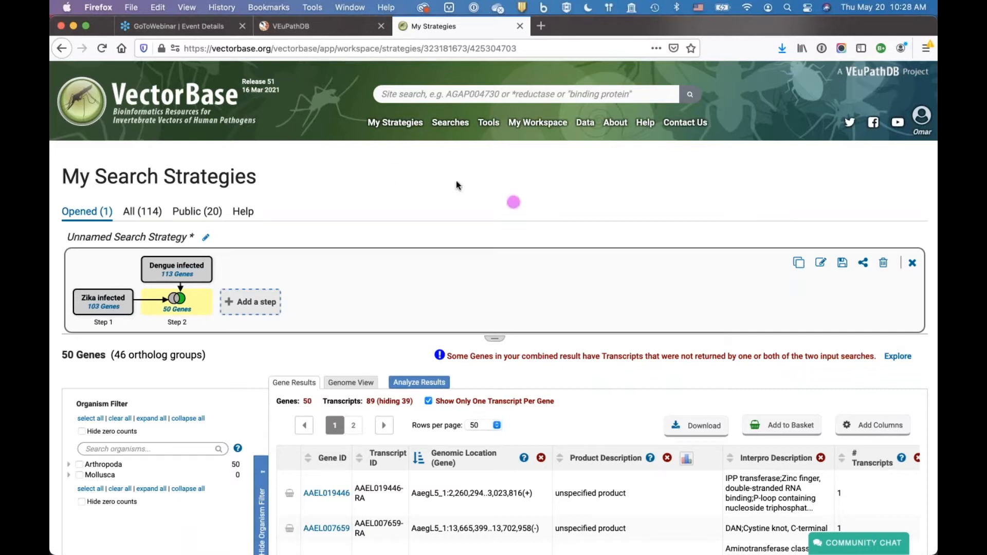
mouse_move(453, 129)
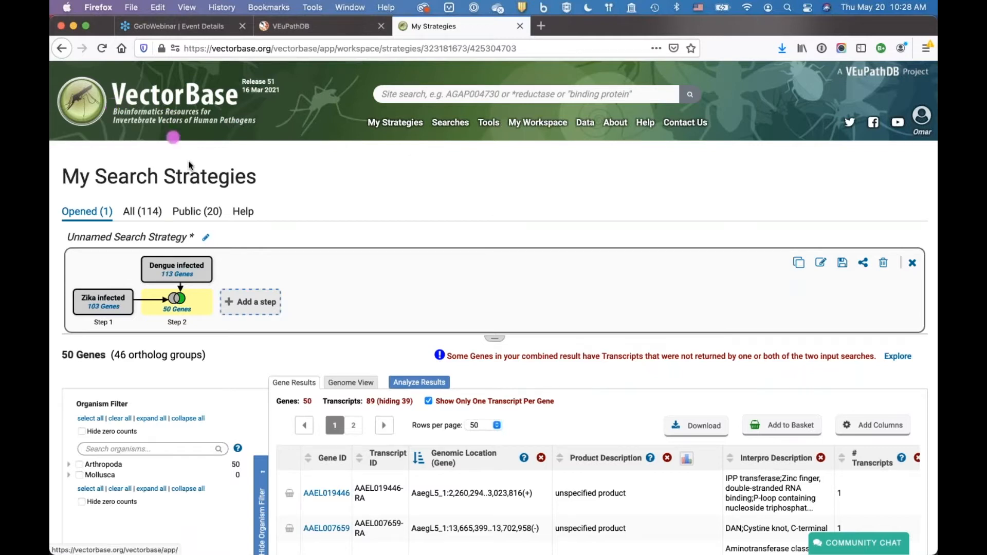
mouse_move(498, 124)
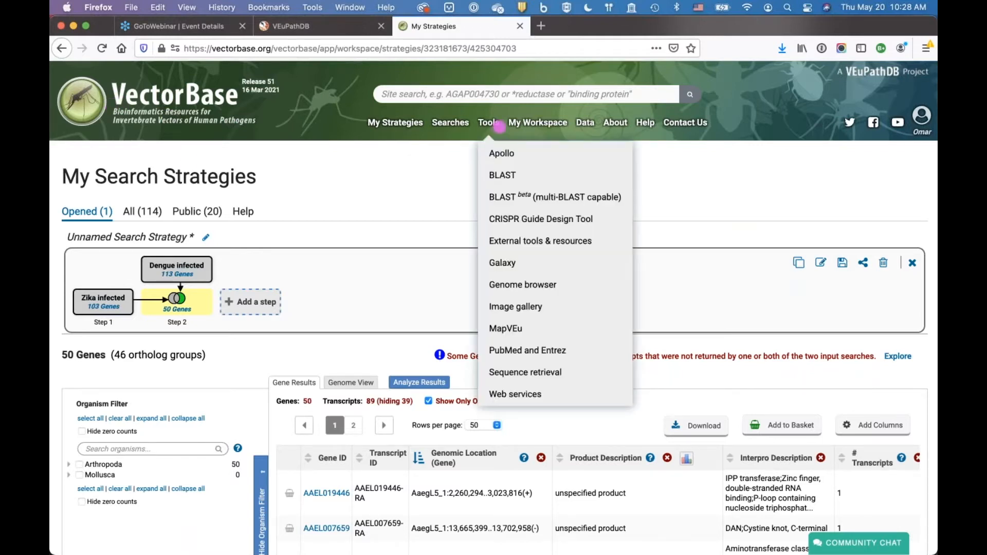
mouse_move(451, 126)
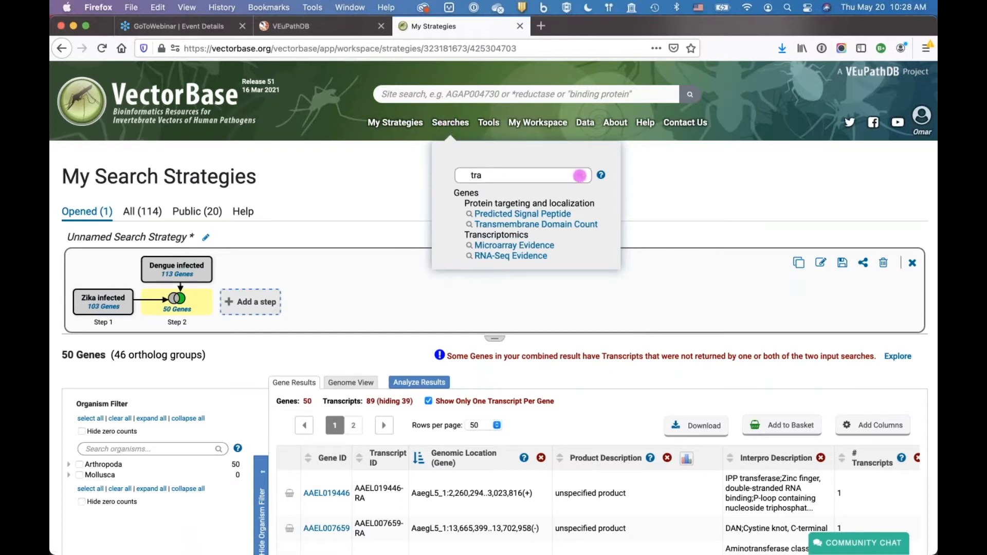
click(579, 175)
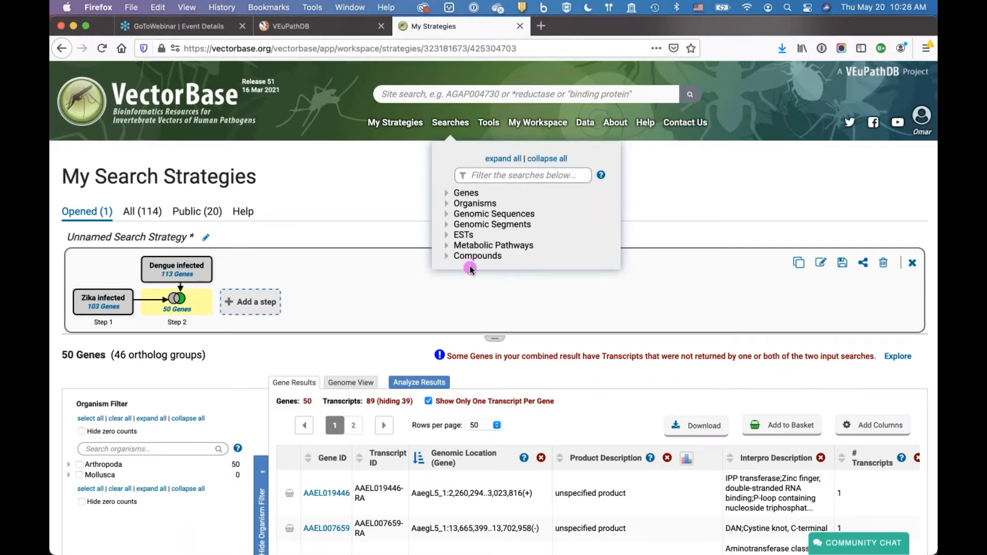
click(482, 177)
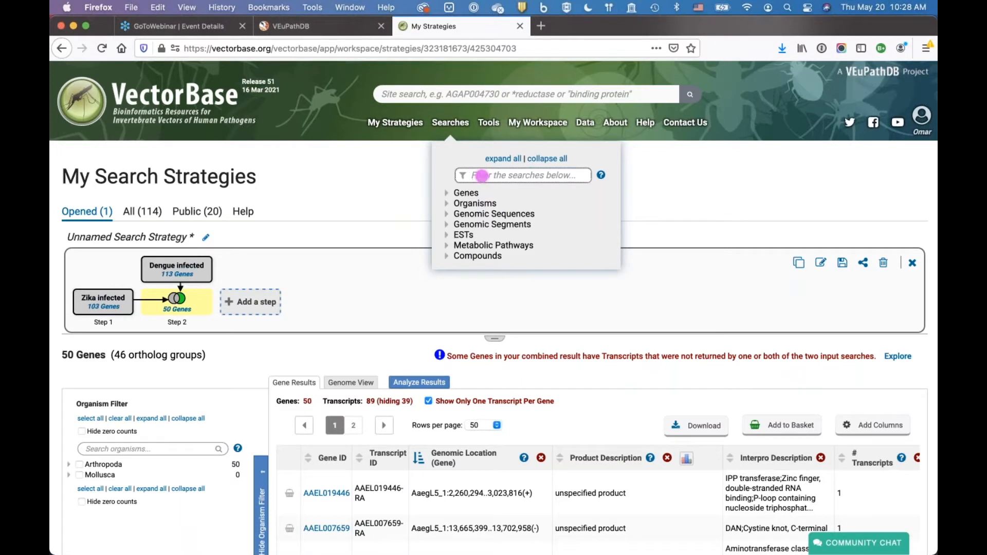
text(tra)
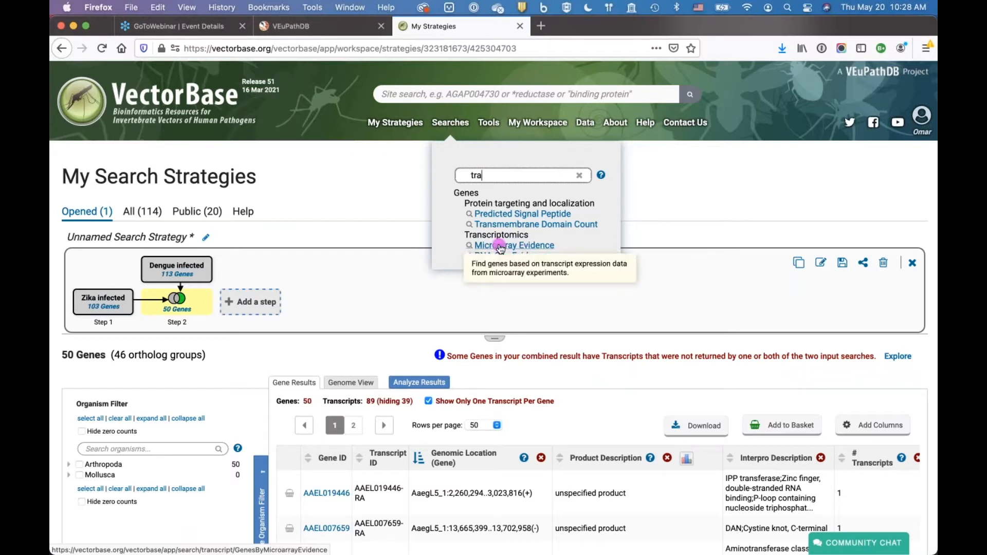
click(500, 246)
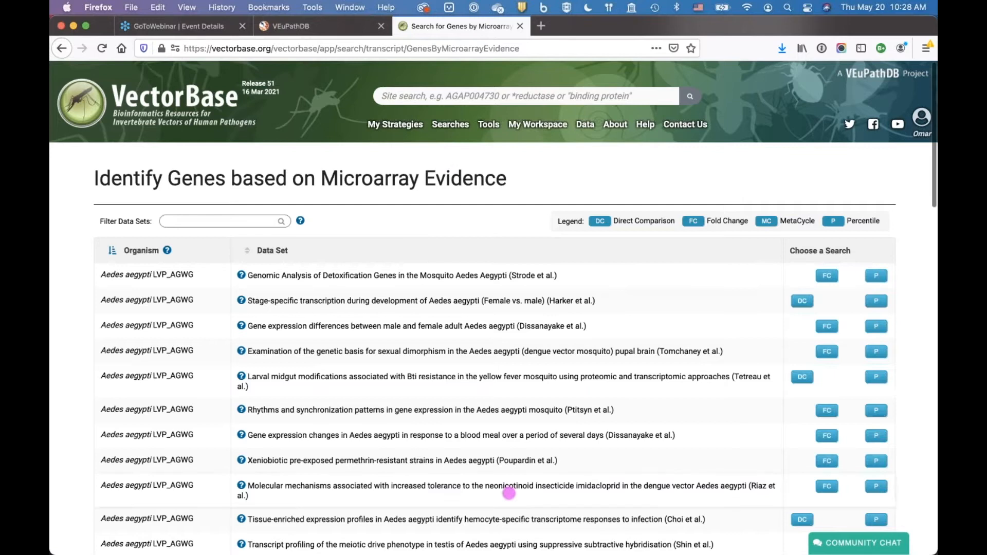
Step: Filter the microarray data sets by "malar" and open the percentile search for Anopheles gambiae hemocyte expression profiling after malaria parasite infection
scroll(509, 493, down, 1)
scroll(509, 493, down, 2)
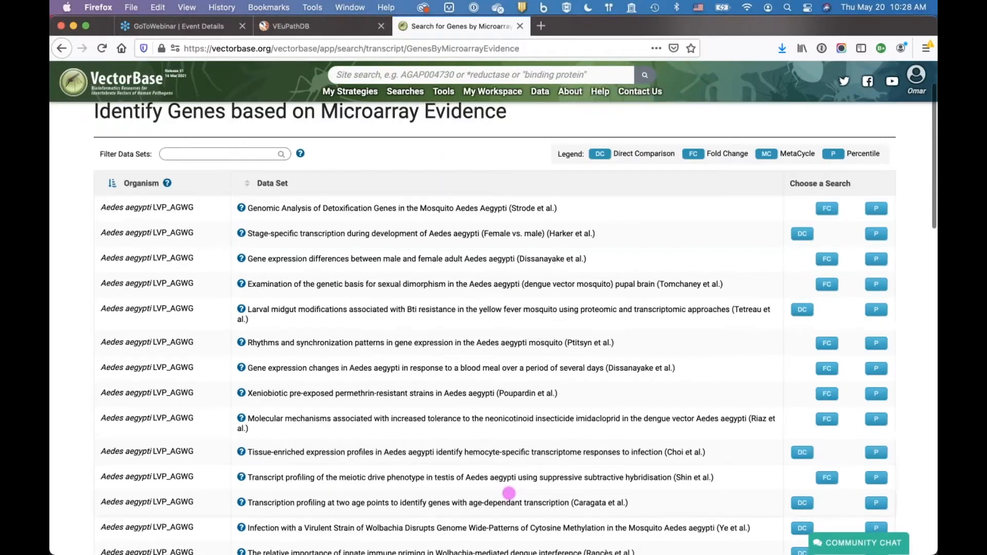
scroll(509, 493, down, 5)
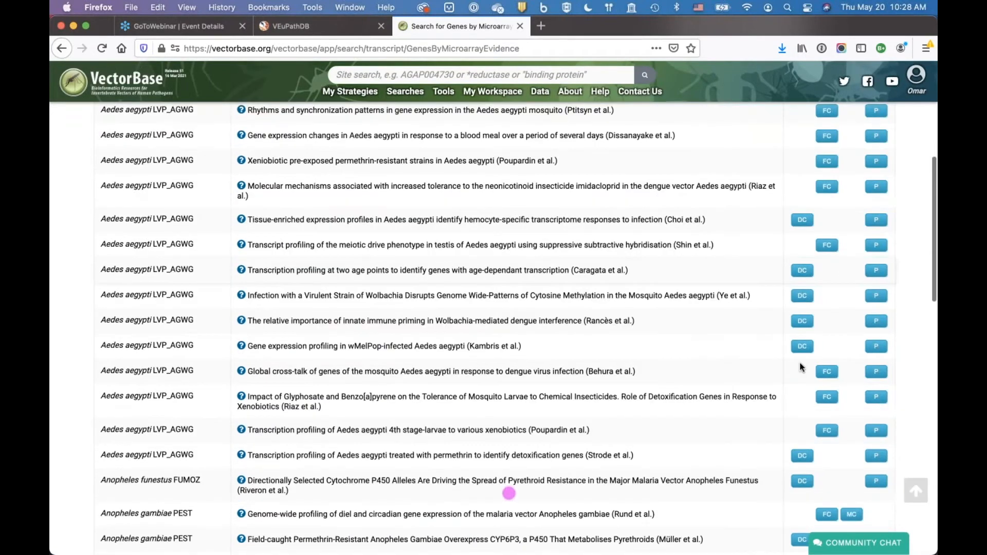
scroll(502, 401, up, 6)
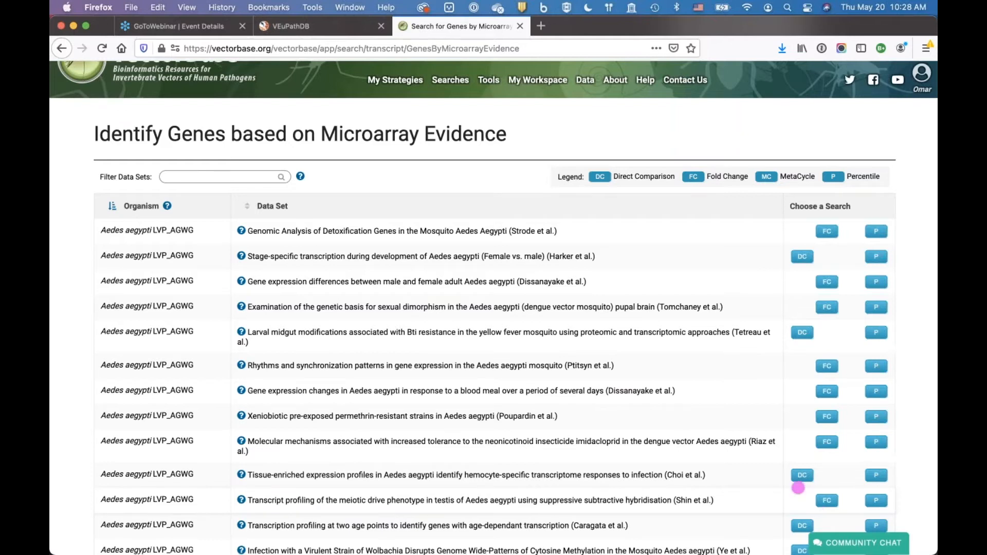
click(224, 175)
text(ma)
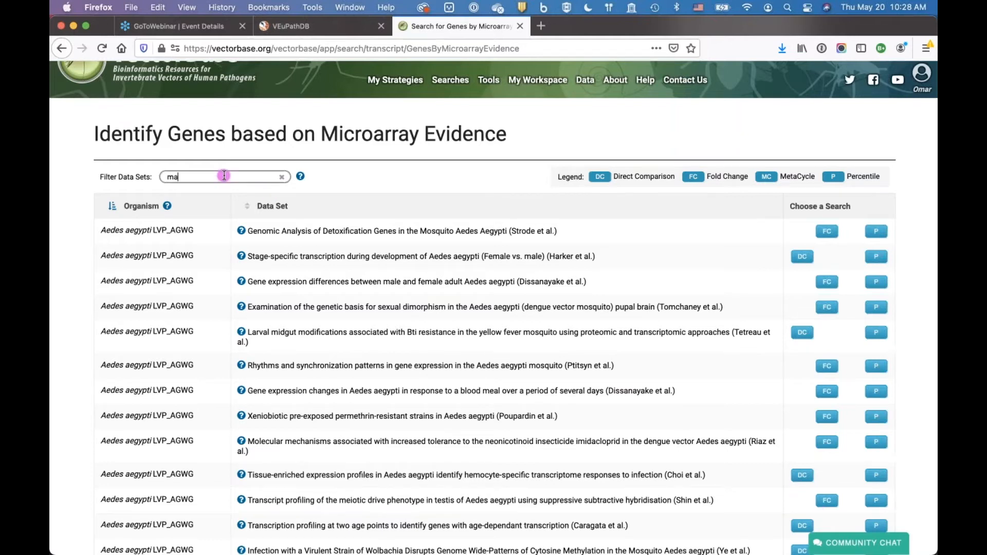
text(lar)
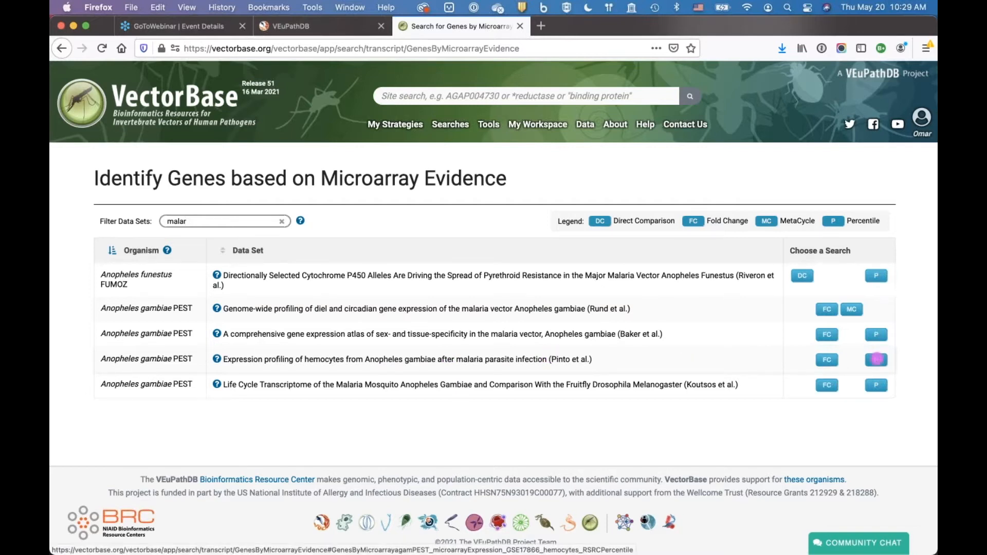
click(877, 359)
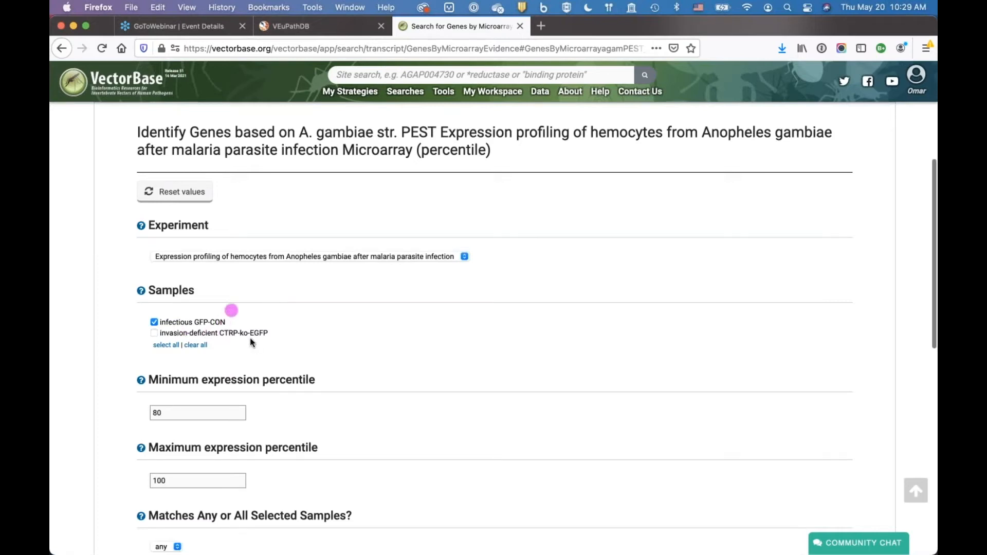
Step: Run the percentile search for protein coding genes in the infectious GFP-CON sample with expression percentiles from 80 to 100
scroll(289, 349, down, 3)
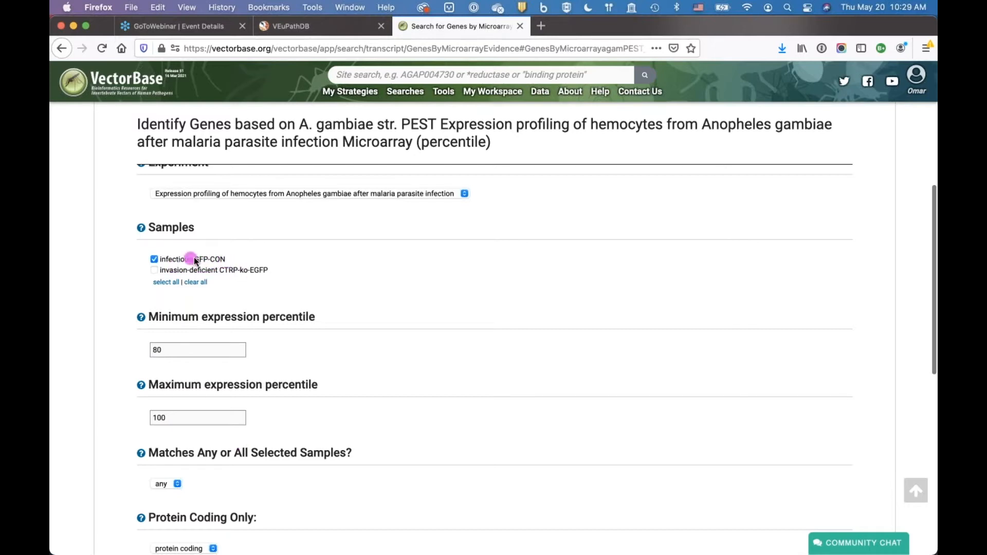
scroll(306, 364, down, 3)
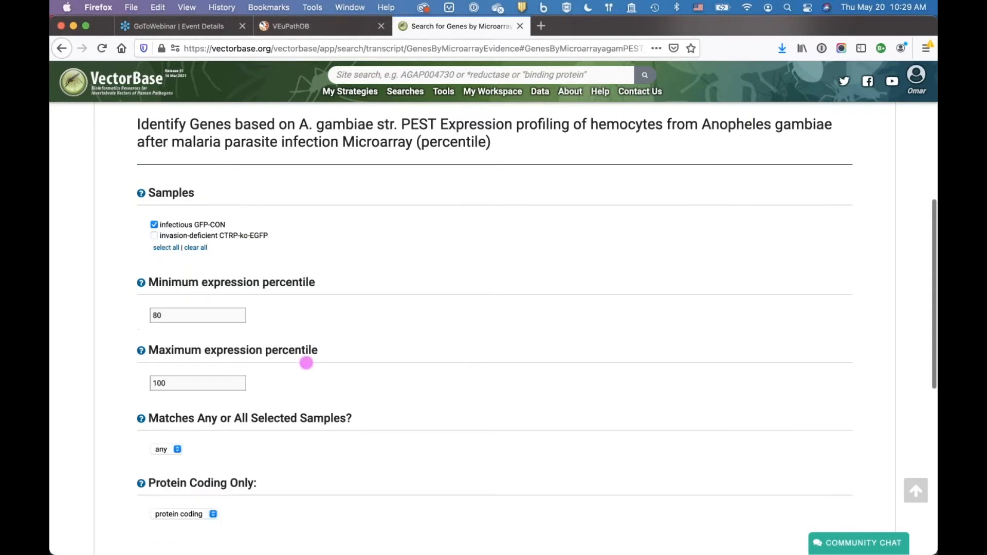
scroll(316, 359, up, 1)
scroll(320, 357, down, 3)
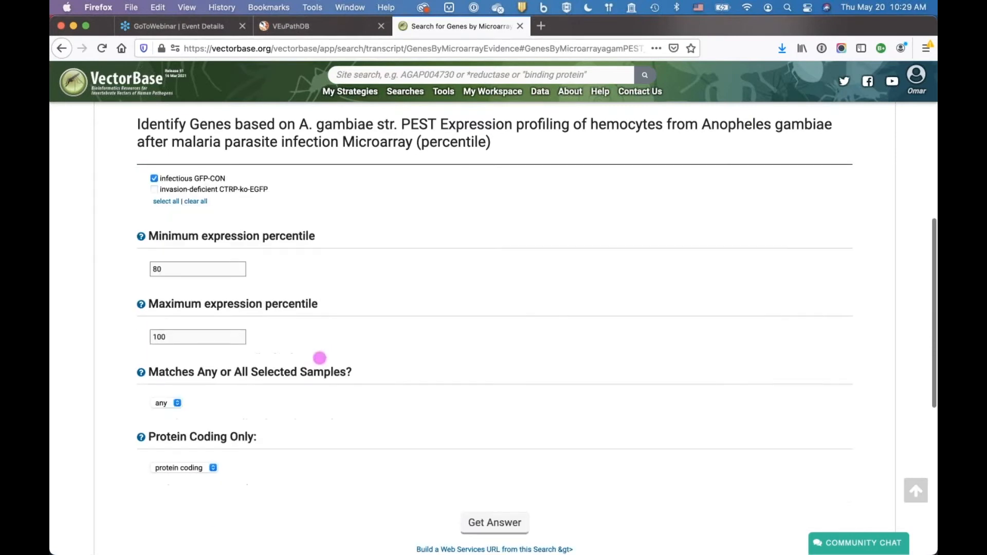
click(492, 503)
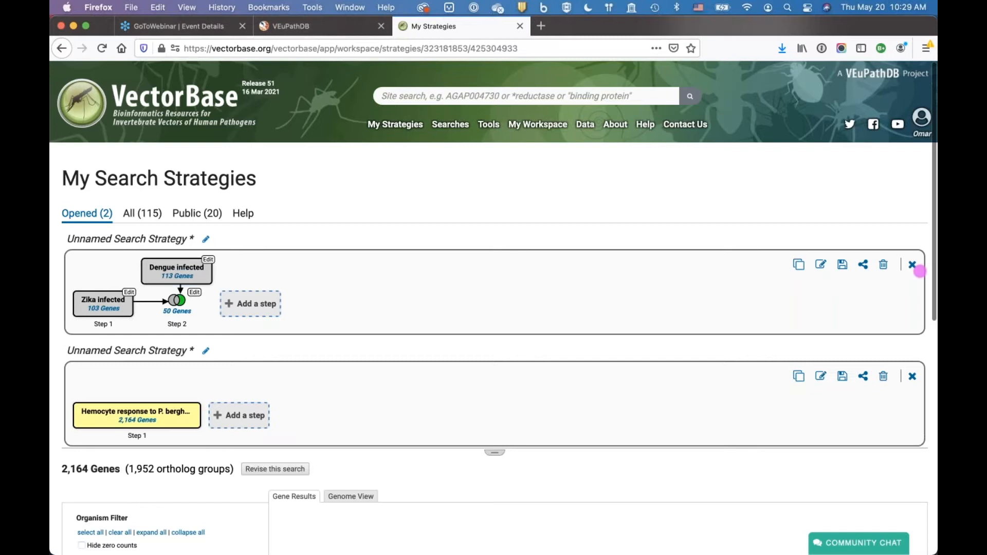
Step: Start adding a step to the hemocyte response strategy, filtering the new searches by "mic" and choosing Microarray Evidence
scroll(340, 356, down, 1)
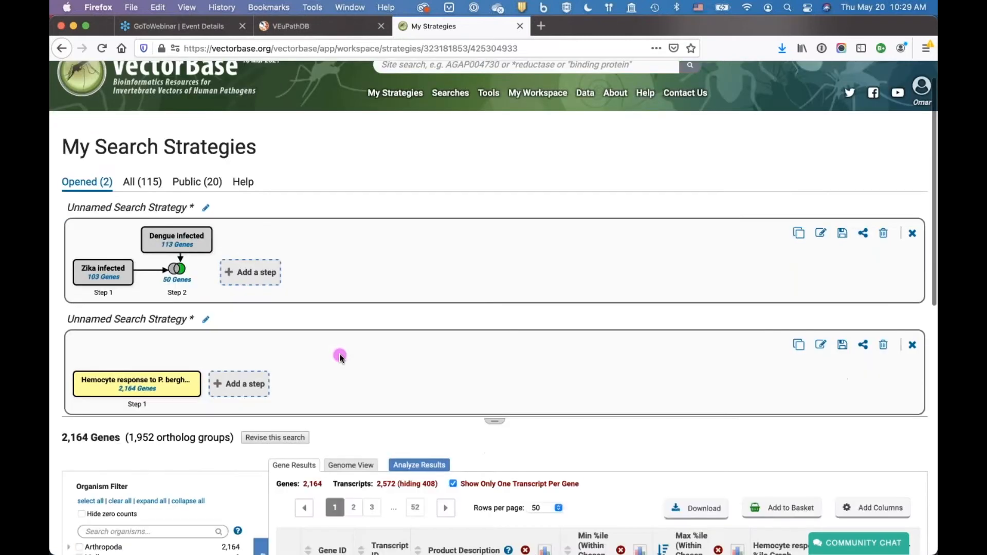
scroll(340, 356, down, 1)
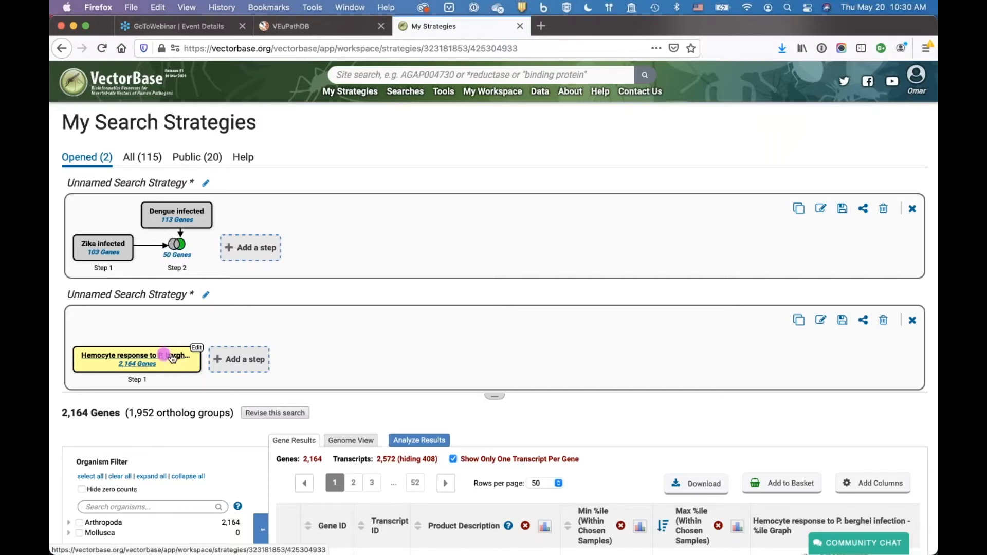
click(222, 357)
click(553, 312)
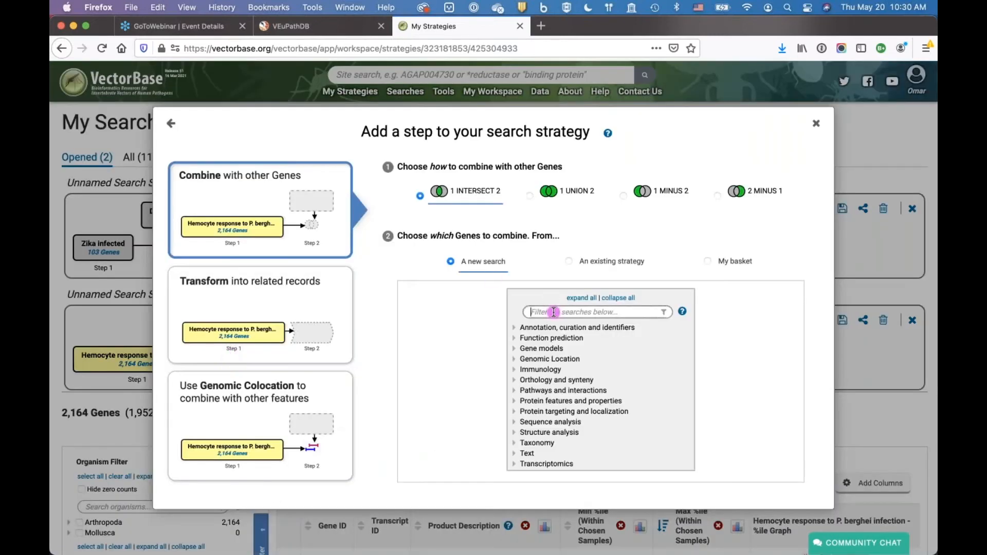
text(mic)
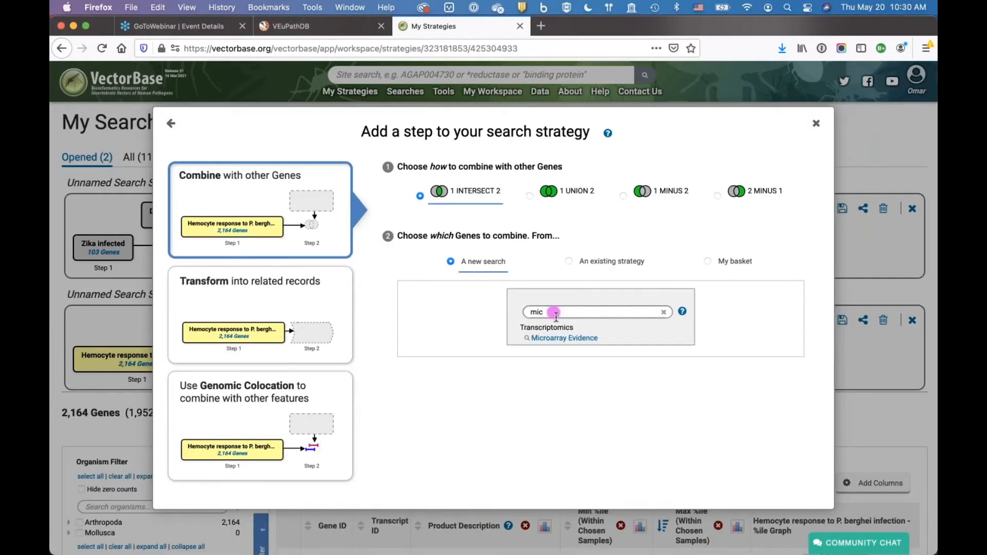
click(566, 338)
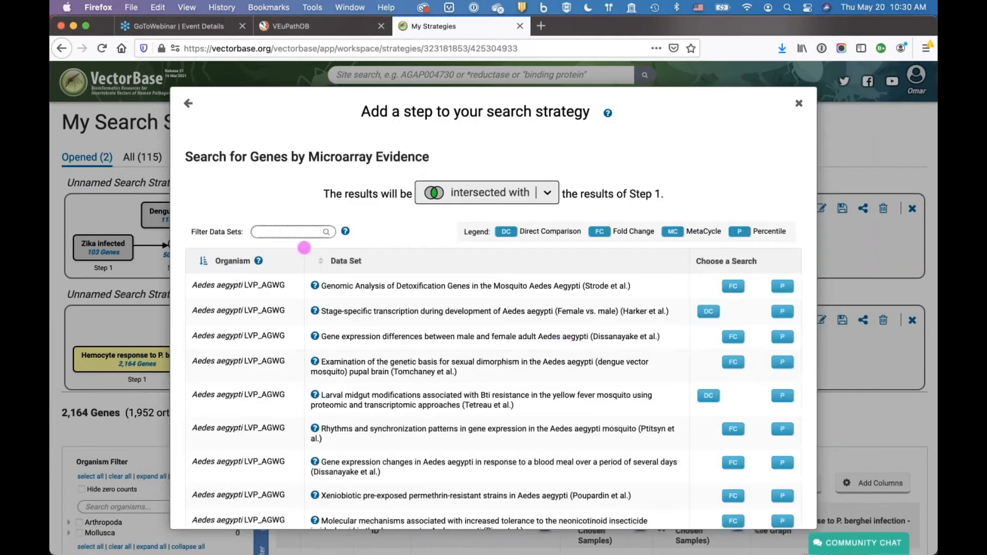
Step: Filter the data sets by the study author's surname, open the hemocyte malaria infection percentile search and select the invasion-deficient CTRP-ko-EGFP sample
text(pinto)
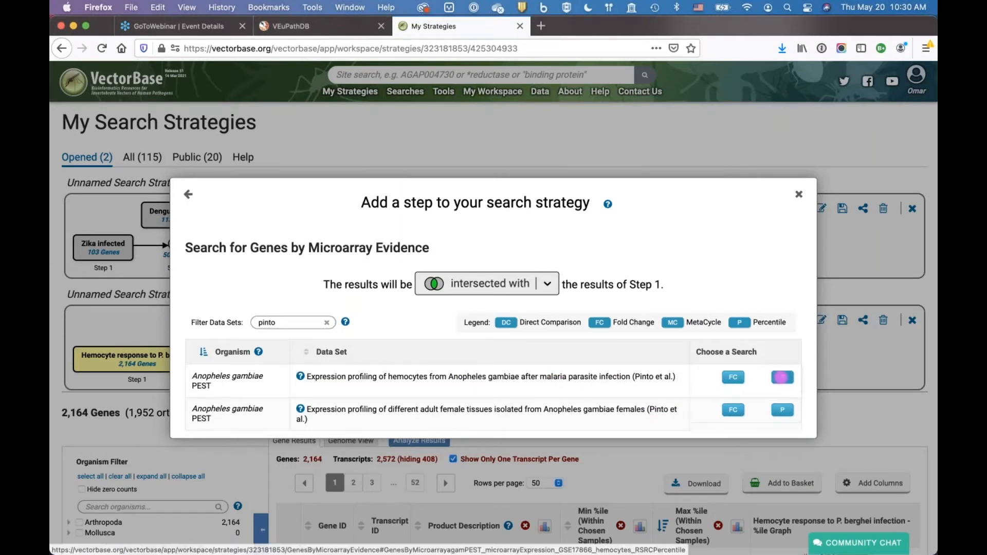
click(782, 377)
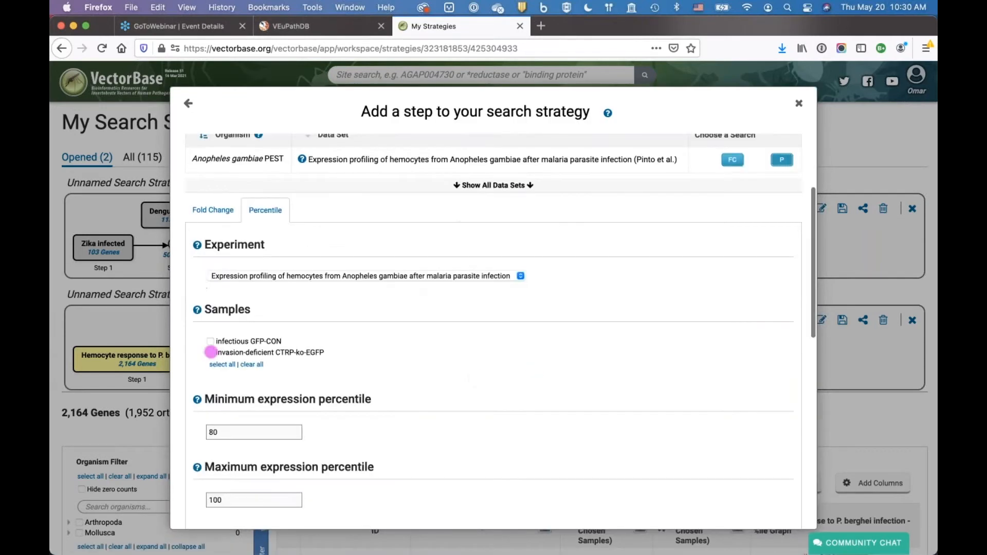
click(211, 352)
scroll(379, 436, down, 2)
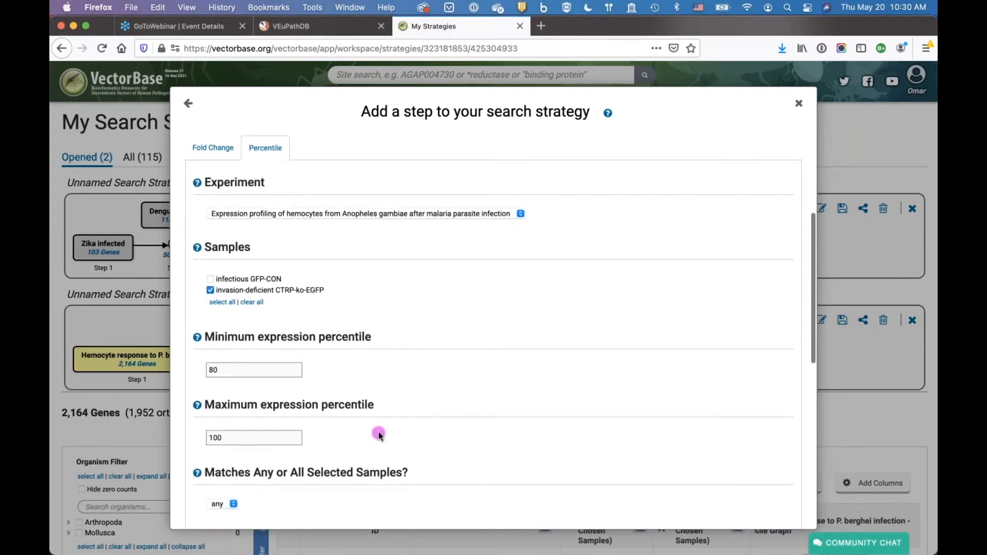
scroll(379, 436, down, 1)
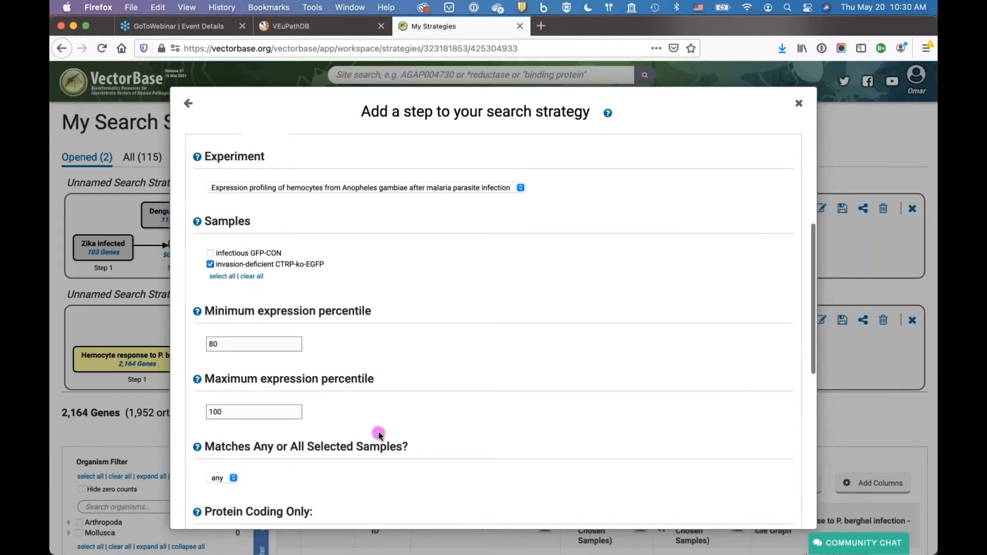
Step: Set the minimum expression percentile of the new step to 60 and check the remaining search parameters
click(231, 344)
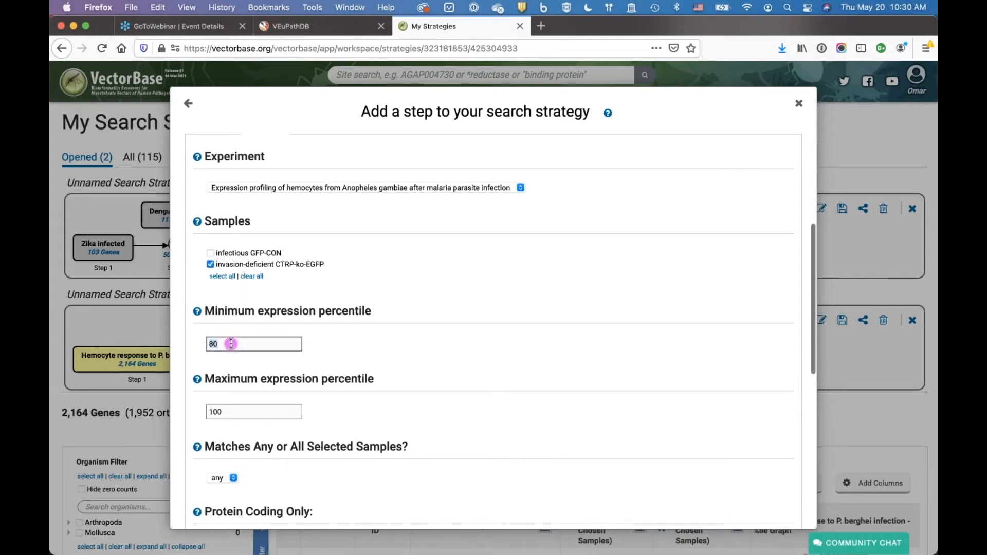
key(BackSpace)
key(BackSpace)
text(60)
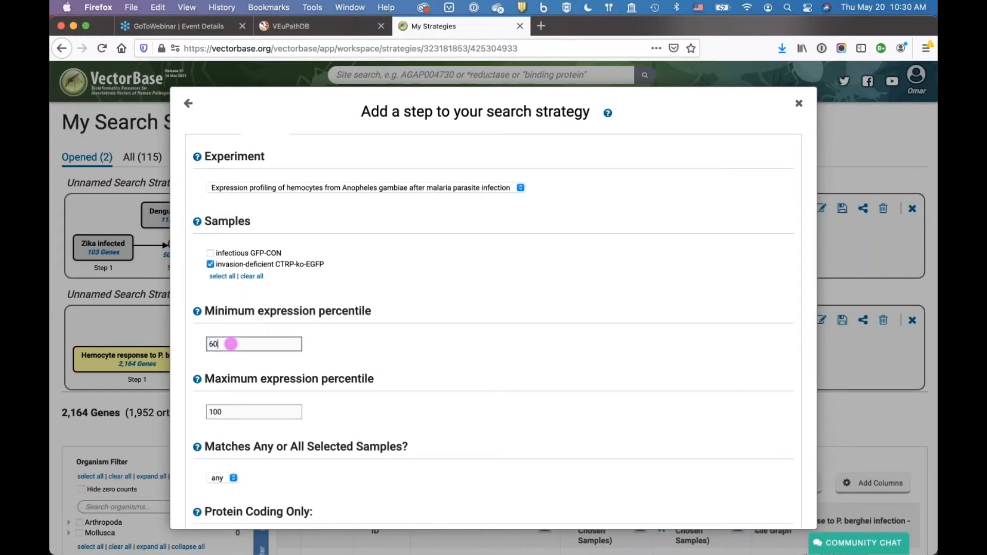
scroll(378, 421, down, 1)
scroll(378, 421, down, 5)
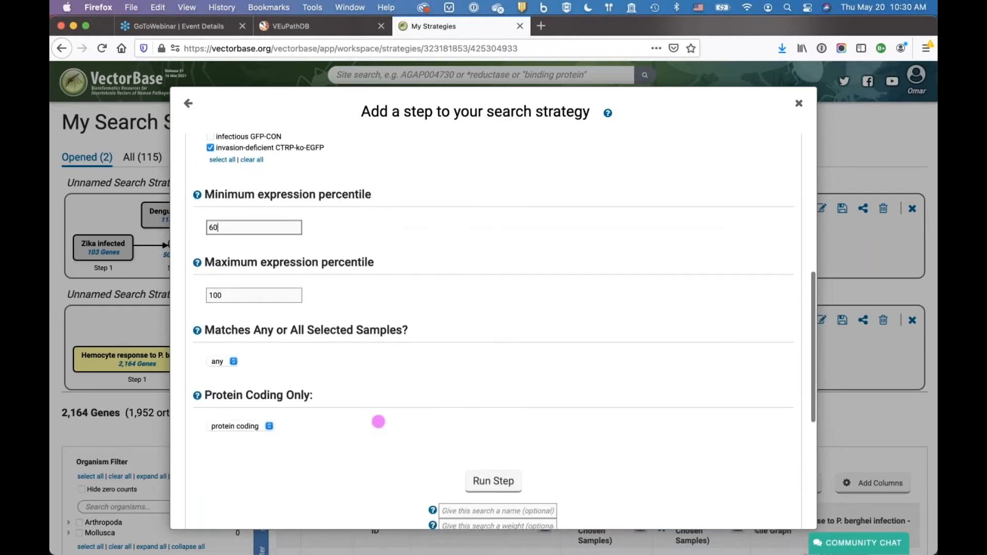
Step: Set the new search's results to be subtracted from the results of Step 1
scroll(378, 421, up, 5)
scroll(378, 421, up, 1)
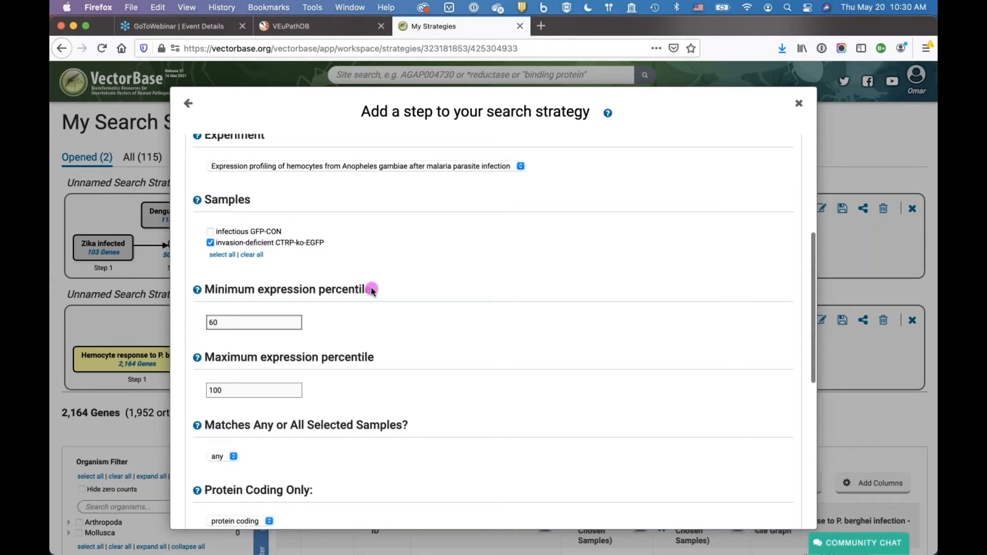
scroll(371, 290, up, 5)
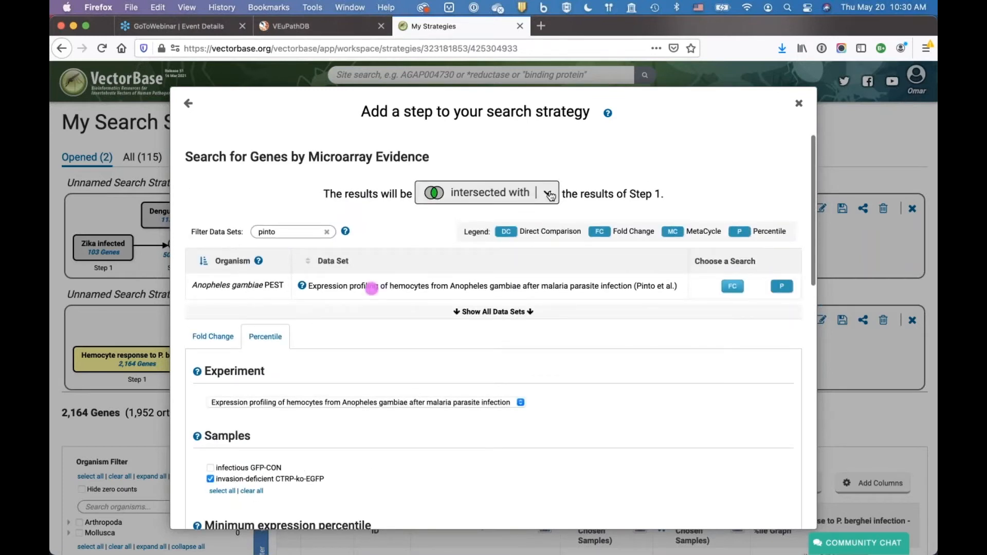
click(549, 194)
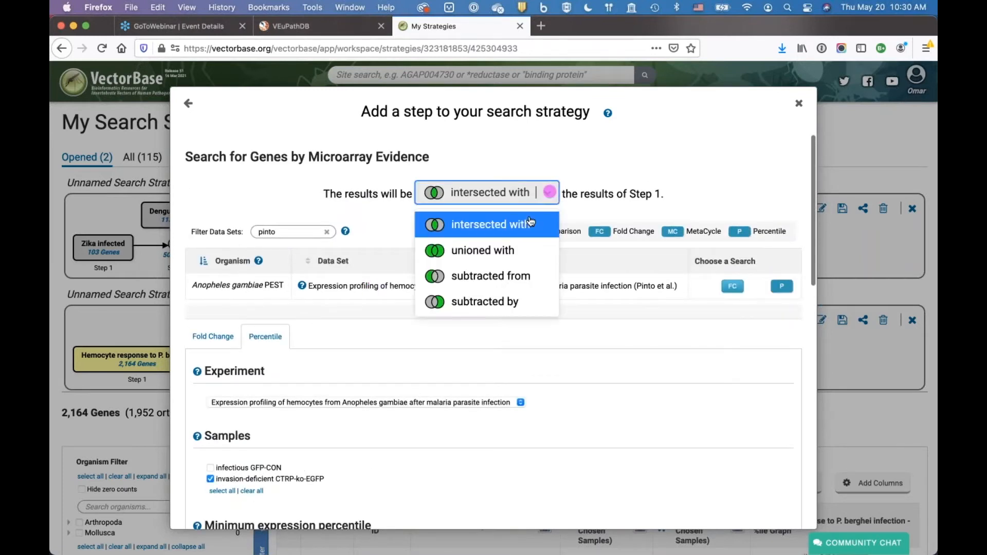
click(519, 279)
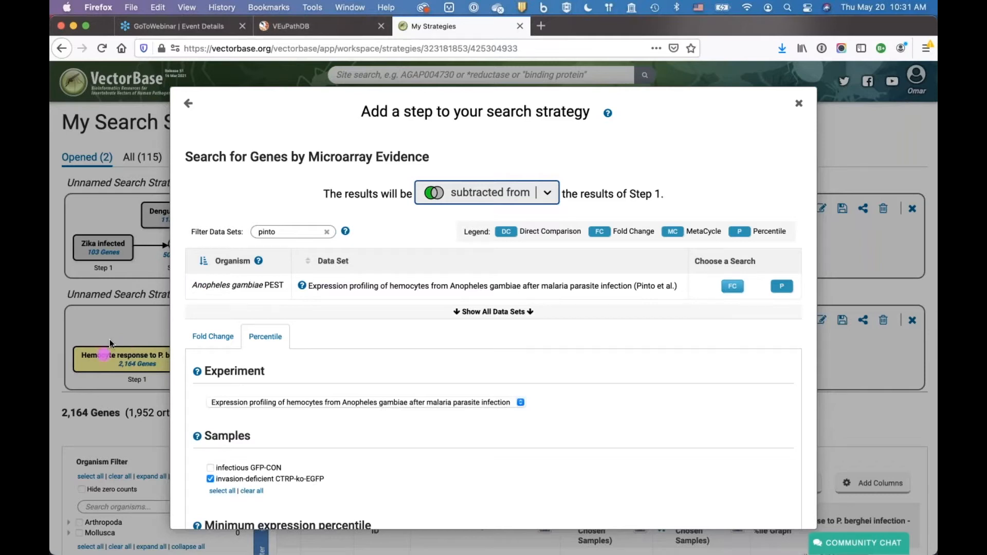
scroll(358, 463, down, 4)
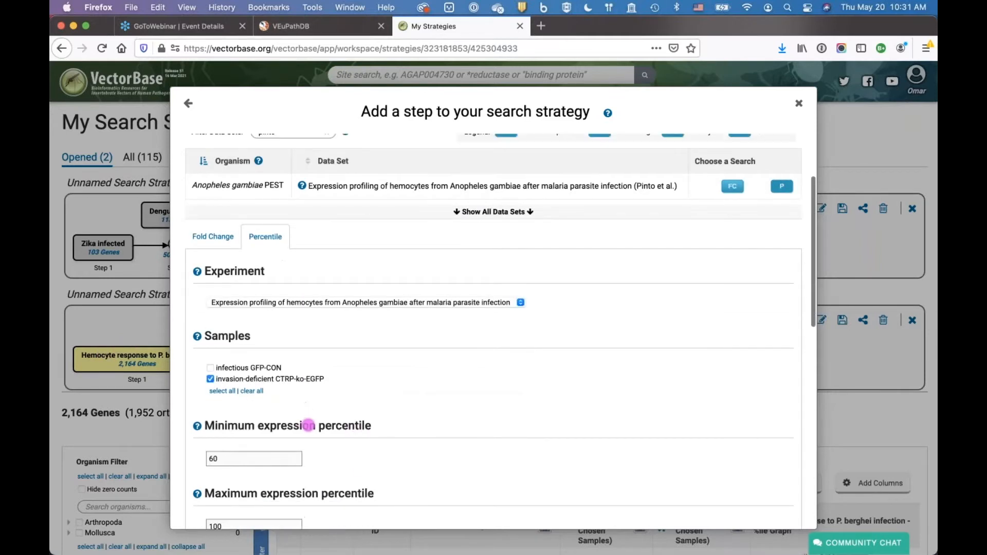
Step: Check the remaining parameters of the invasion-deficient CTRP-ko-EGFP percentile search and run it as Step 2 of the hemocyte strategy
scroll(308, 426, down, 3)
scroll(308, 425, down, 1)
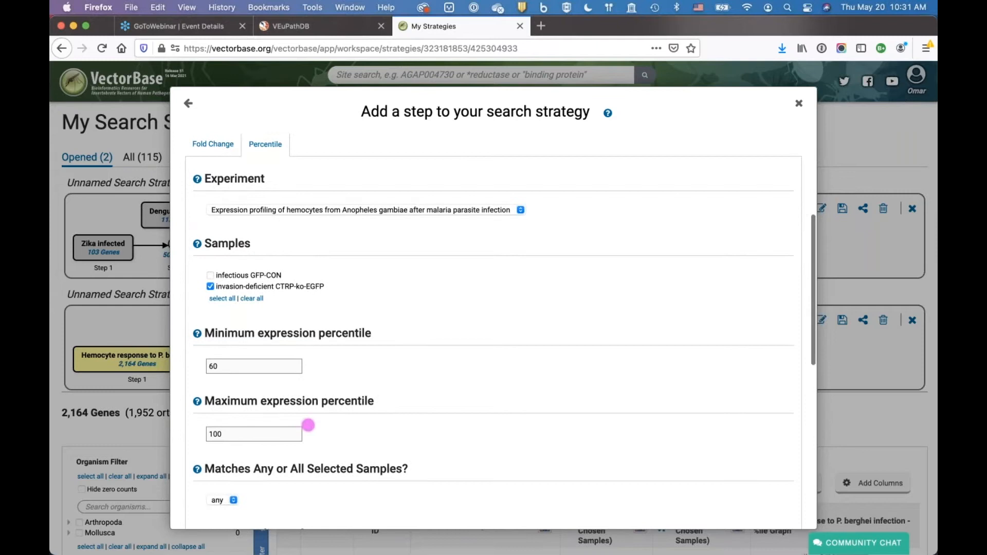
scroll(388, 434, down, 4)
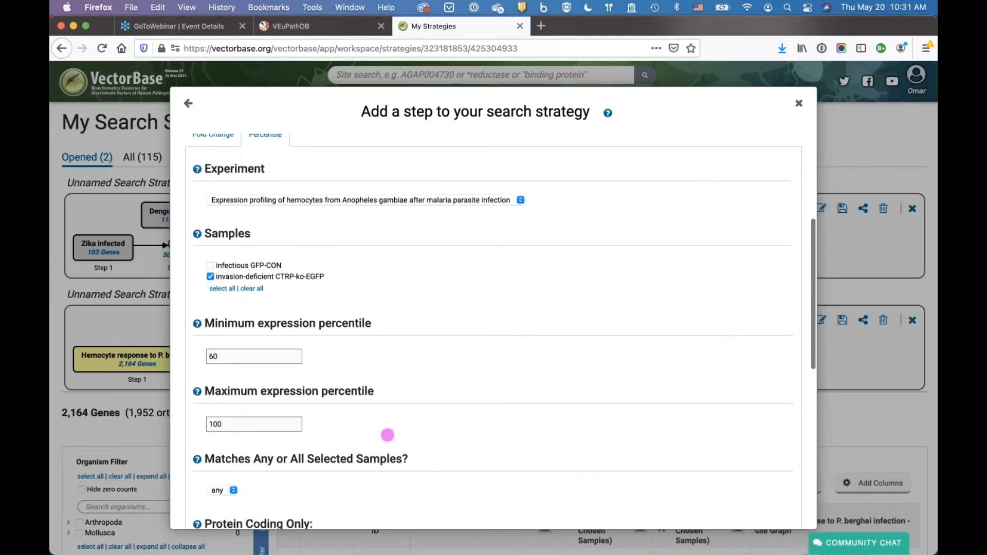
scroll(388, 435, down, 4)
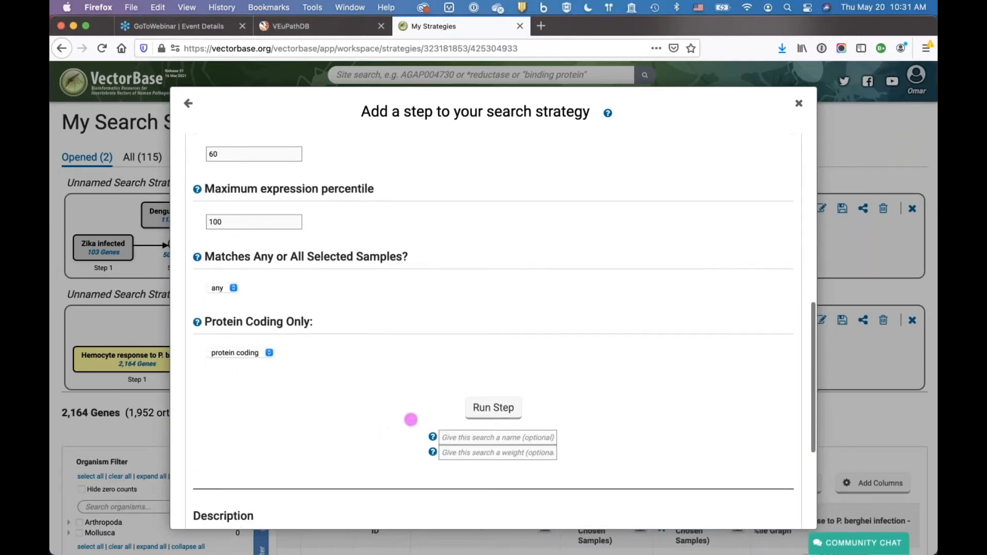
click(496, 410)
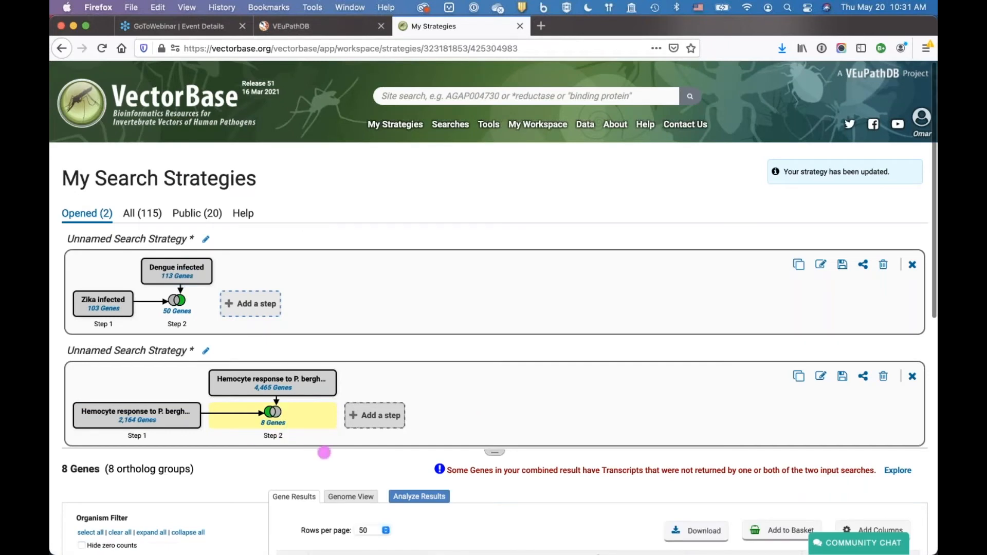
Step: Examine the genes returned by the subtraction in the hemocyte strategy, including their product and Interpro descriptions
scroll(324, 452, down, 5)
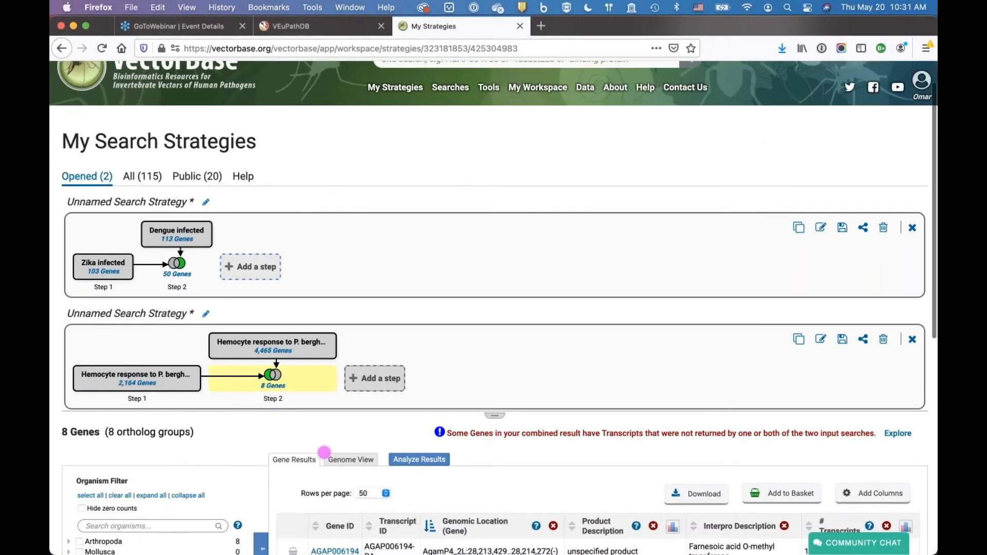
scroll(323, 453, down, 3)
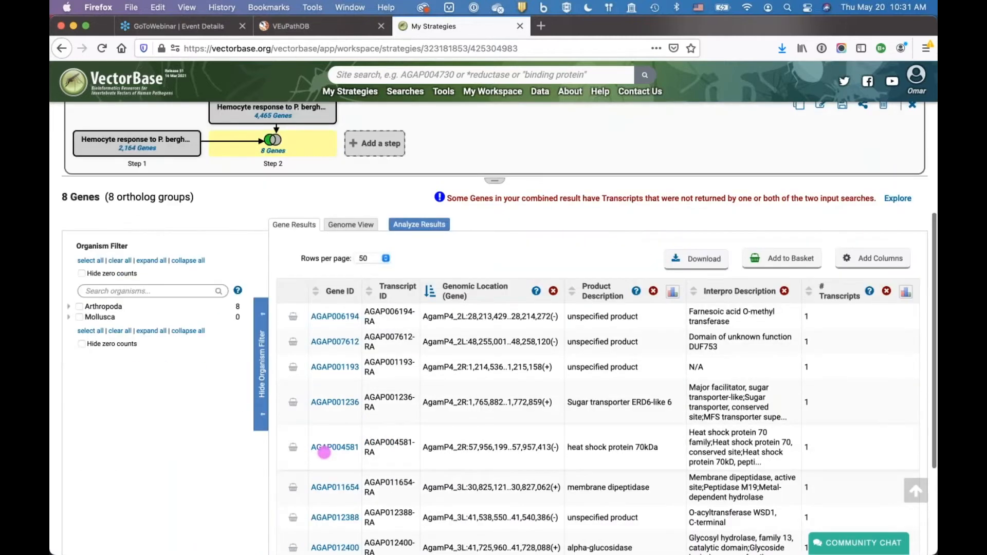
scroll(324, 452, down, 1)
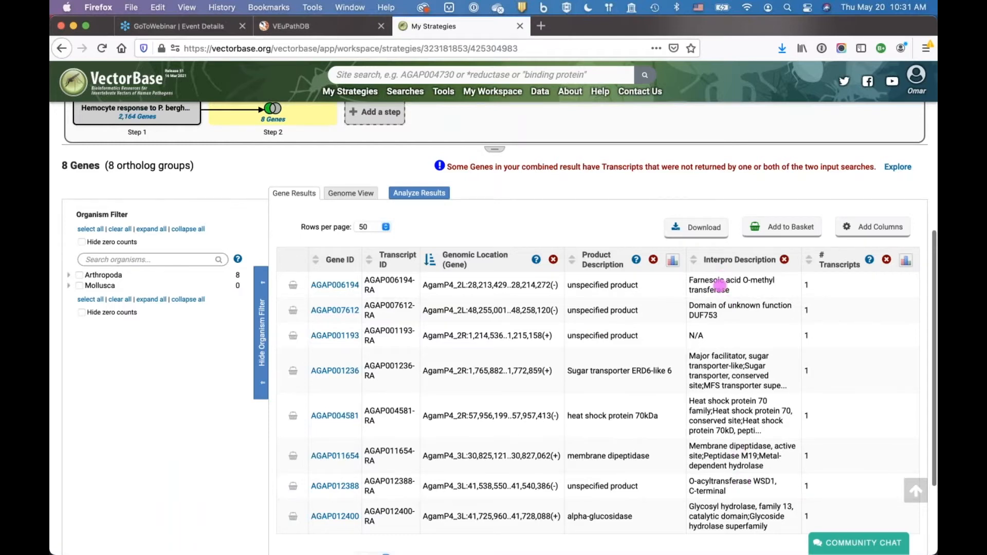
scroll(717, 453, up, 1)
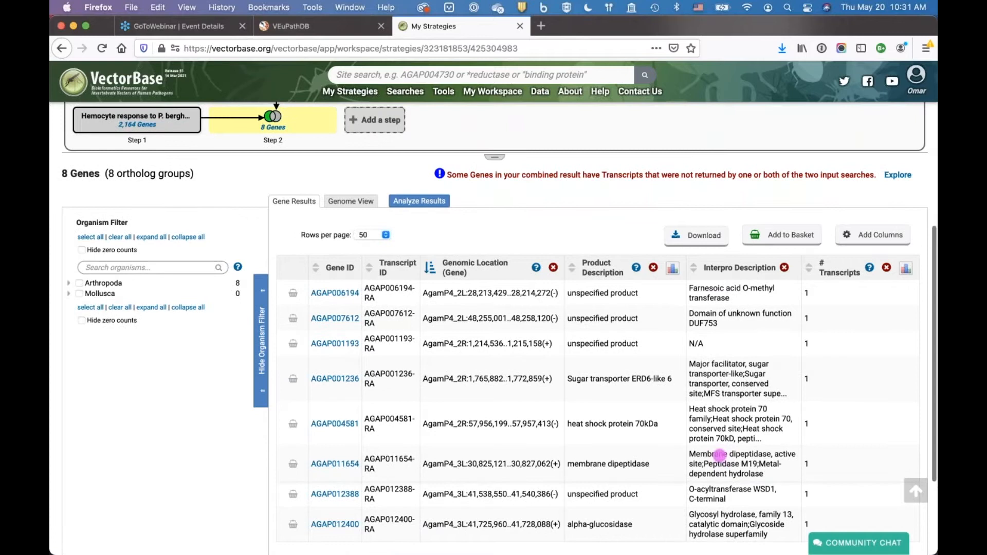
scroll(719, 454, up, 1)
scroll(720, 454, up, 5)
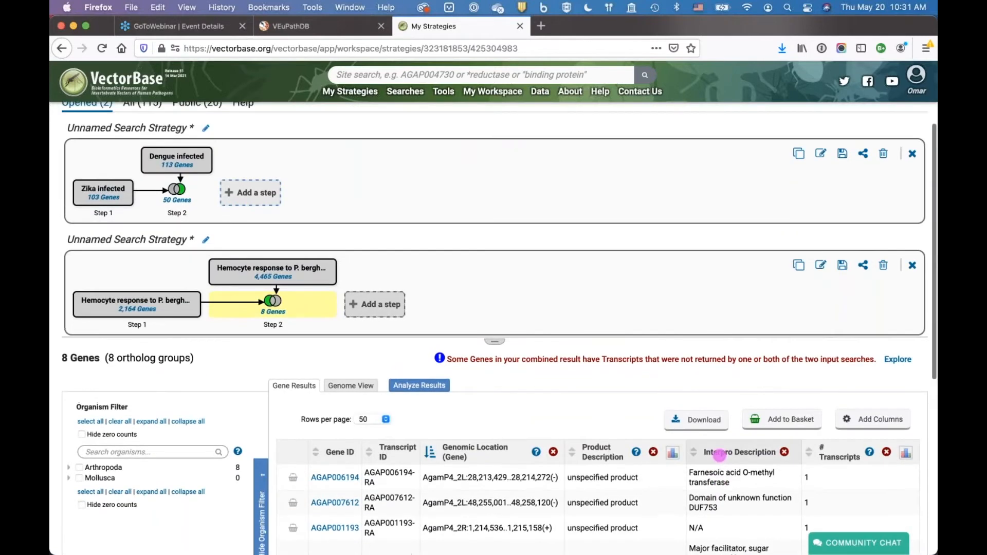
scroll(720, 455, up, 2)
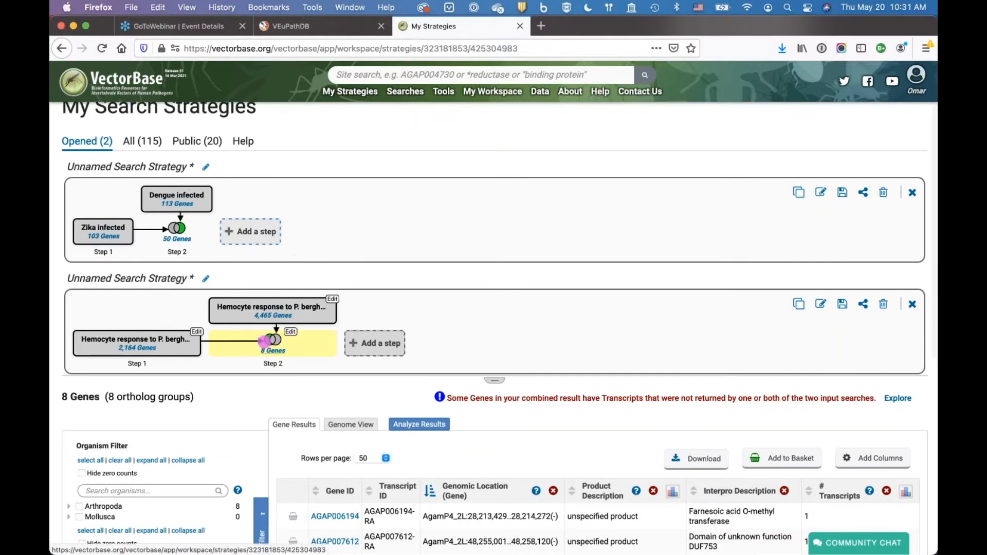
scroll(264, 340, up, 1)
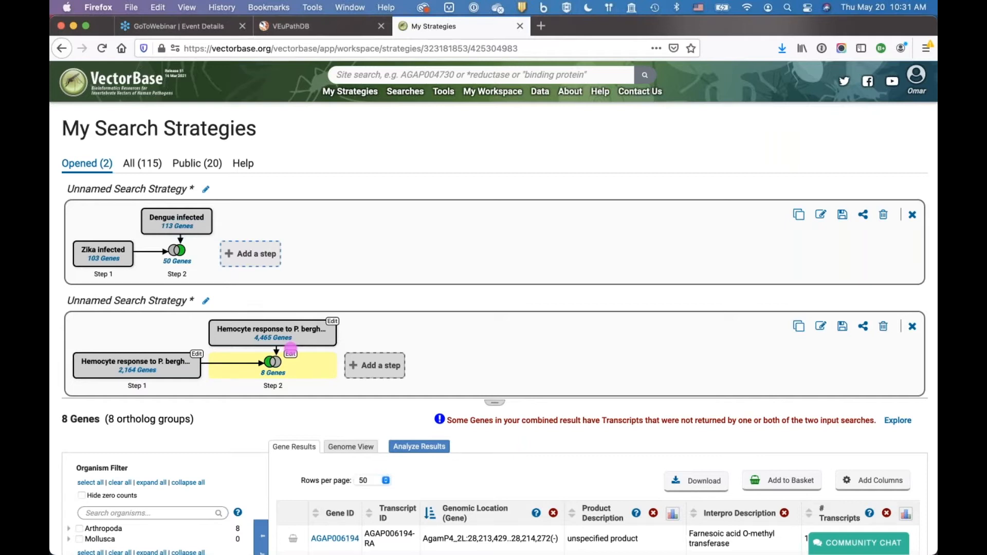
Step: Start adding a step to the Zika and Dengue strategy, filtering the new searches by "mi" and choosing Microarray Evidence
click(179, 262)
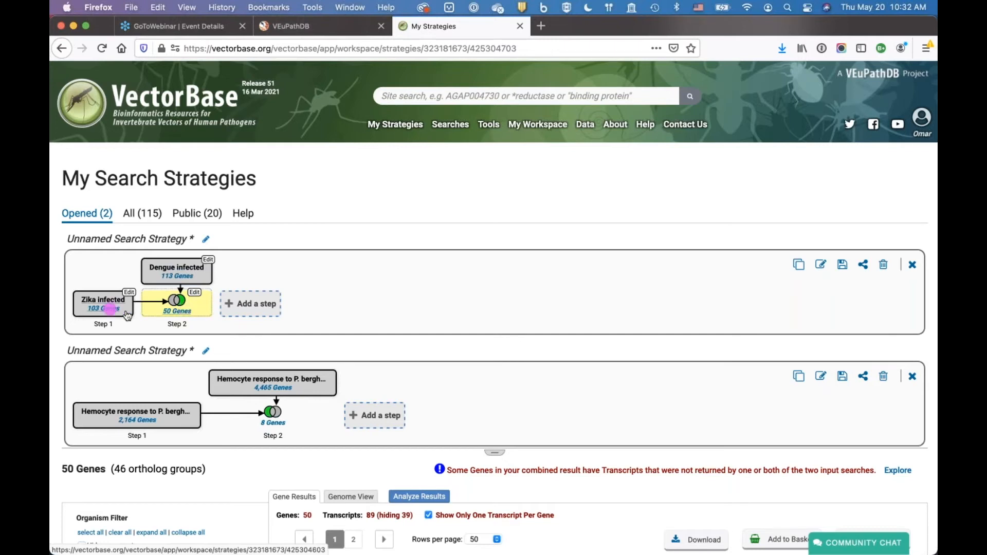
click(256, 307)
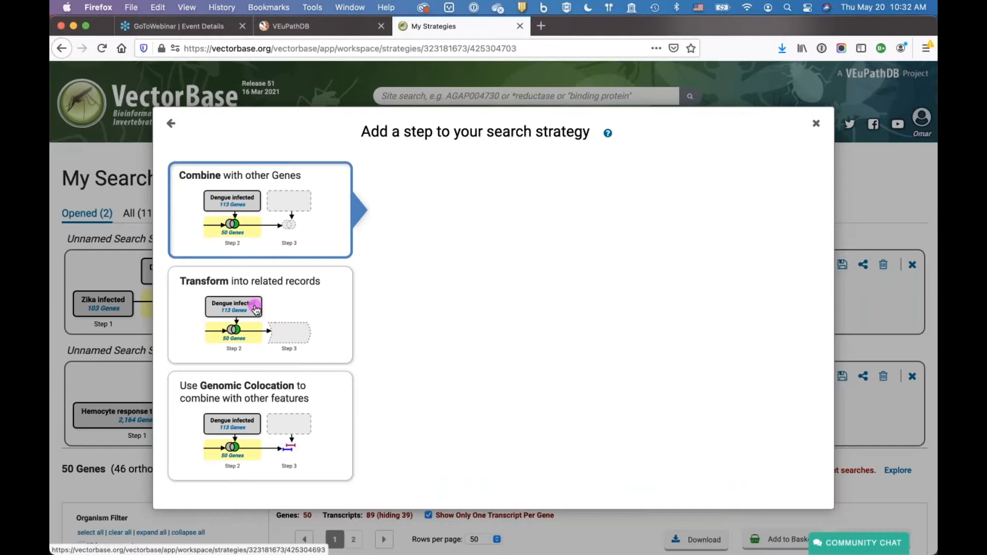
click(551, 312)
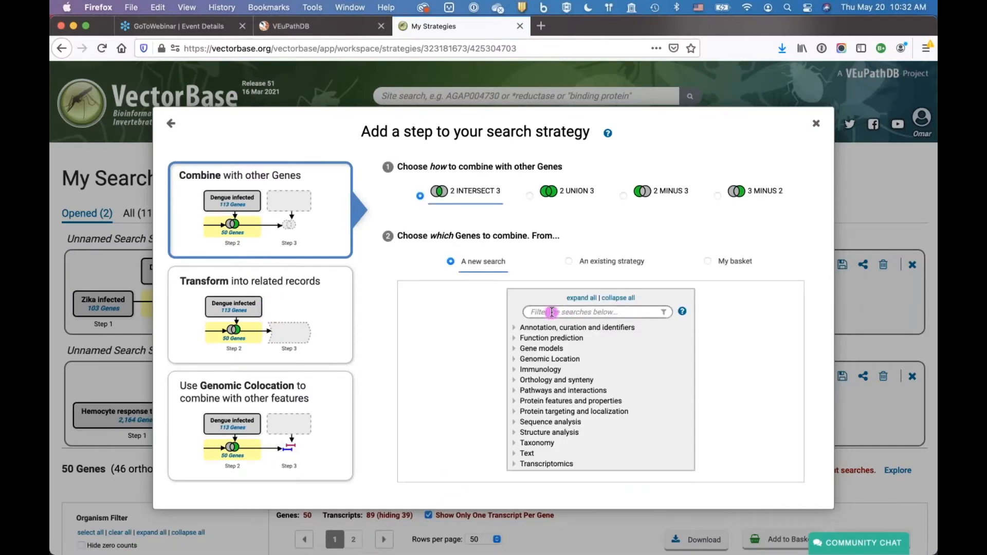
text(mi)
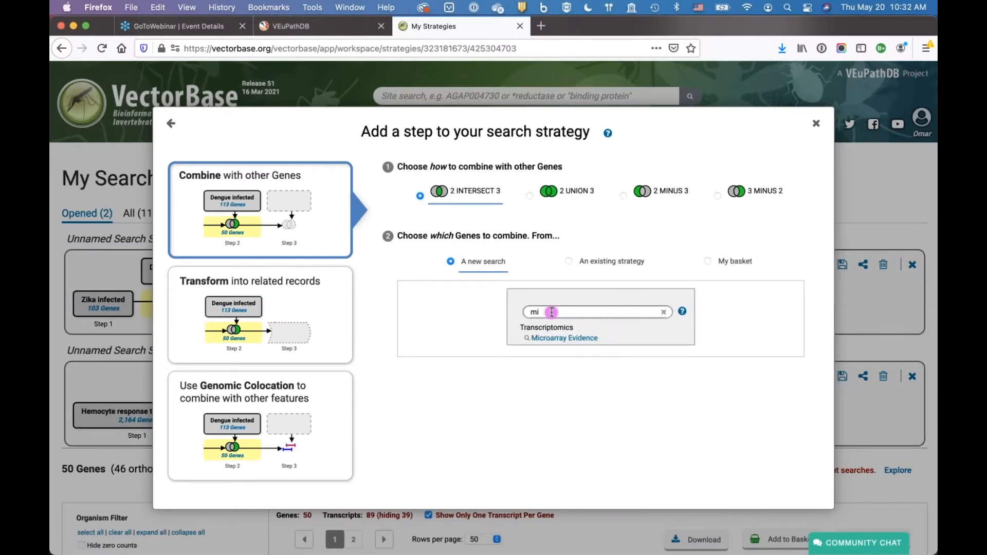
click(550, 338)
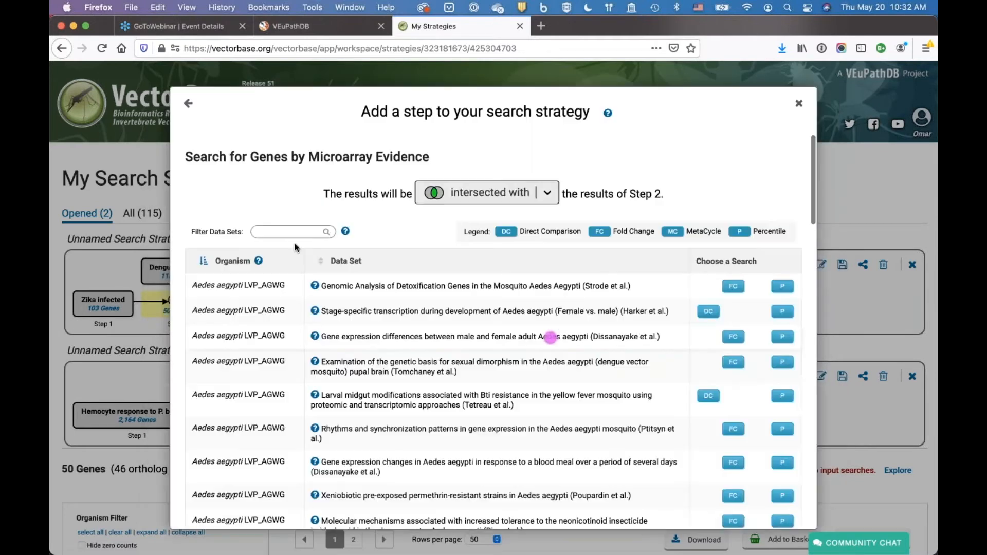
Step: Filter the data sets by "deng" and open the fold change search for the Aedes aegypti global cross-talk dengue virus infection data set
click(279, 231)
text(deng)
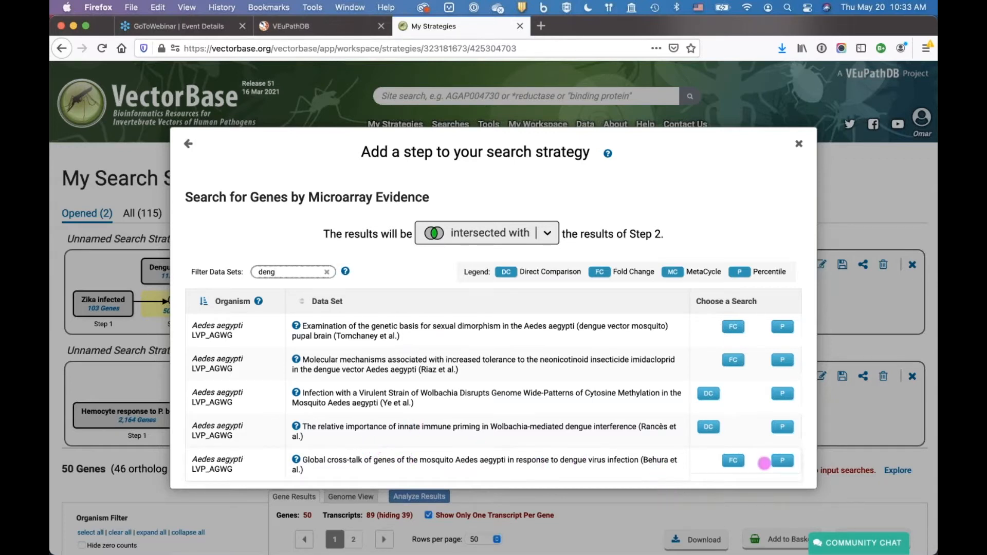
click(783, 461)
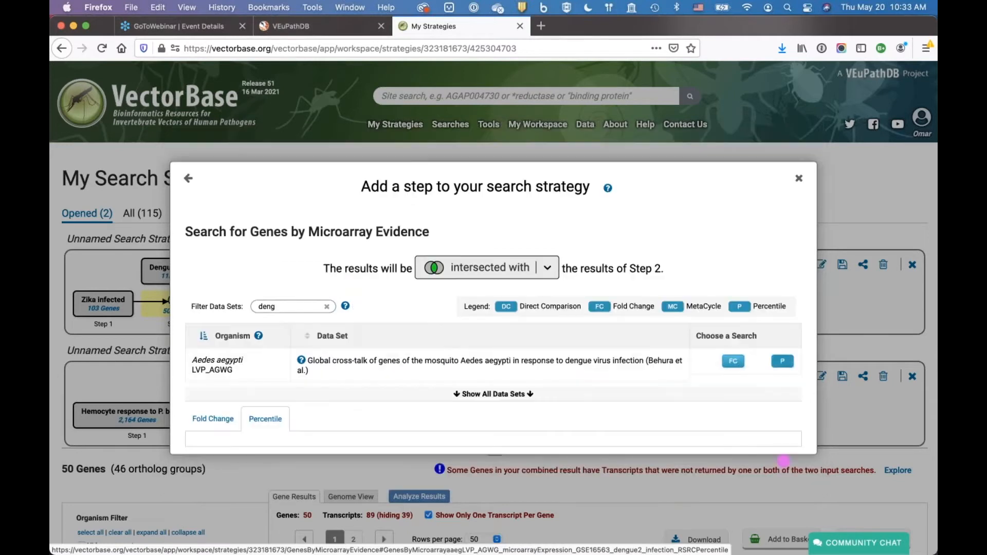
scroll(546, 425, down, 5)
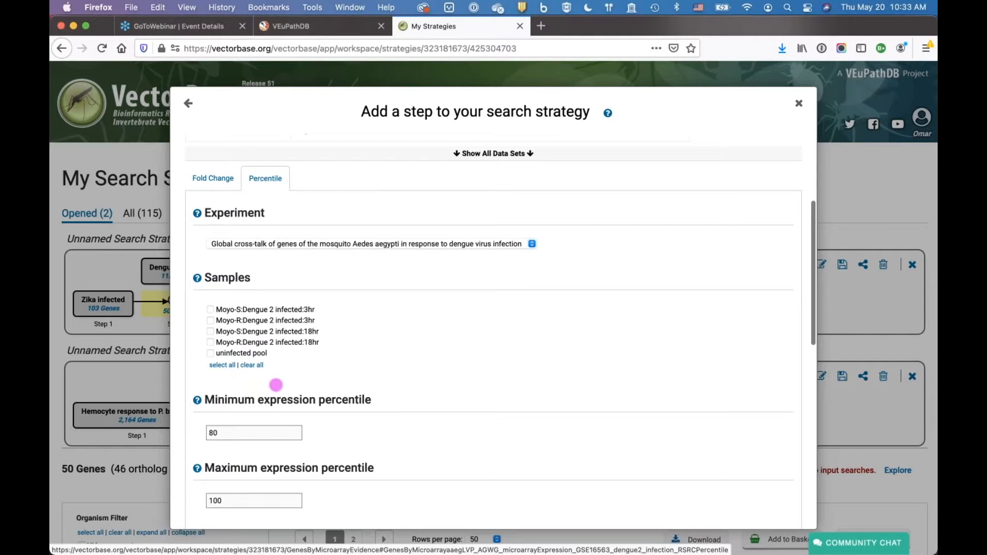
scroll(295, 409, up, 1)
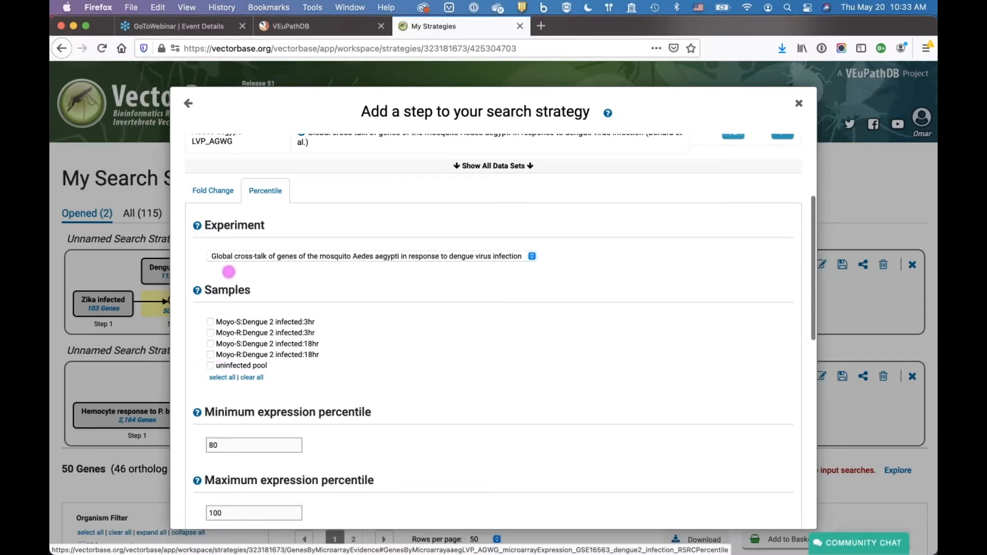
click(216, 190)
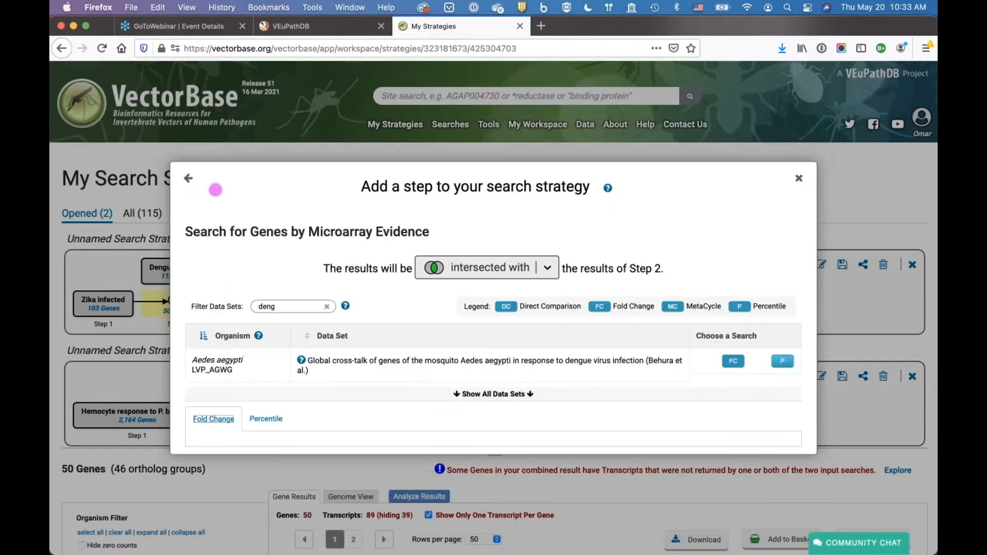
scroll(319, 385, down, 5)
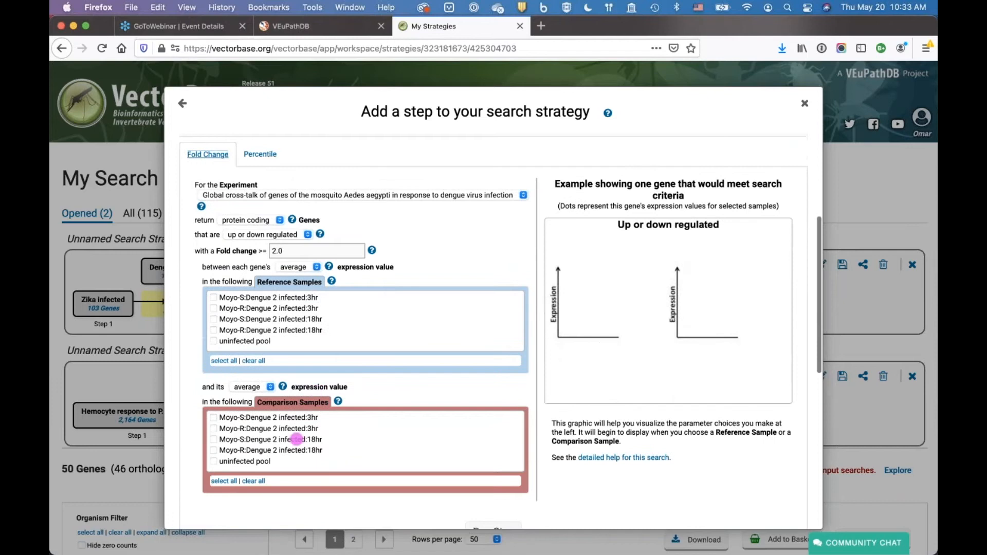
click(213, 320)
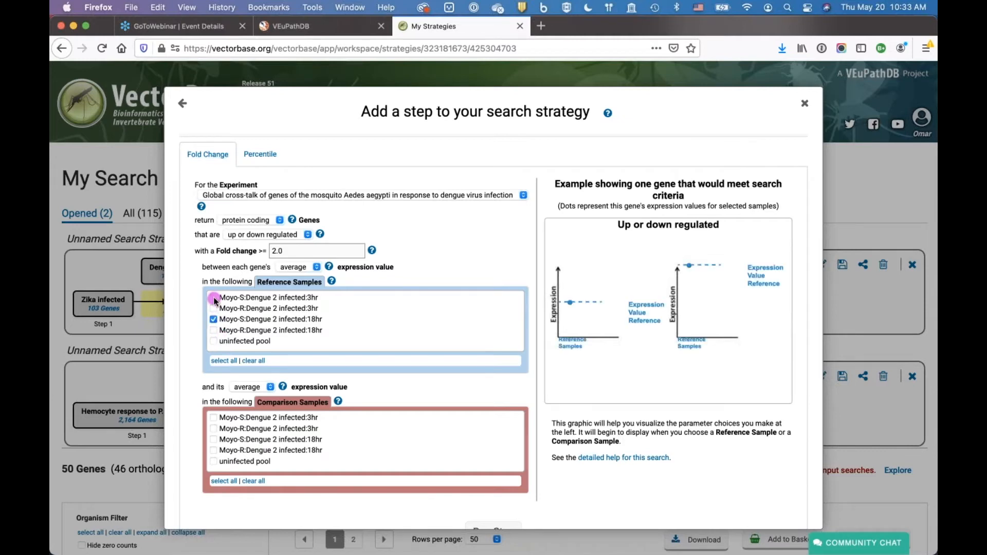
click(214, 297)
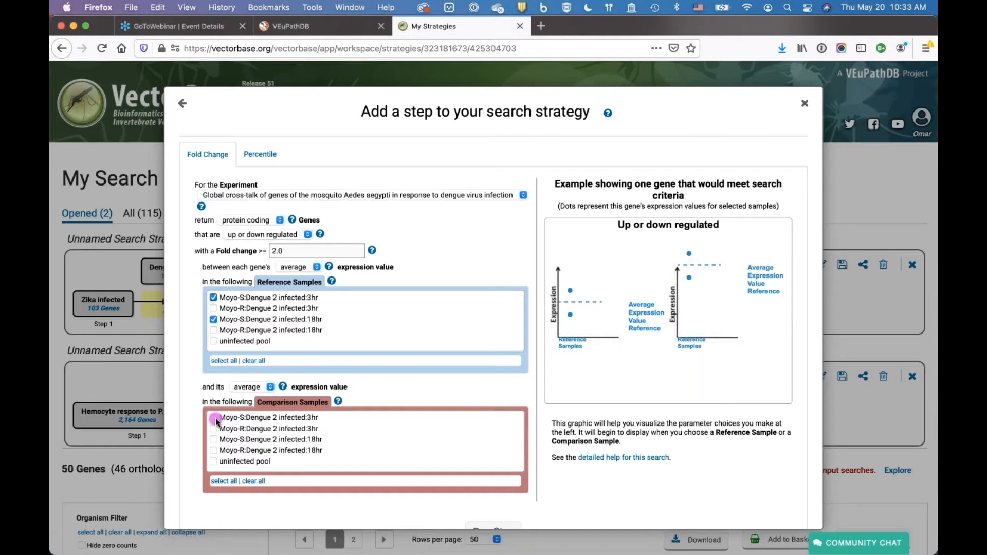
click(213, 319)
click(213, 298)
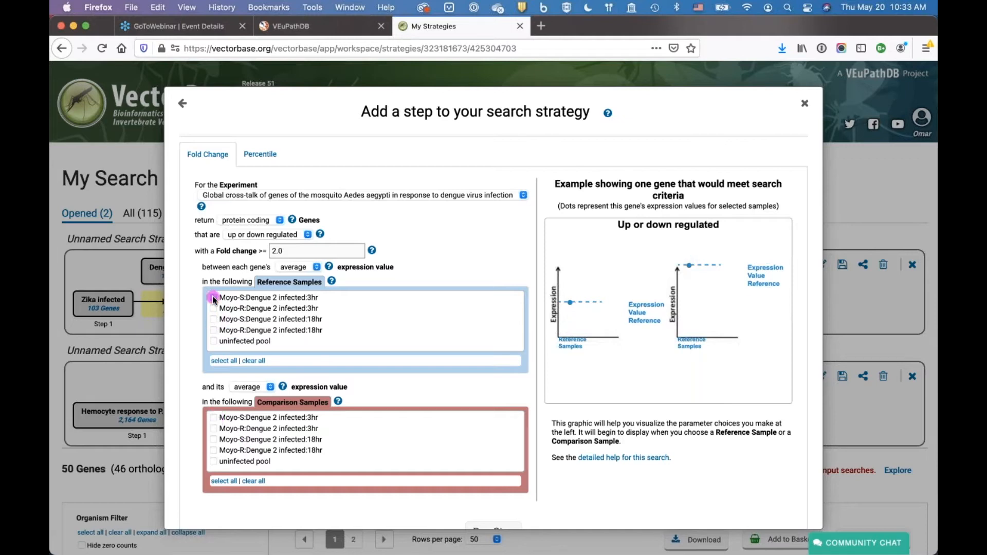
Step: Set the uninfected pool as the reference sample and Moyo-S:Dengue 2 infected at 3hr and 18hr as the comparison samples
click(214, 341)
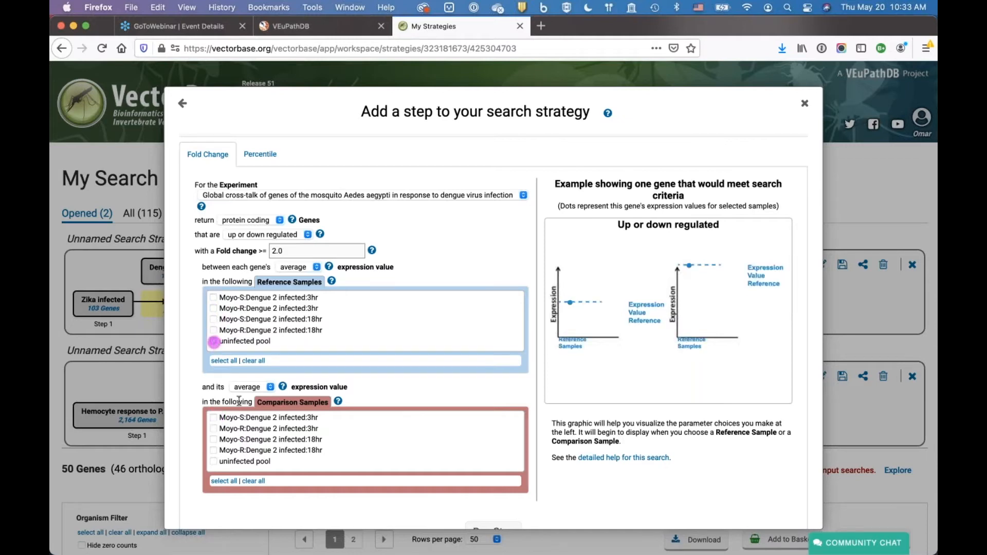
click(214, 418)
click(214, 440)
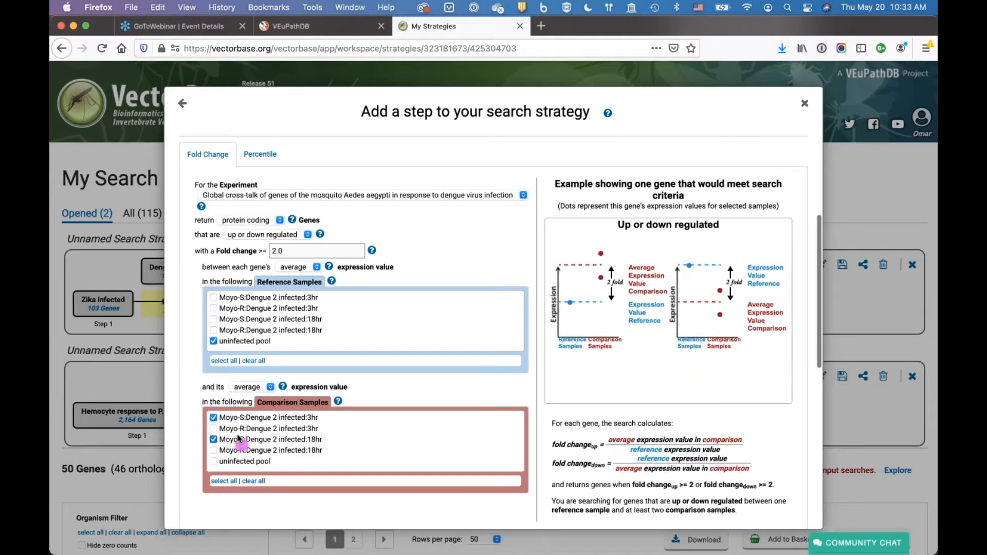
Step: Restrict the search to up-regulated genes using the average expression value of the comparison samples, and run the step
click(251, 235)
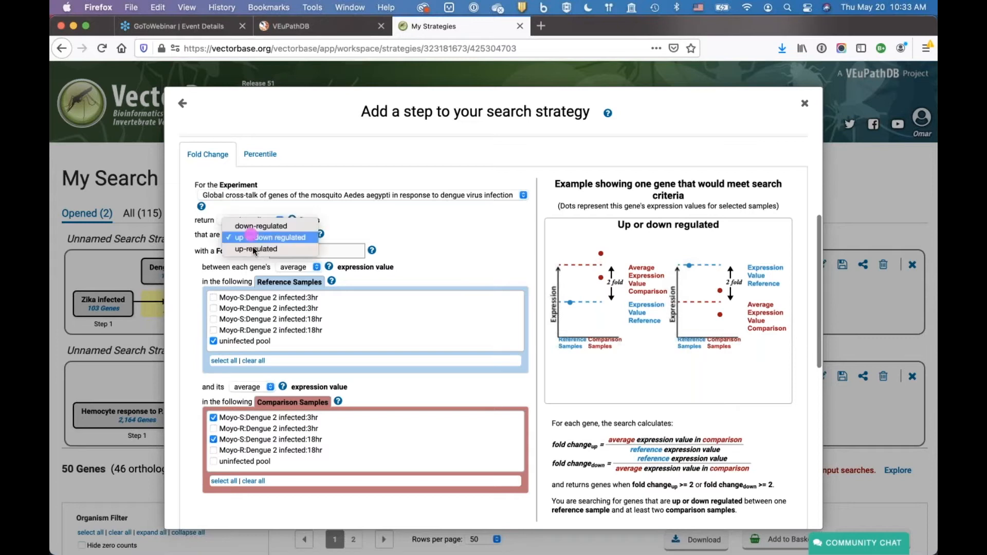
click(254, 237)
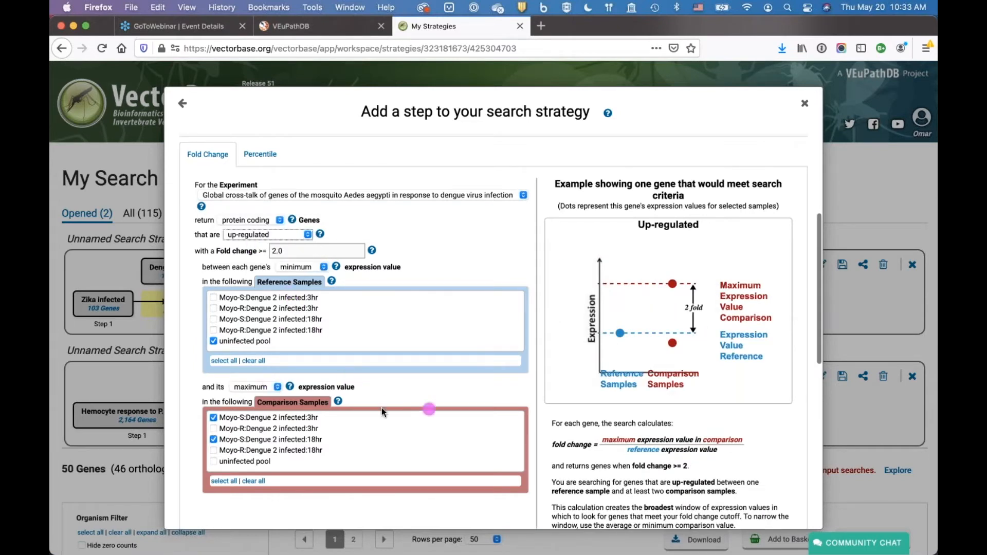
click(263, 388)
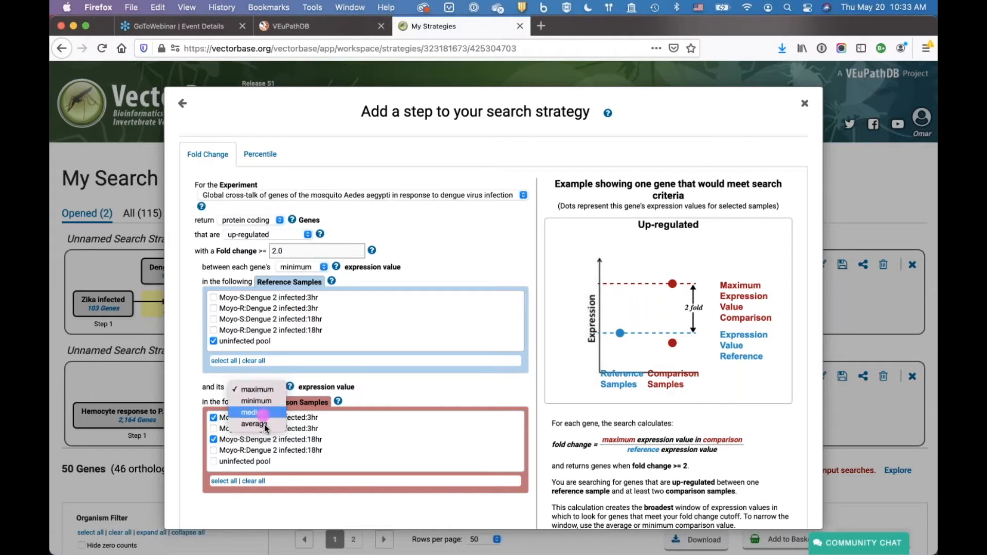
click(264, 430)
scroll(441, 434, down, 5)
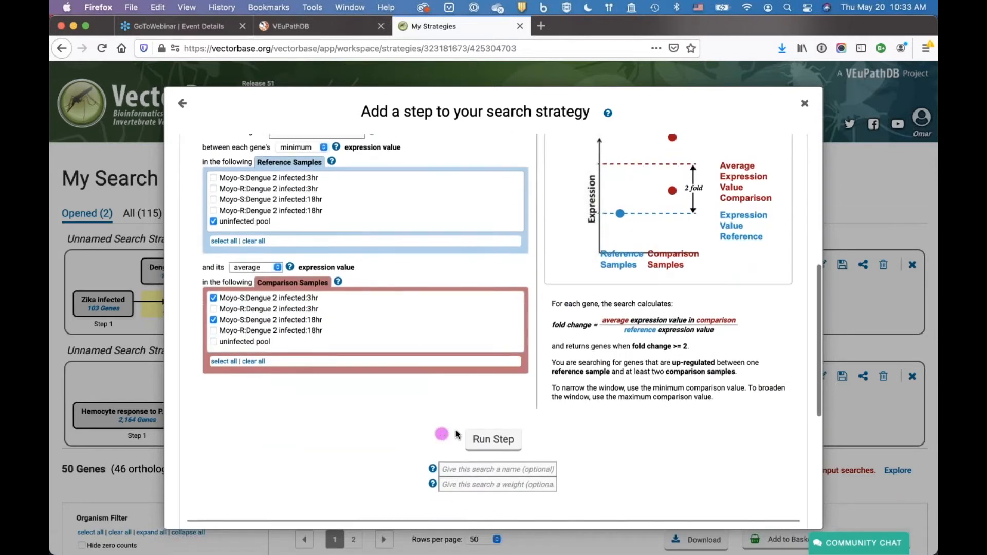
click(494, 441)
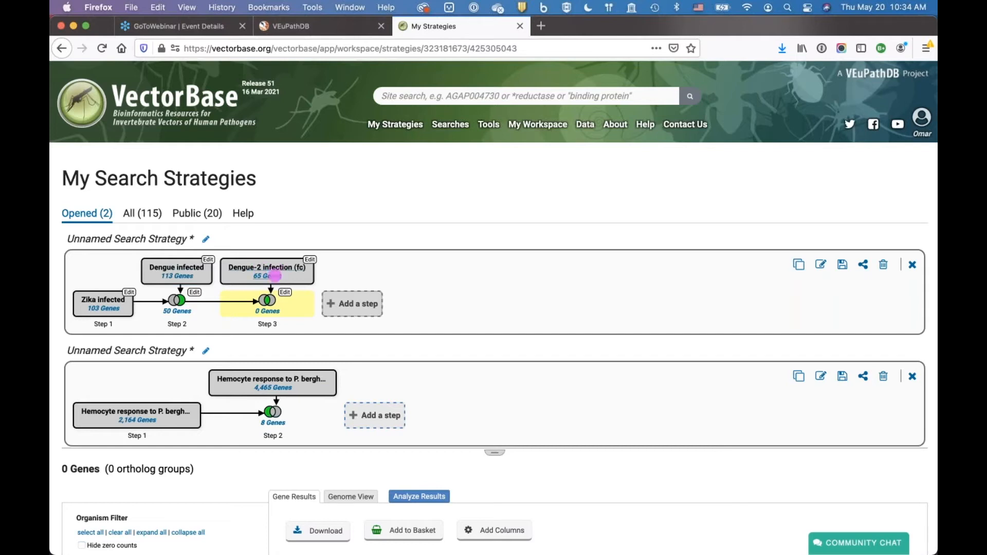
Step: Revise the Dengue-2 infection fold change step to return up or down regulated genes instead of only up-regulated ones
click(184, 315)
click(310, 261)
click(310, 261)
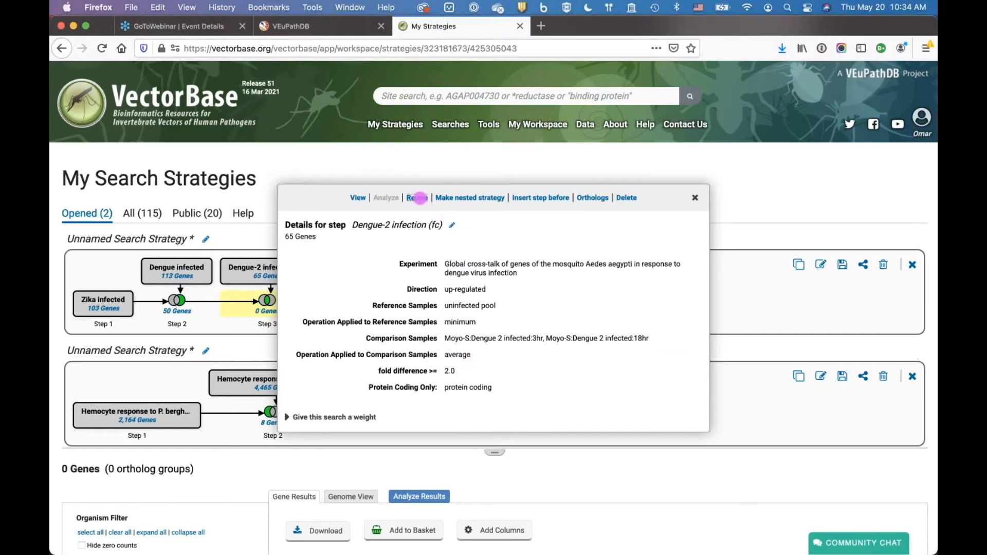
click(417, 197)
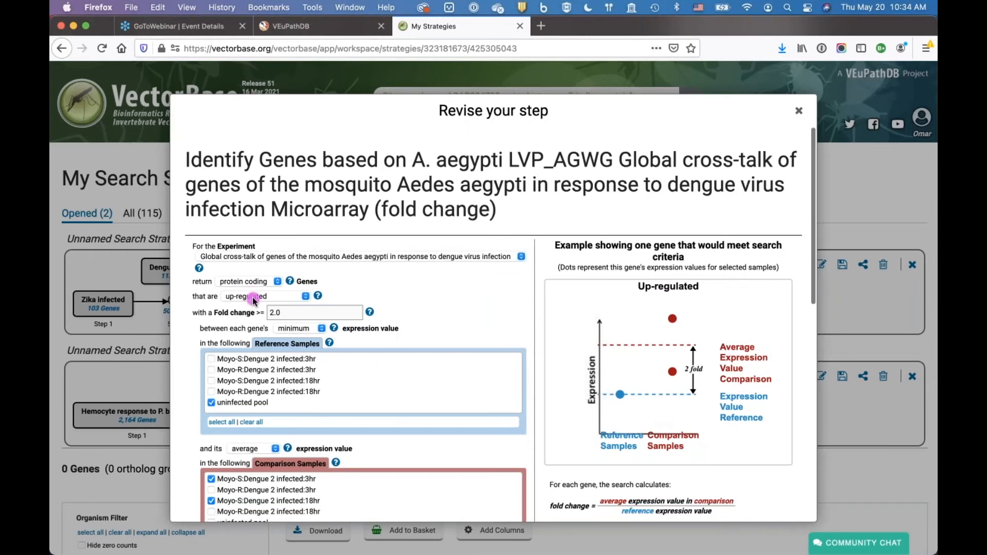
click(256, 298)
click(255, 292)
scroll(409, 433, down, 3)
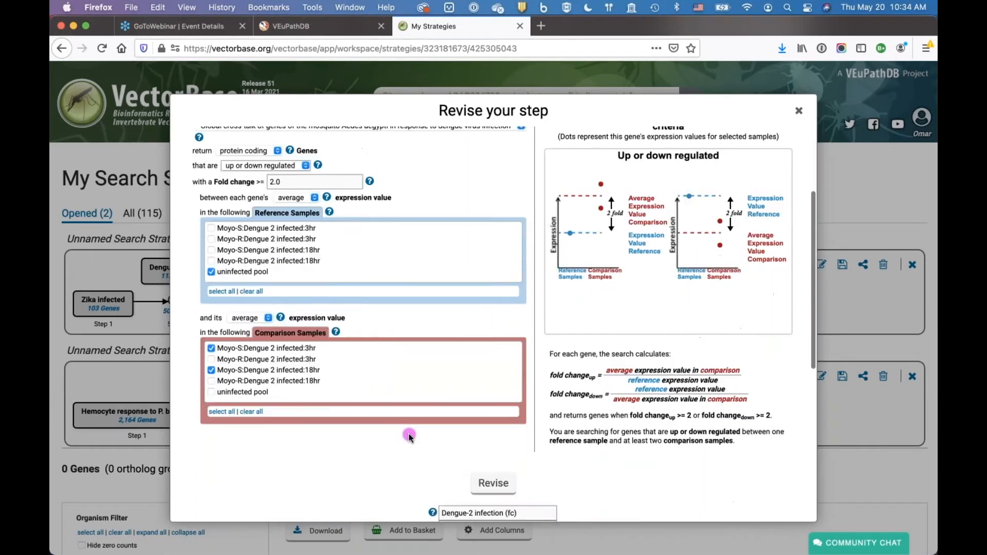
scroll(409, 433, down, 2)
click(494, 405)
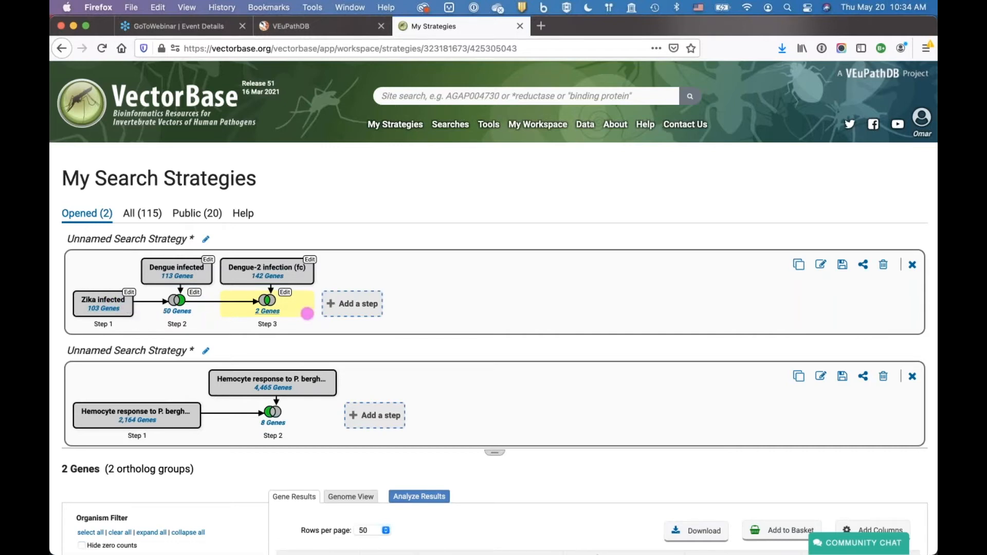
Step: Review the intersected gene results, and change the combination at step 3 to 2 UNION 3
scroll(466, 360, down, 3)
scroll(465, 361, down, 5)
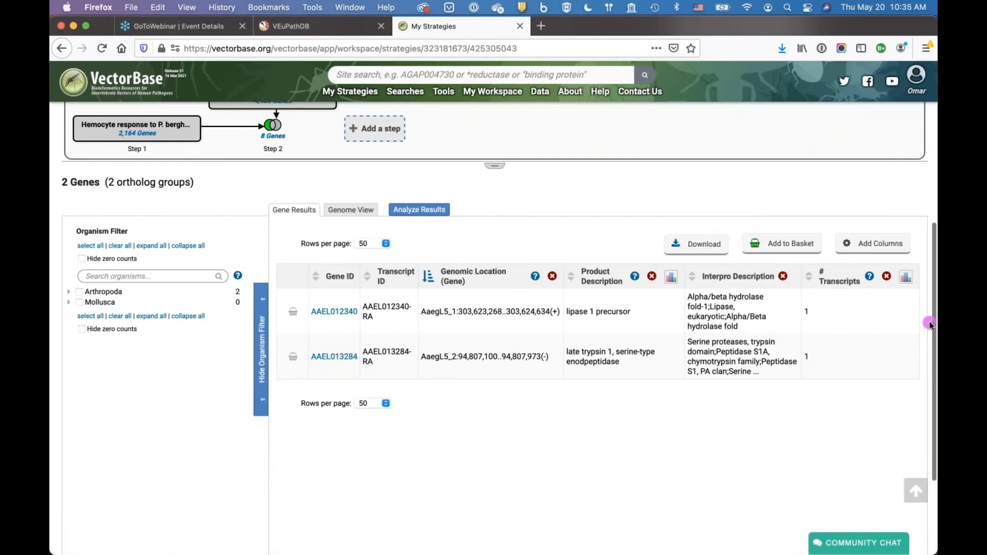
click(862, 46)
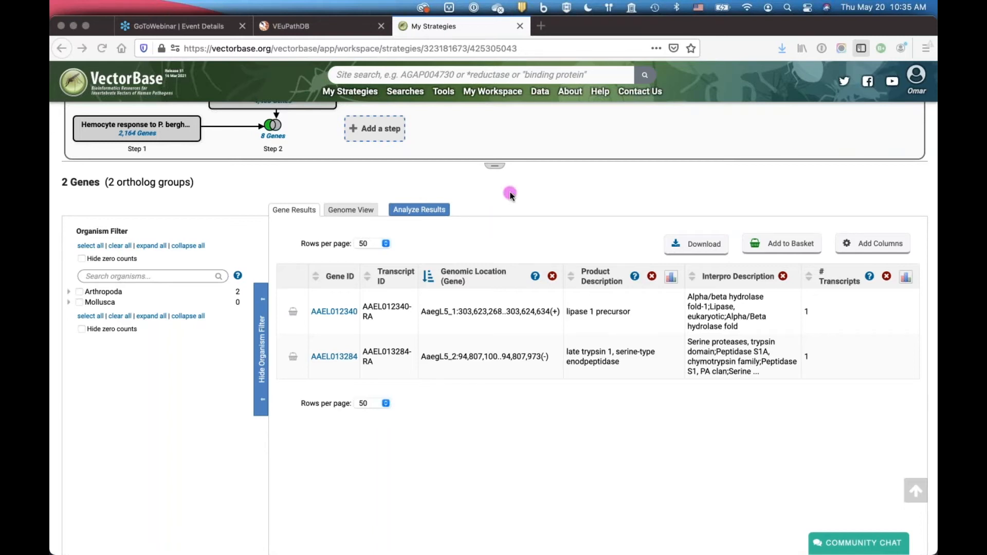
scroll(510, 195, up, 6)
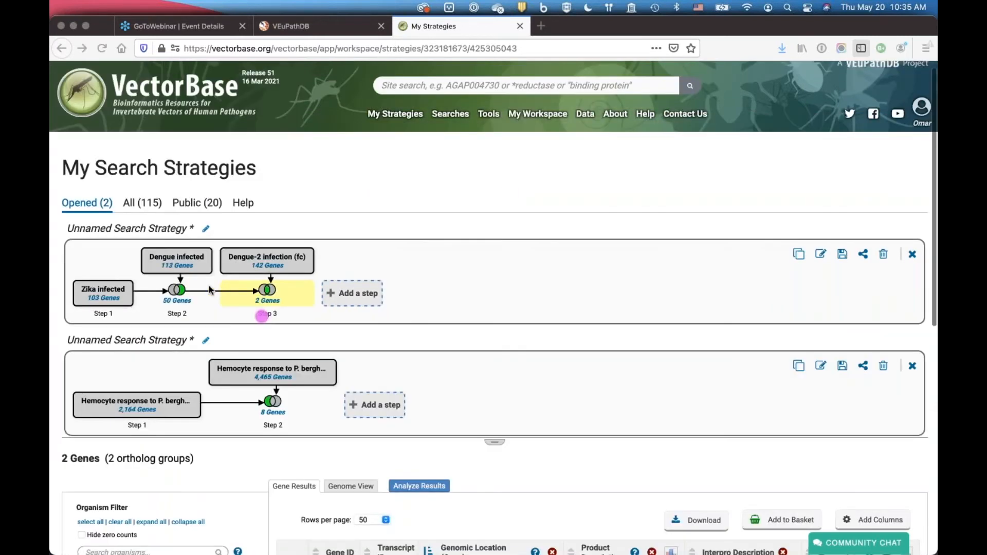
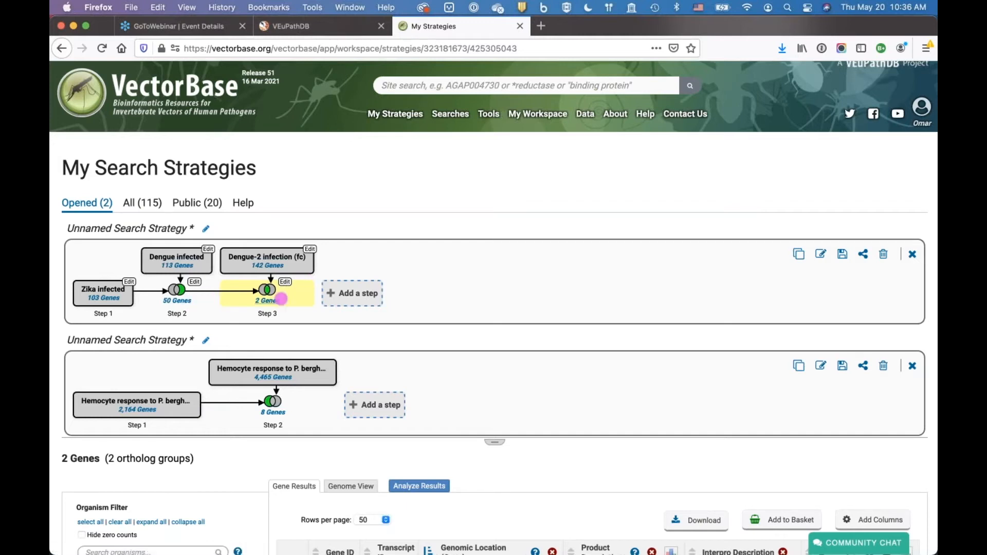
click(287, 283)
click(414, 261)
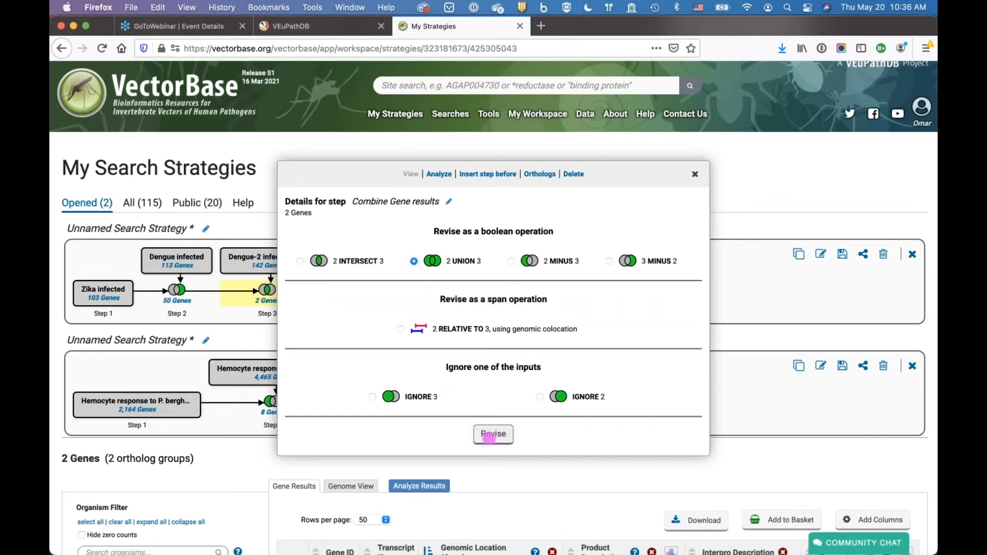
click(491, 433)
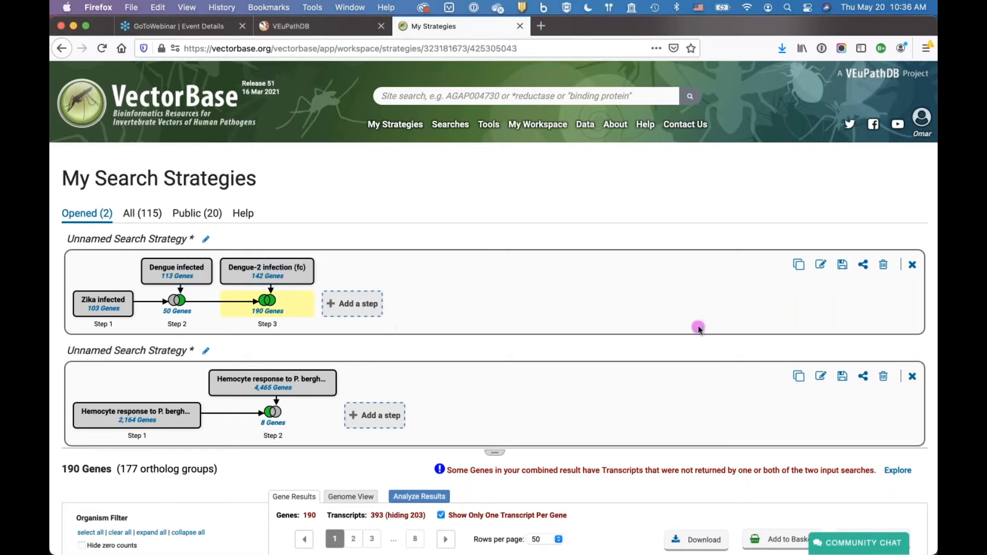
click(785, 56)
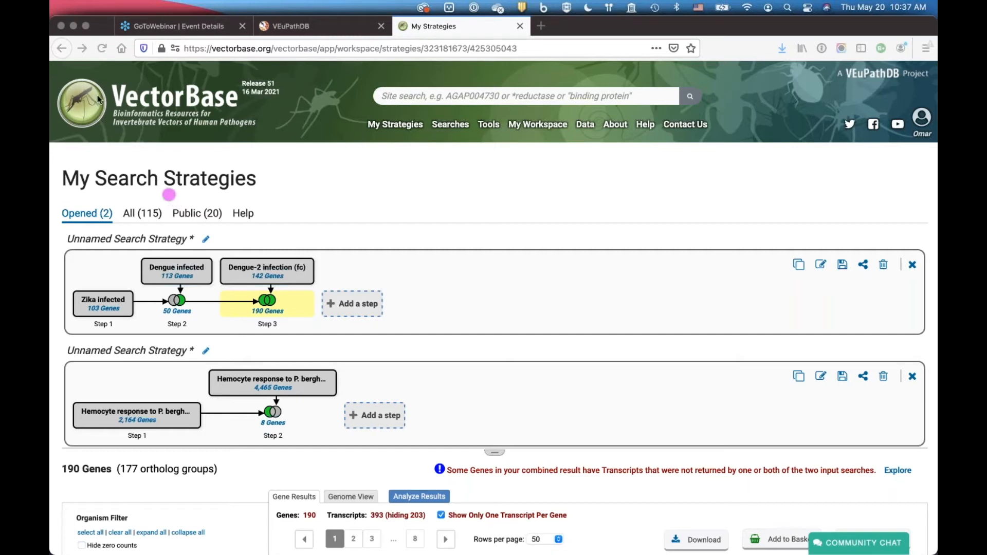
click(436, 290)
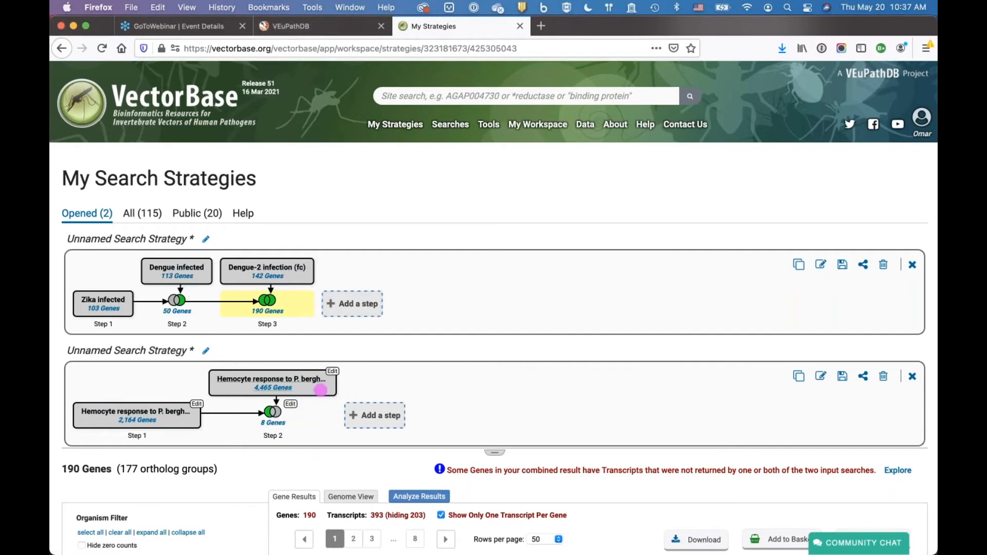
Step: Add a step intersecting step 3 with the existing unnamed hemocyte response strategy
click(354, 305)
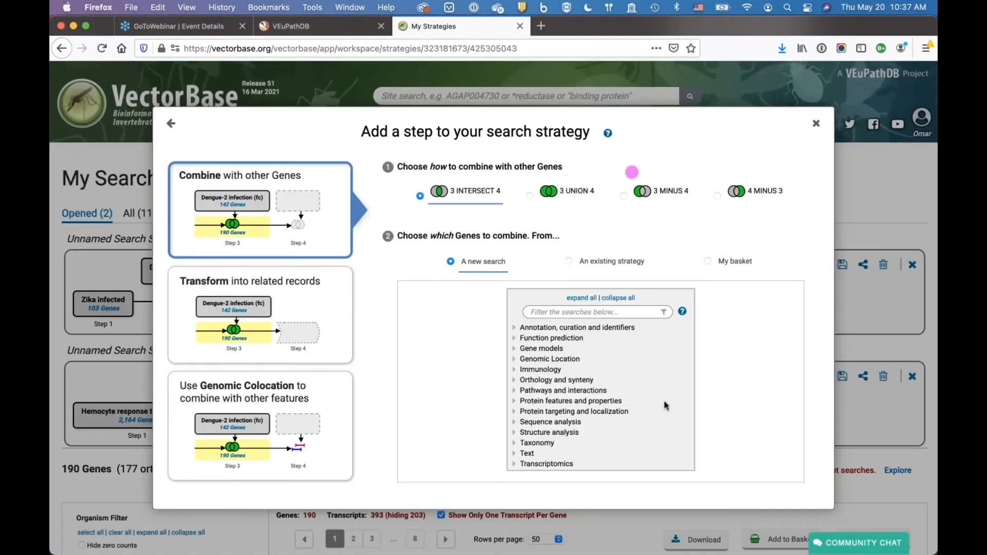
click(568, 261)
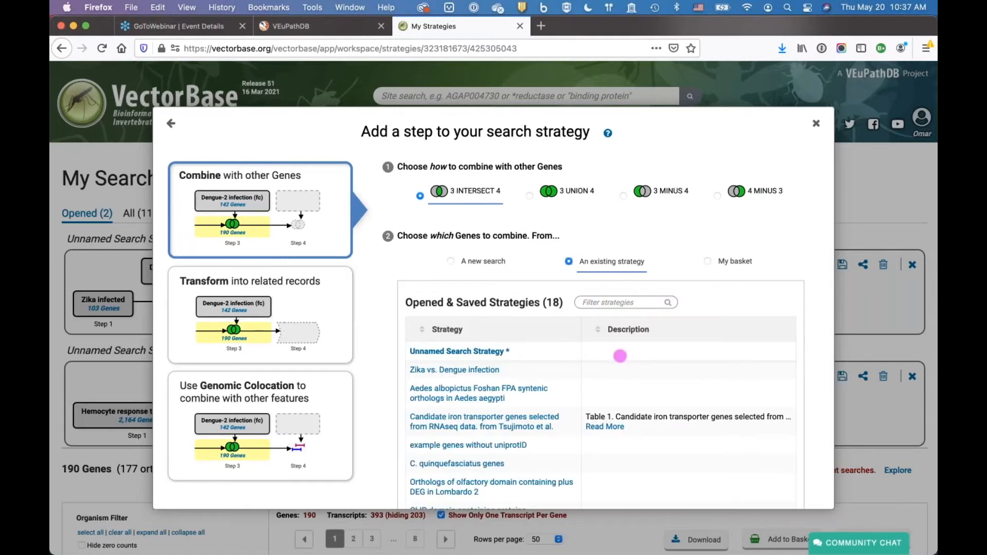
scroll(477, 431, down, 2)
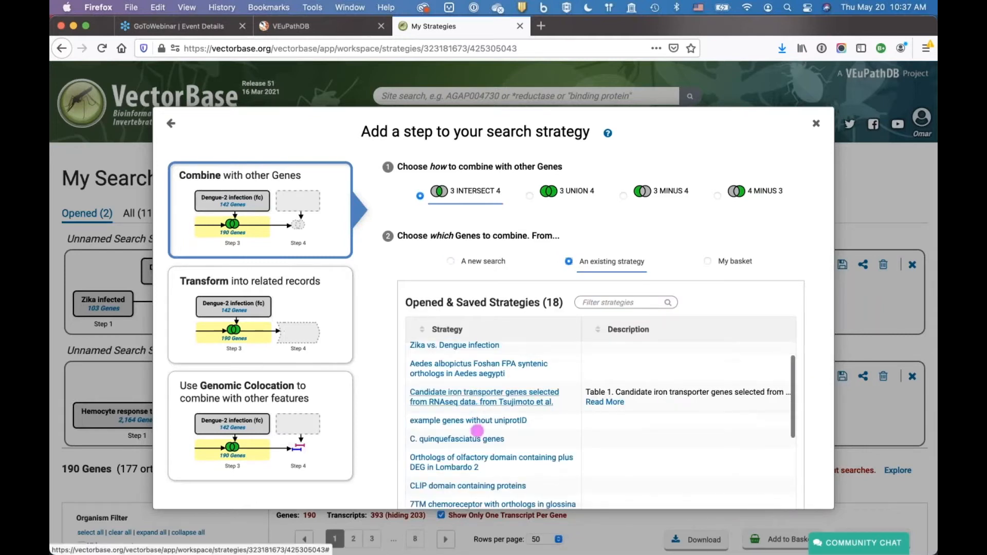
scroll(478, 432, up, 3)
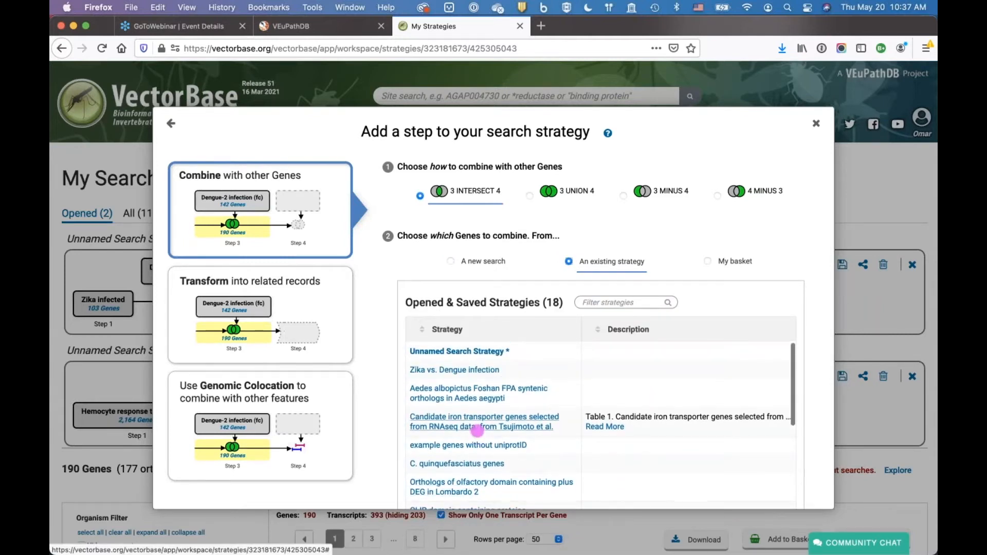
click(452, 352)
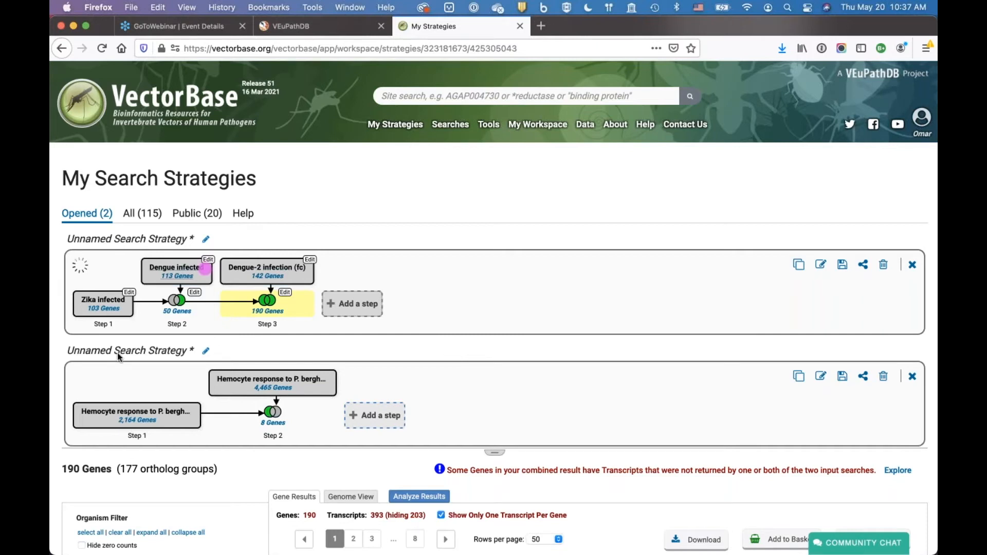
click(169, 350)
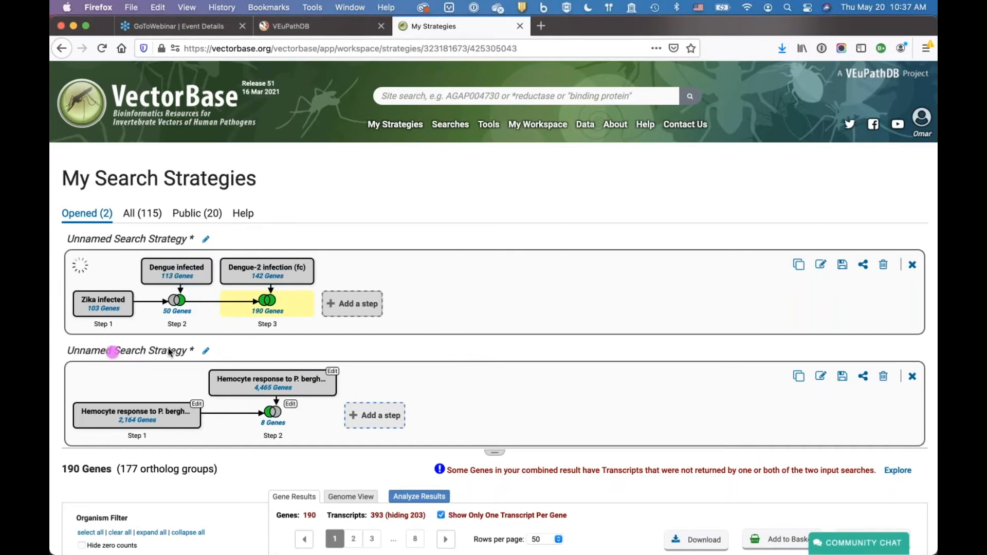
Step: Rename the Zika and Dengue strategy as "Webinar search 1" and save it under that name
click(207, 239)
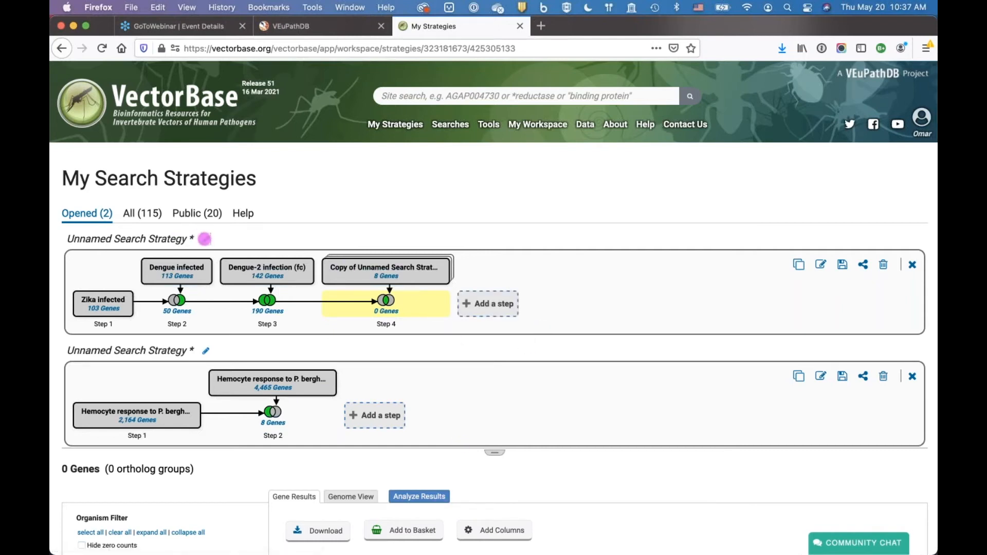
click(180, 238)
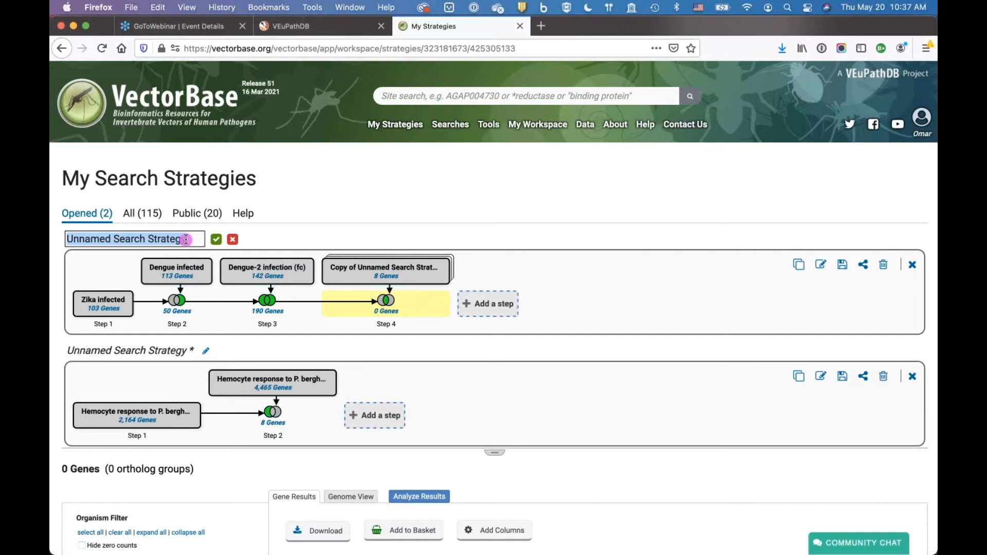
text(Webinar search 1)
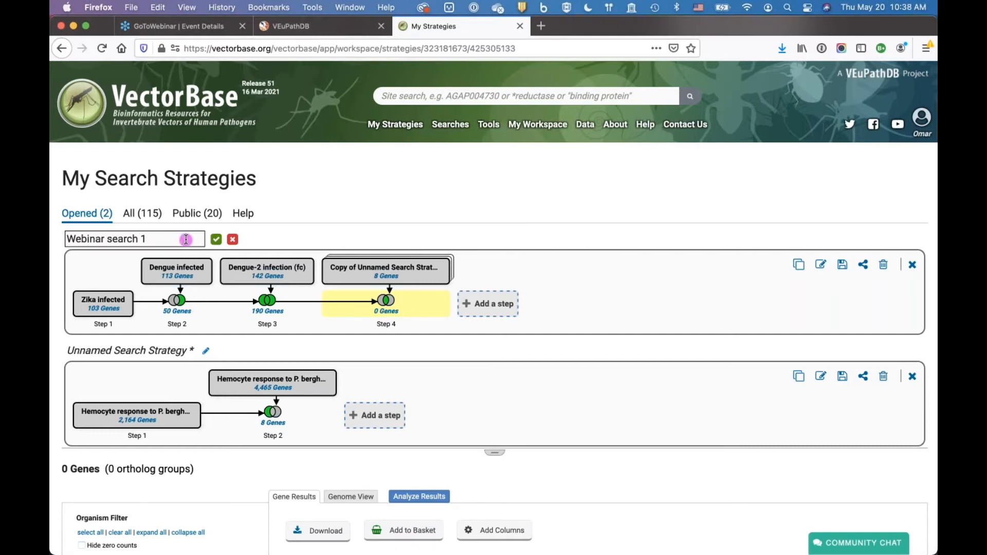
click(216, 239)
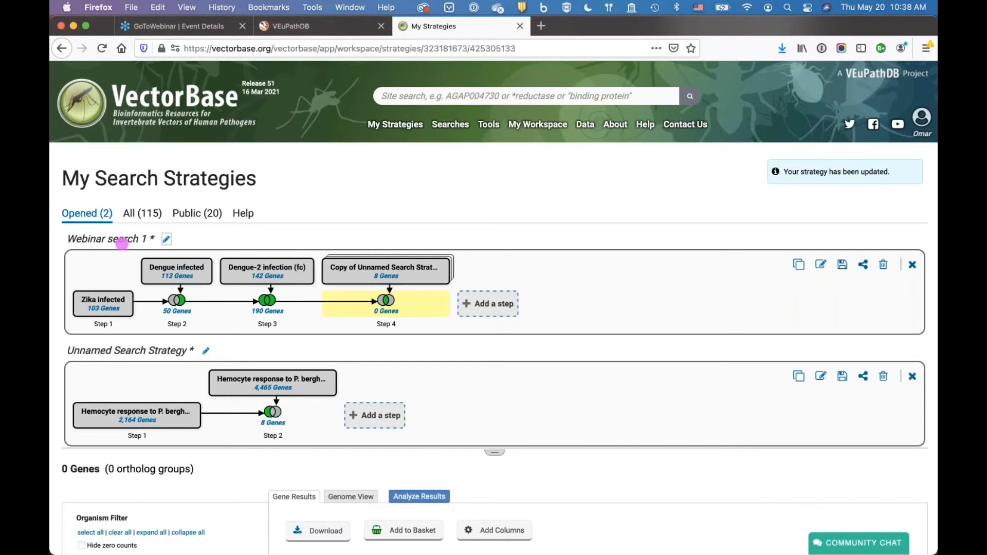
click(842, 265)
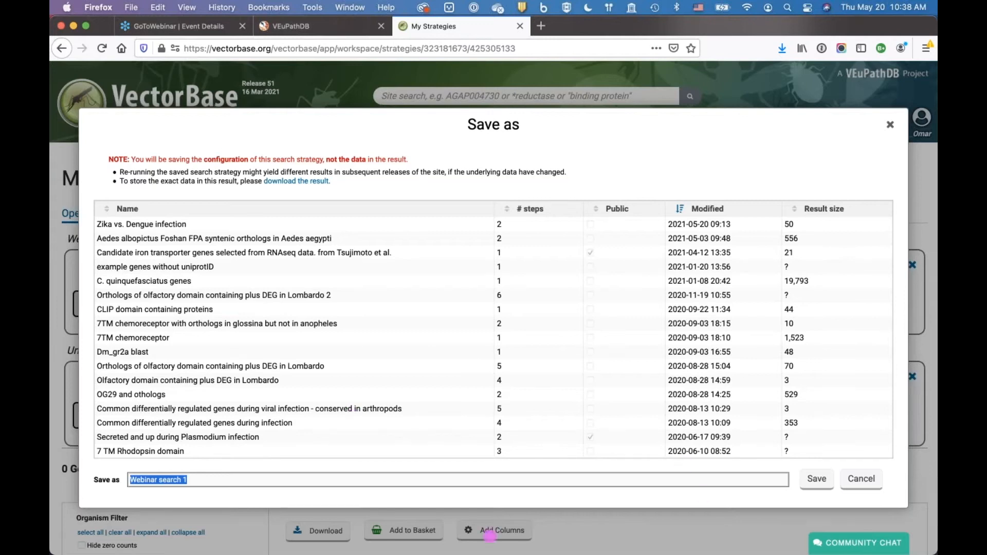
click(815, 479)
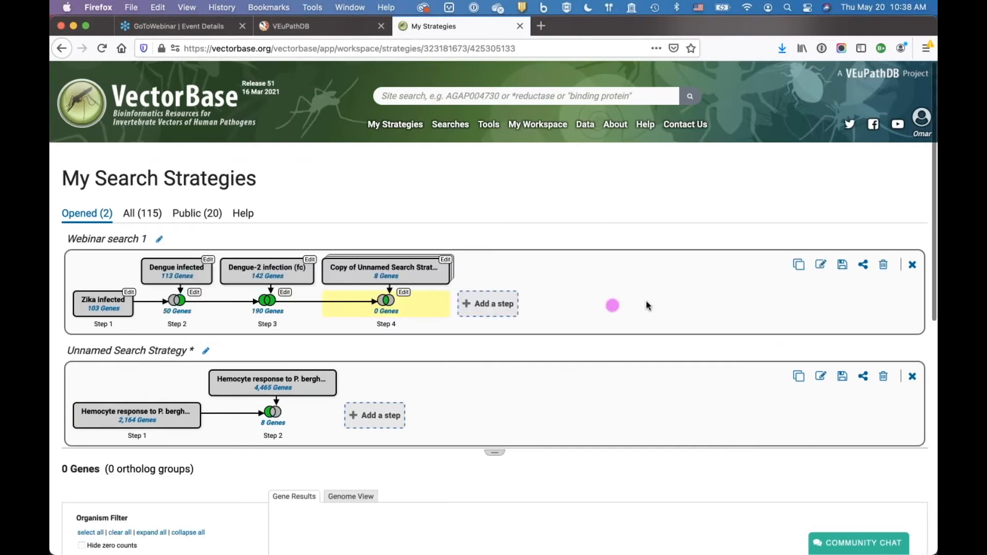
Step: View the share URL of Webinar search 1, and delete the nested hemocyte strategy from its step 4
click(865, 265)
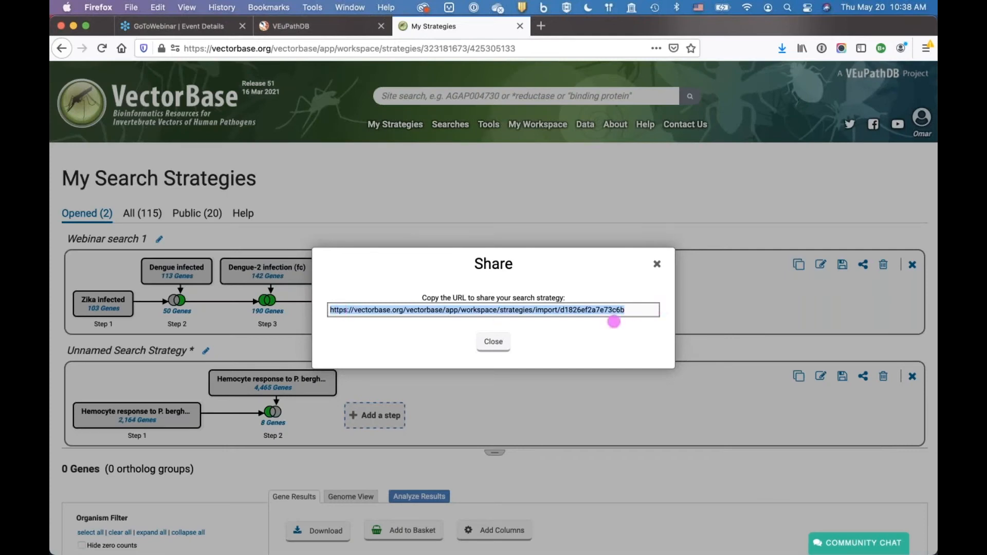
click(656, 264)
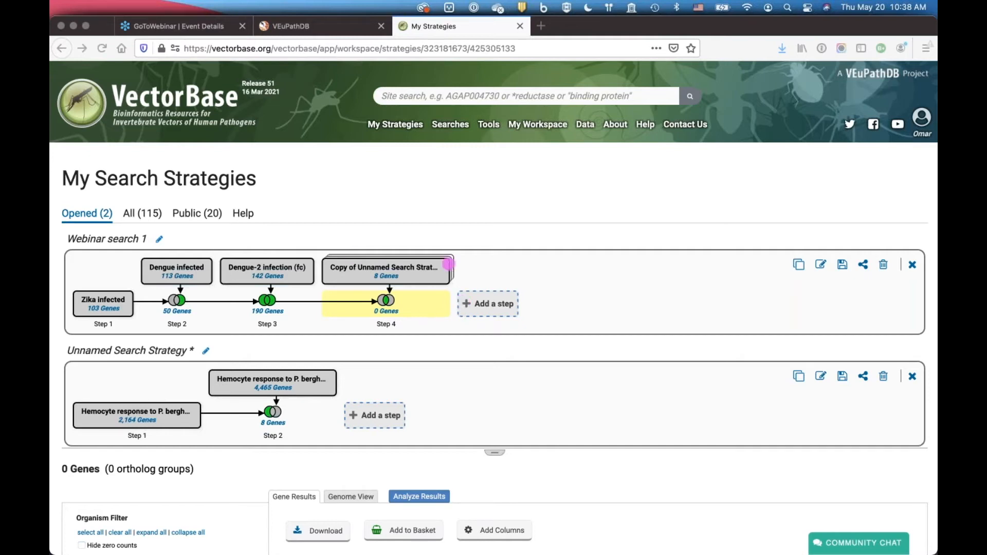
click(448, 264)
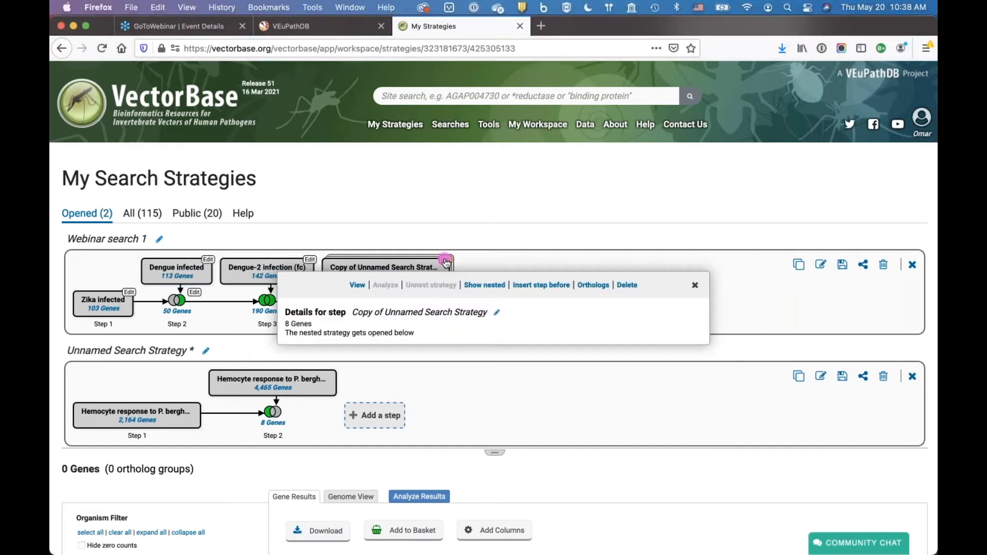
click(626, 284)
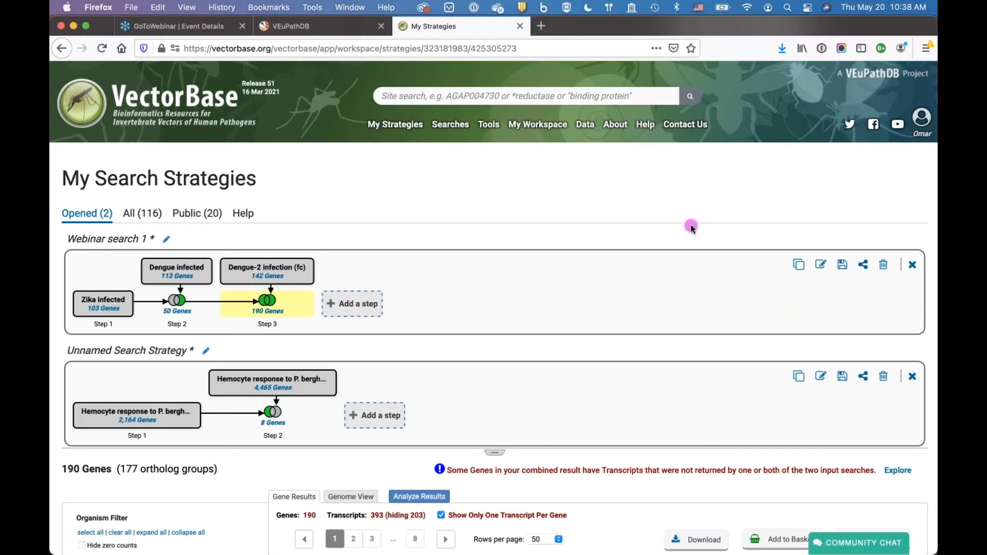
Step: Switch to the Data Sets page filtered by RNASeq, and check the filter's selected field and how many data sets match
key(super+Tab)
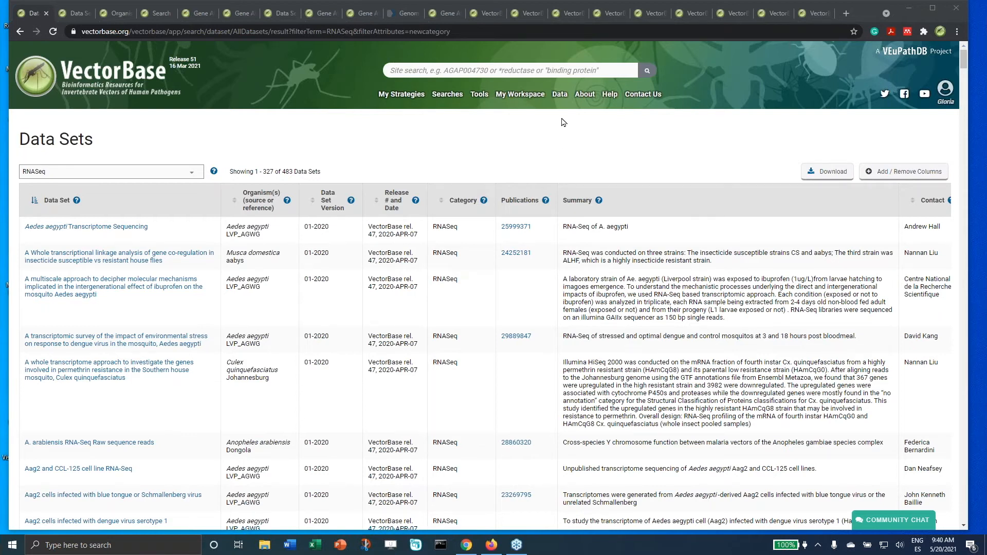
mouse_move(560, 101)
click(192, 176)
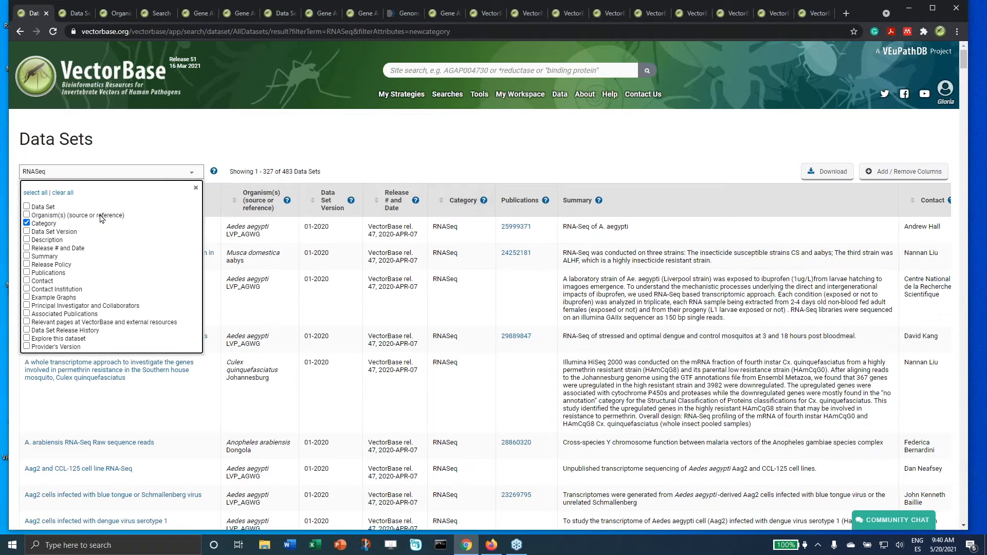
click(62, 171)
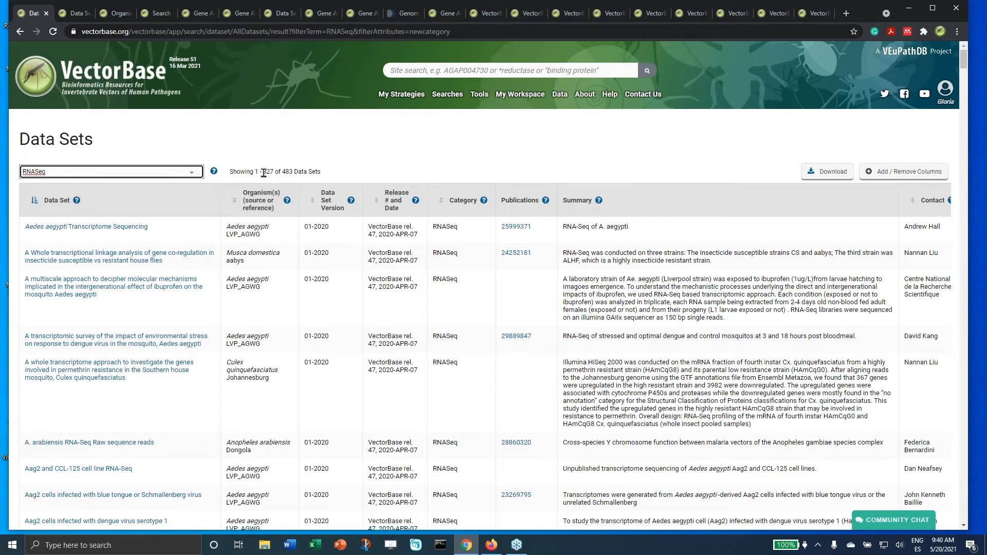
drag(263, 174, 276, 172)
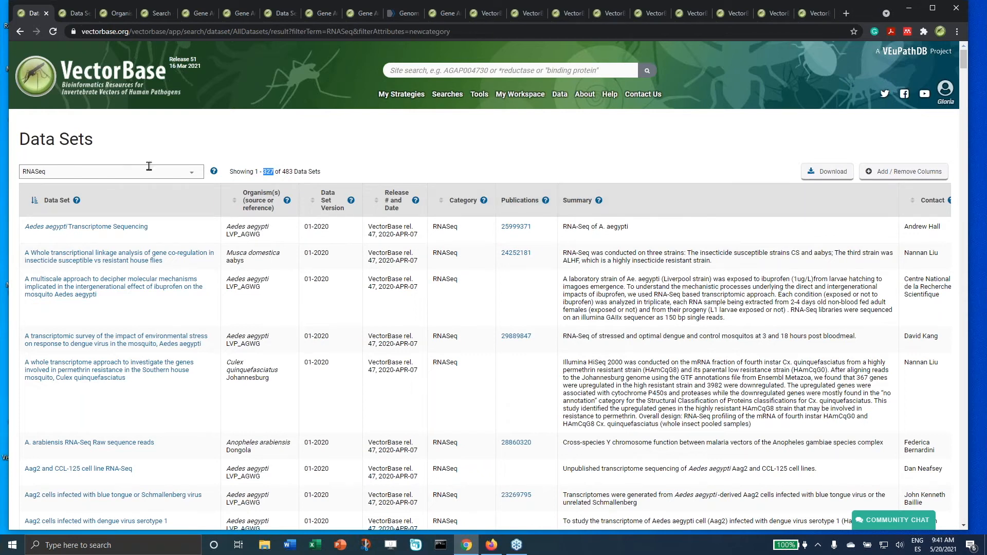
Step: Examine the Data Sets page filtered by Microarray, including which field the filter searches
click(72, 11)
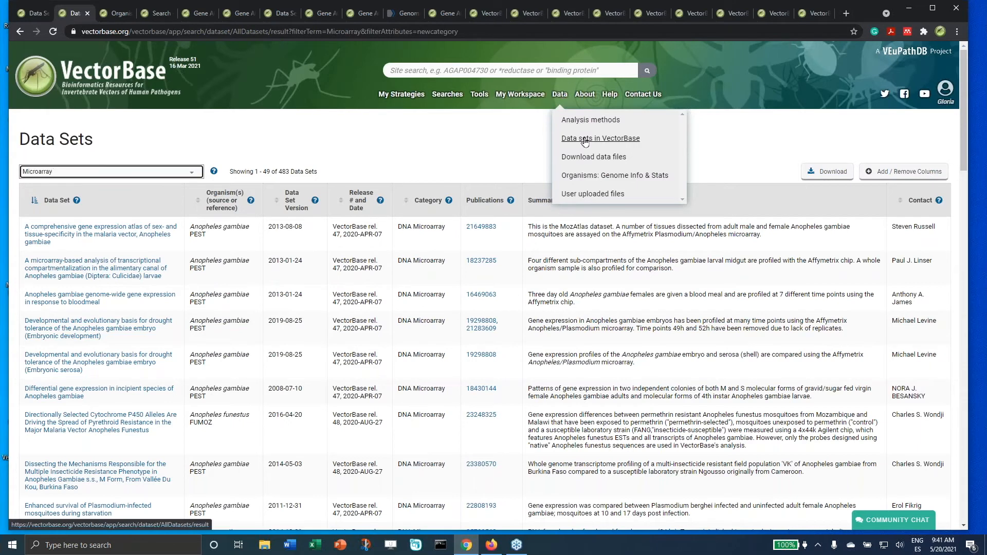
click(192, 172)
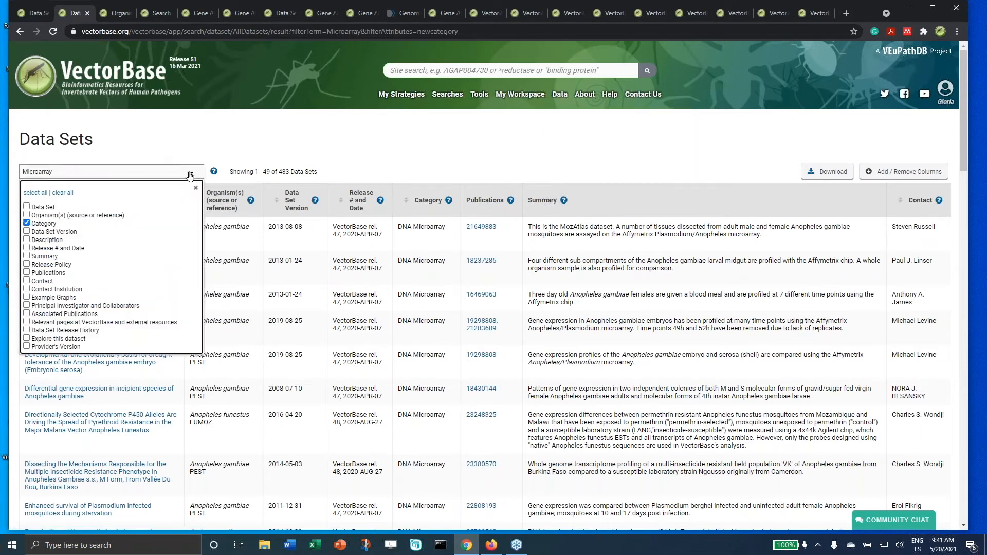
click(81, 174)
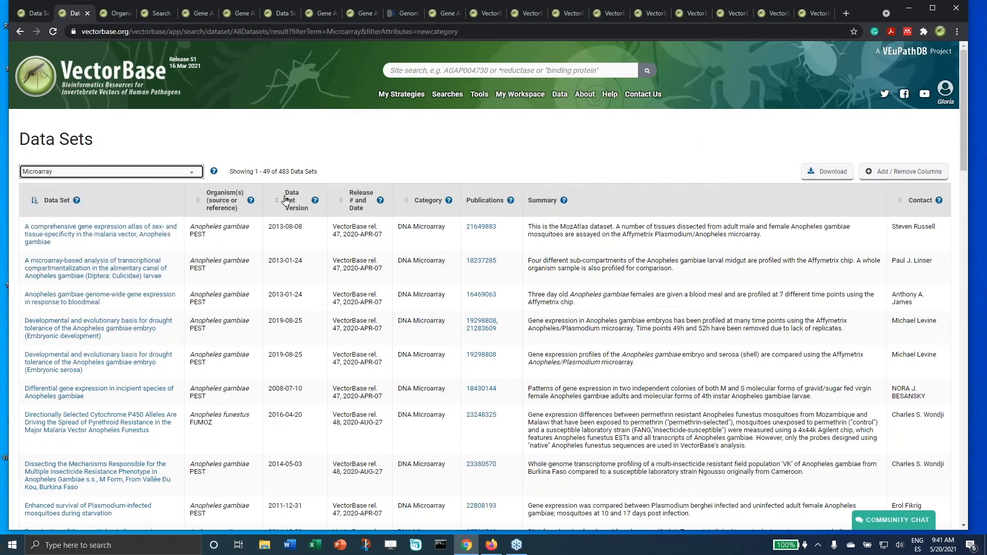
Step: Check how many Microarray data sets match, and switch to the Organisms: Genome Info and Stats page
click(262, 173)
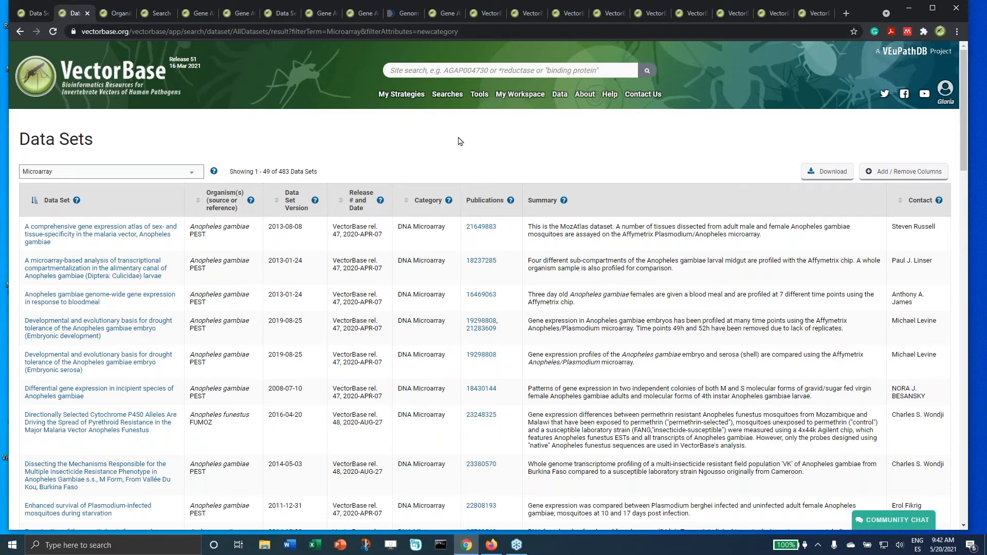
mouse_move(560, 103)
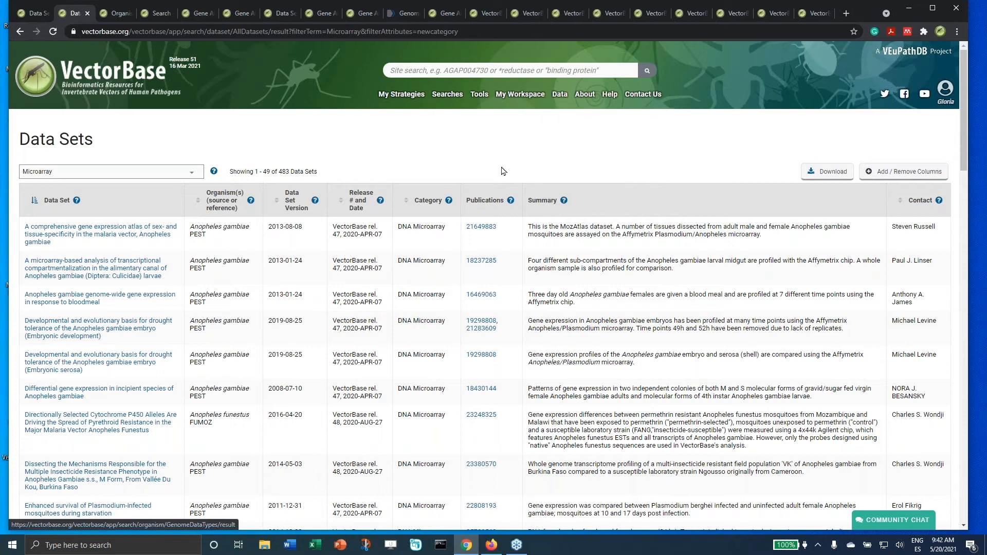
click(121, 14)
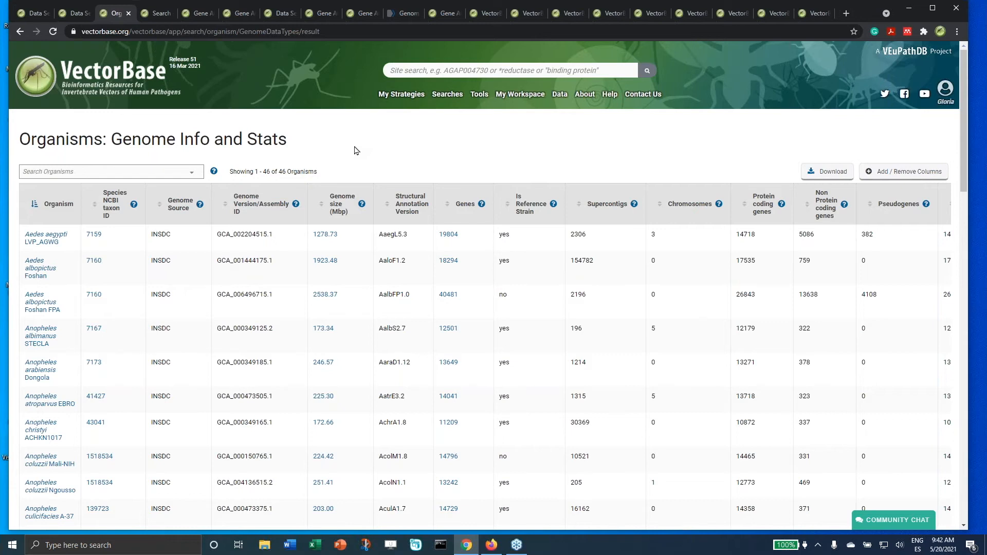
Step: View the gene search results for AGAP004707 and the search term that produced them
click(157, 12)
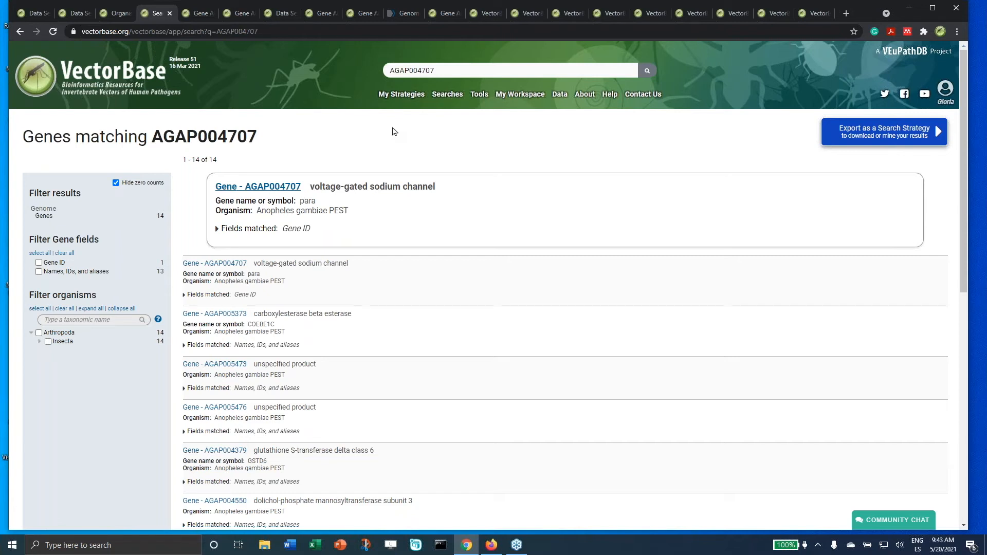
double_click(453, 69)
click(452, 68)
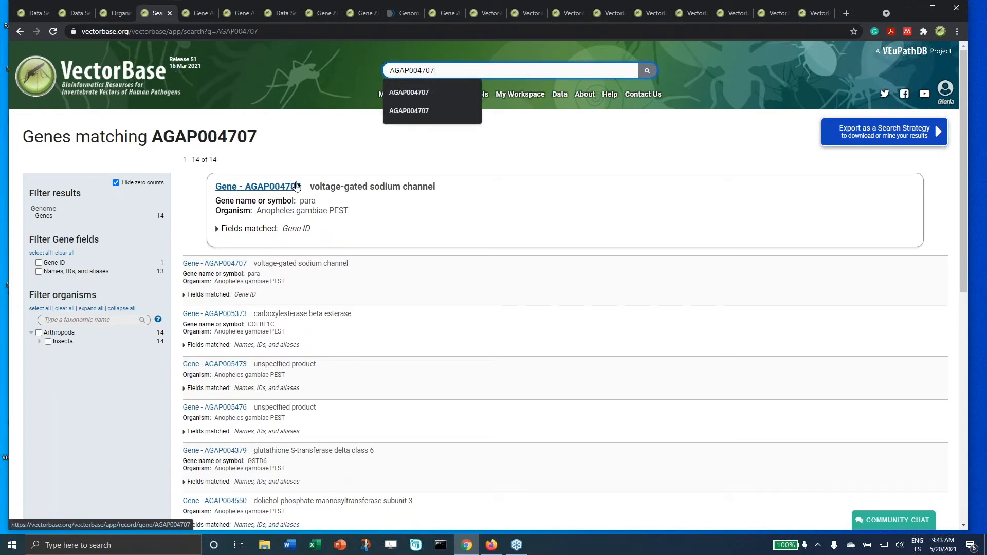
Step: Open the AGAP004707 gene page, and review its product description, shortcuts and section list
click(204, 18)
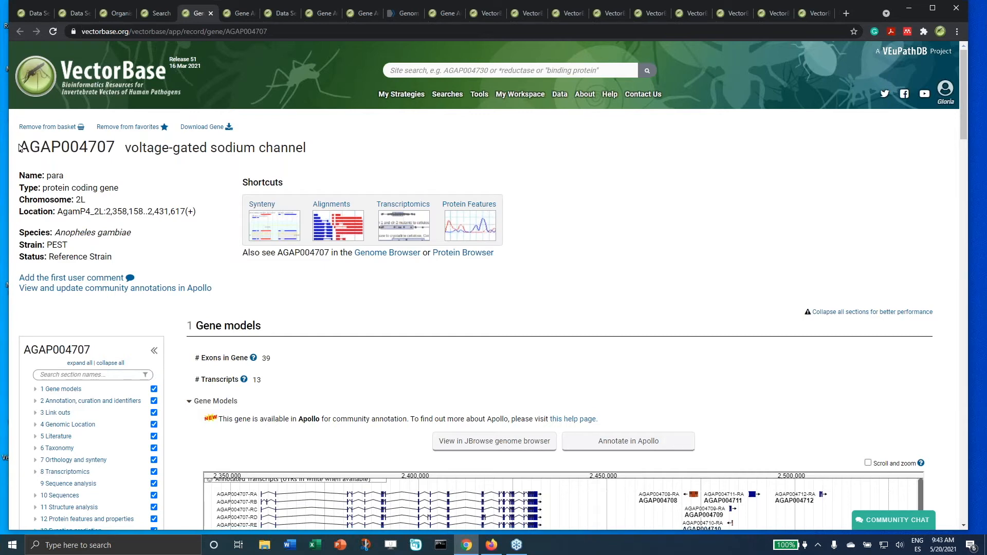
drag(21, 146, 341, 148)
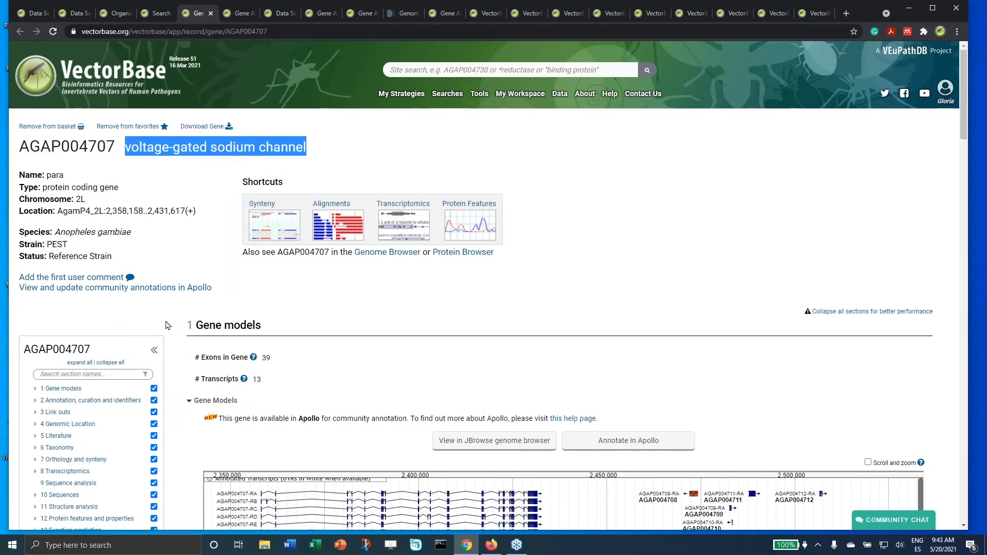
scroll(175, 324, down, 1)
scroll(149, 321, up, 1)
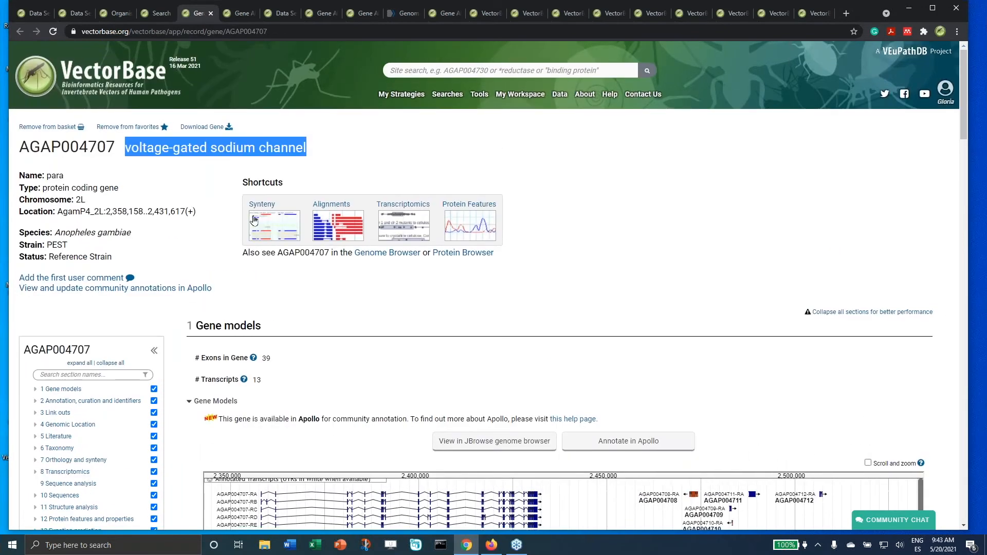
scroll(107, 396, down, 1)
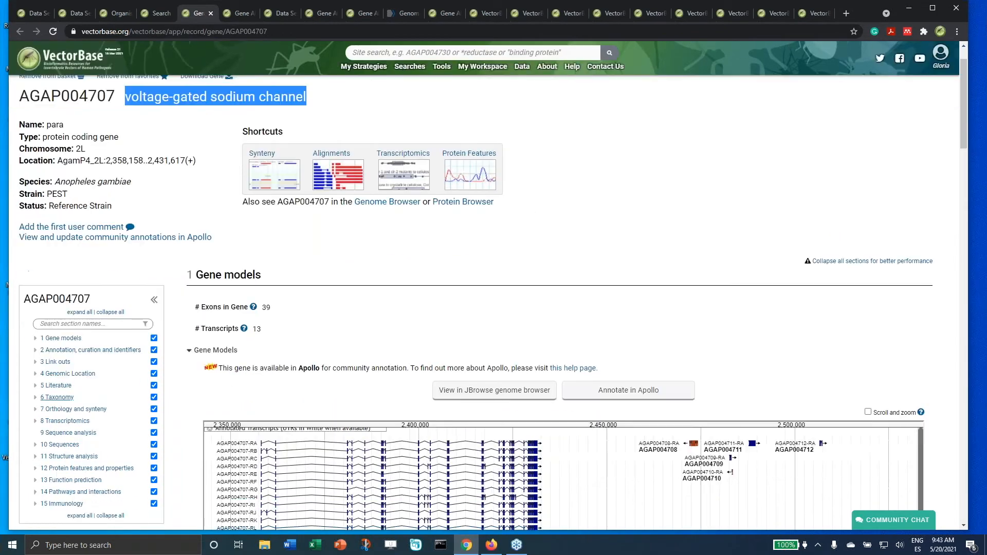
Step: Filter the gene page's section names by "tra", and clear the filter
click(95, 323)
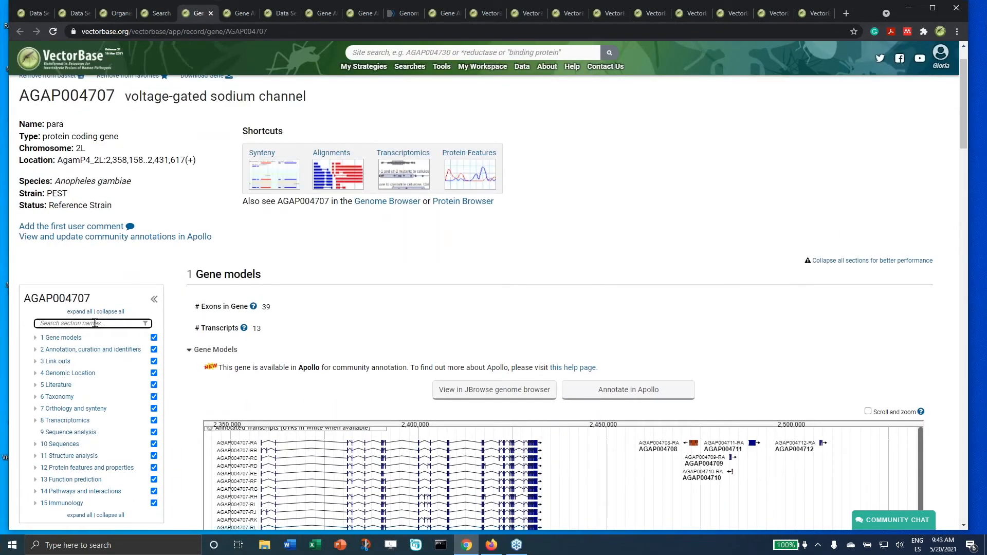
text(tra)
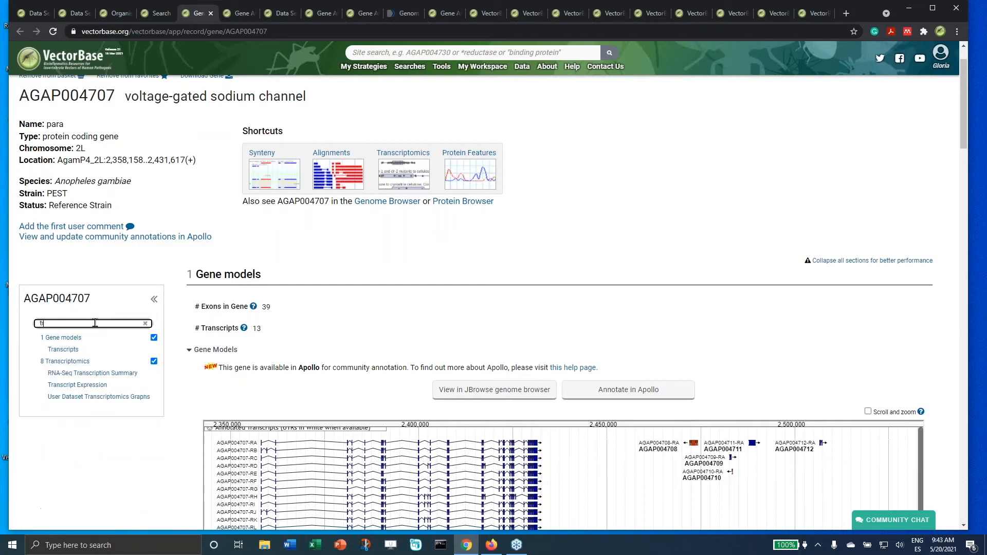
key(BackSpace)
key(BackSpace)
key(BackSpace)
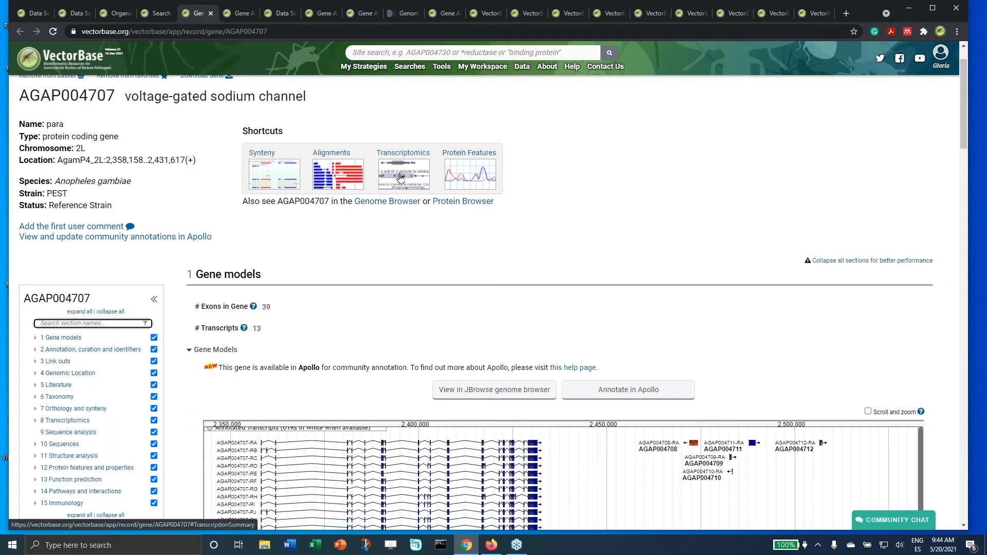
Step: Expand the RNA-Seq Transcription Summary and Transcript Expression sections of AGAP004707 in turn, and collapse each after viewing it
click(242, 12)
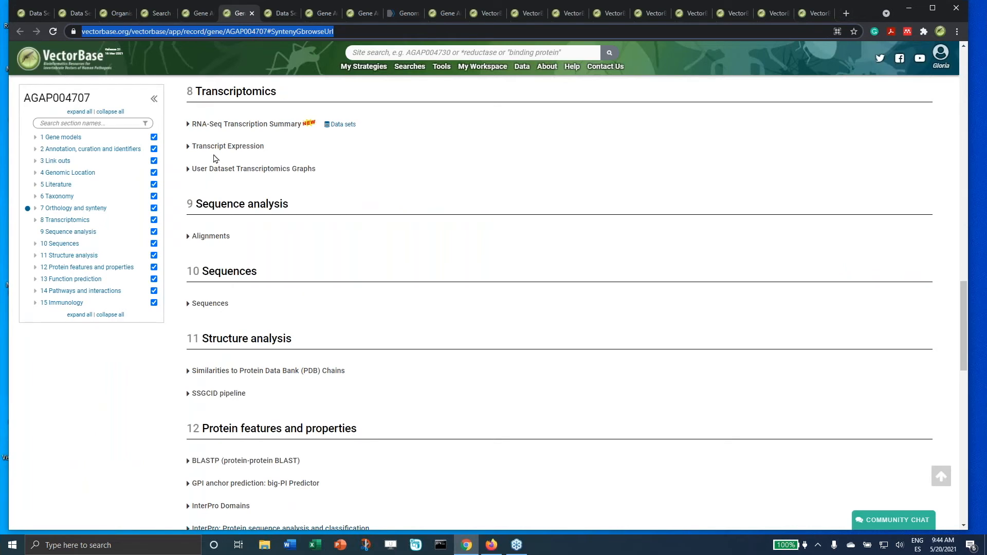
click(186, 123)
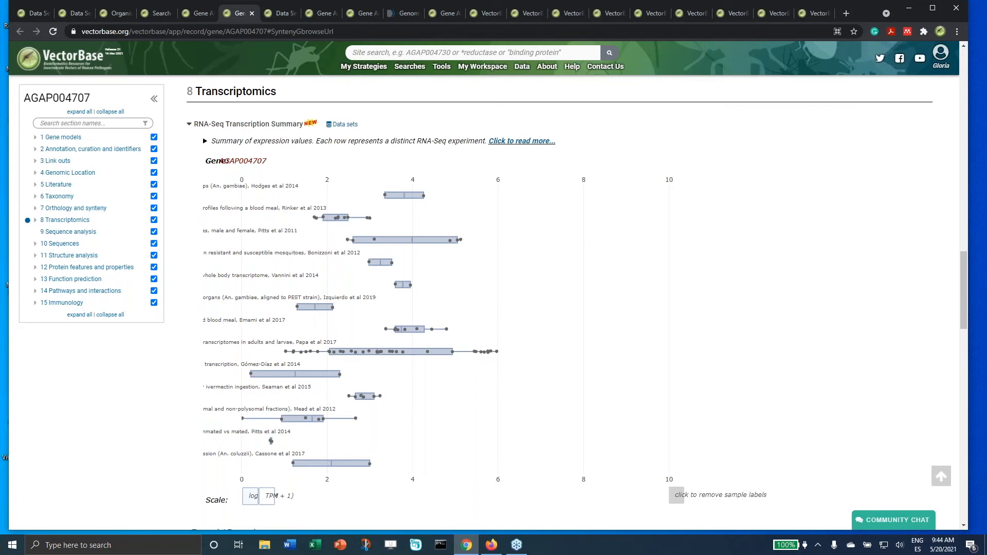
click(189, 123)
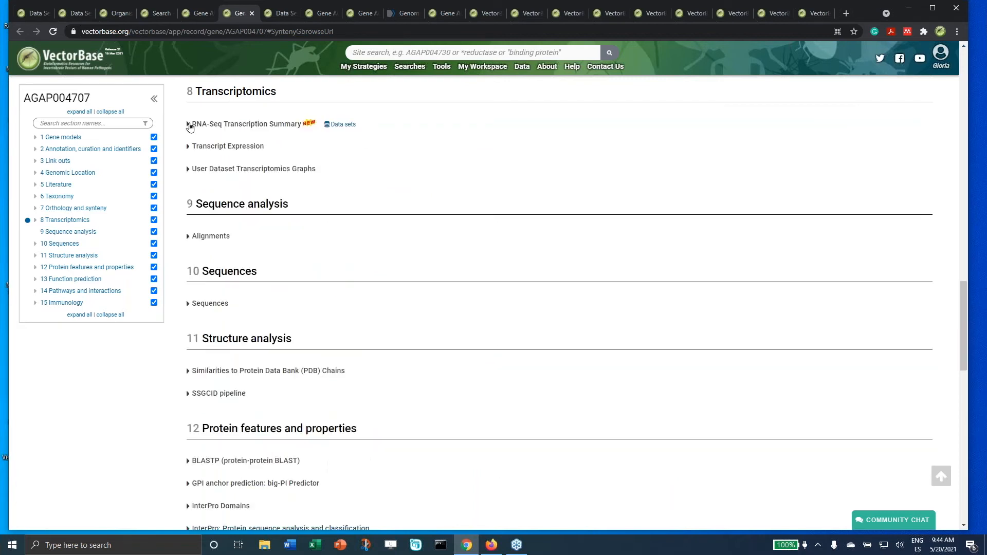
click(189, 147)
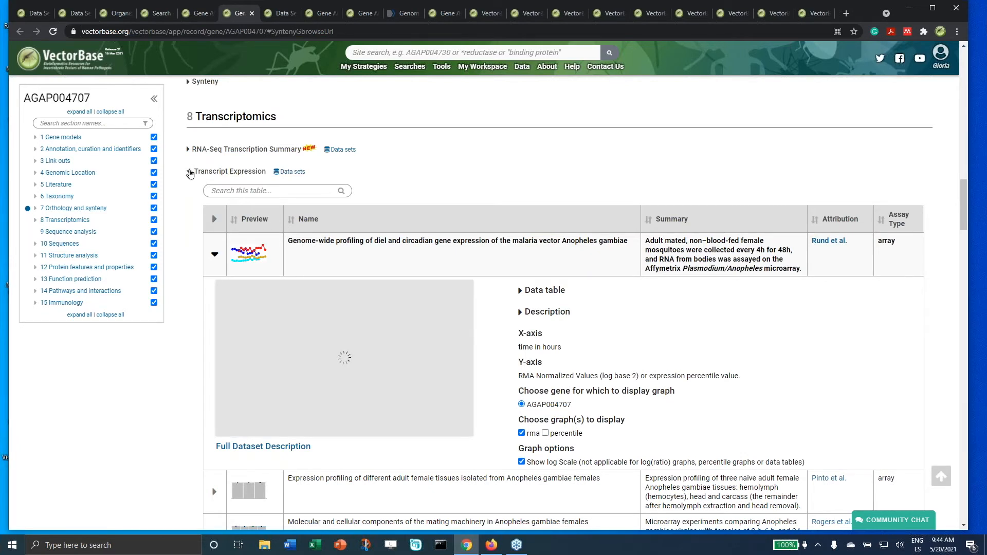
click(189, 171)
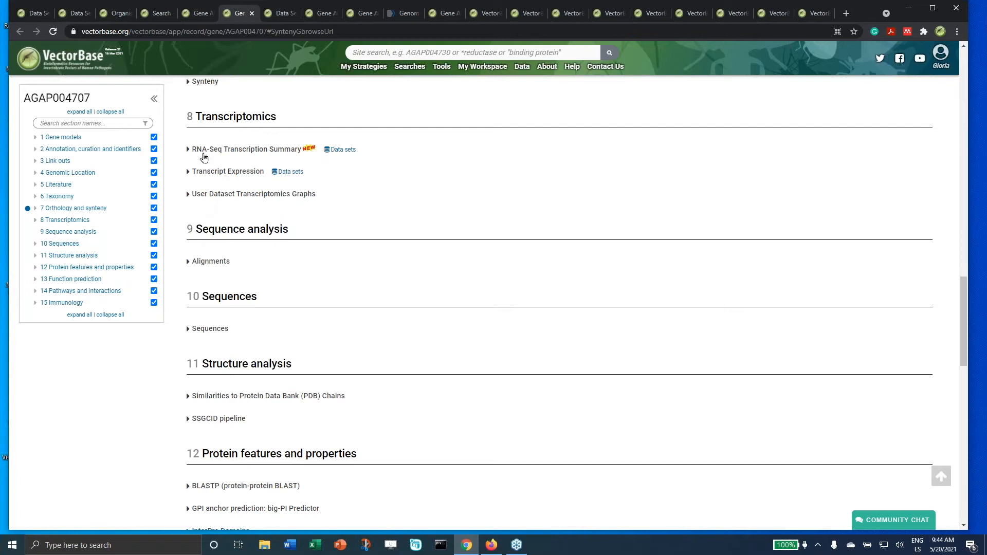
Step: Expand the RNA-Seq Transcription Summary of AGAP004707, and check how many data sets were used to generate it
click(340, 149)
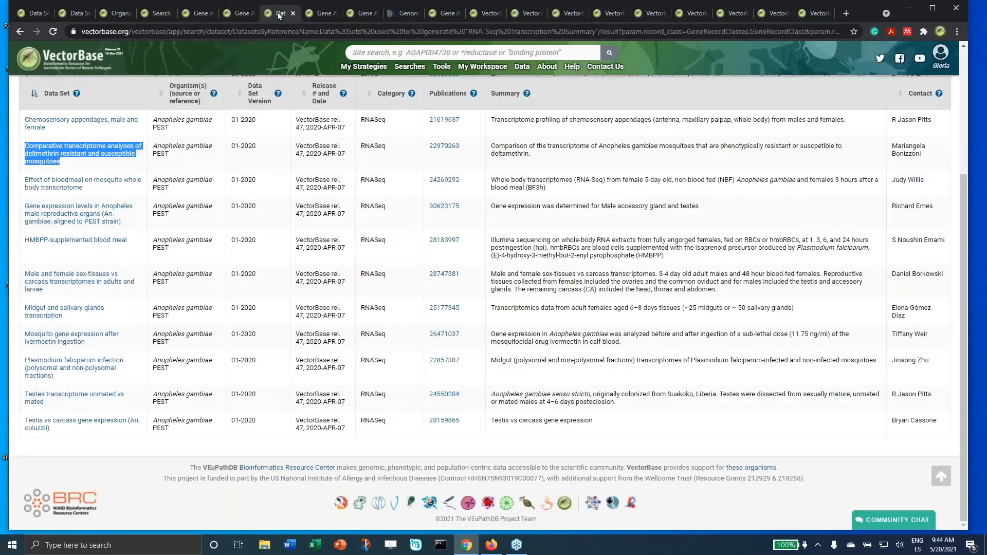
click(241, 14)
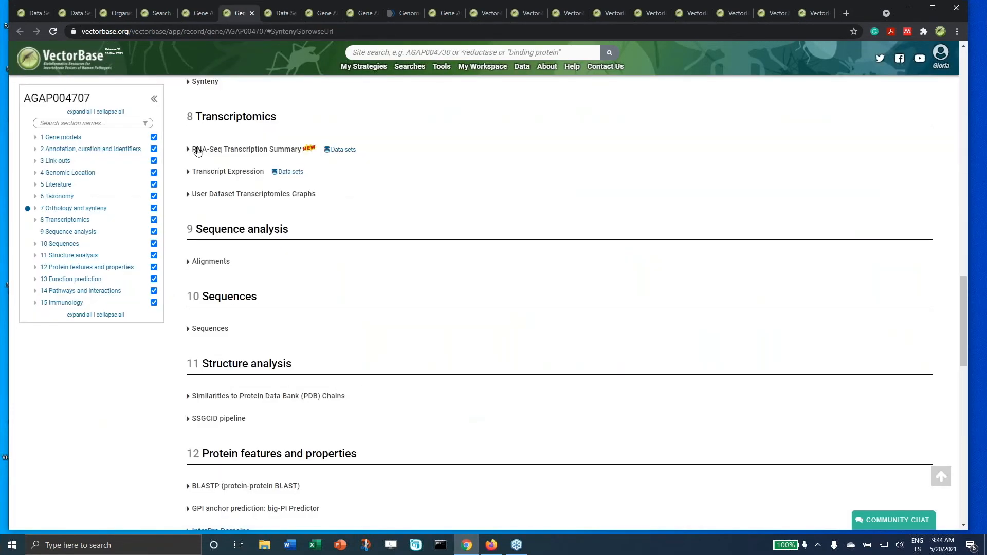
click(189, 149)
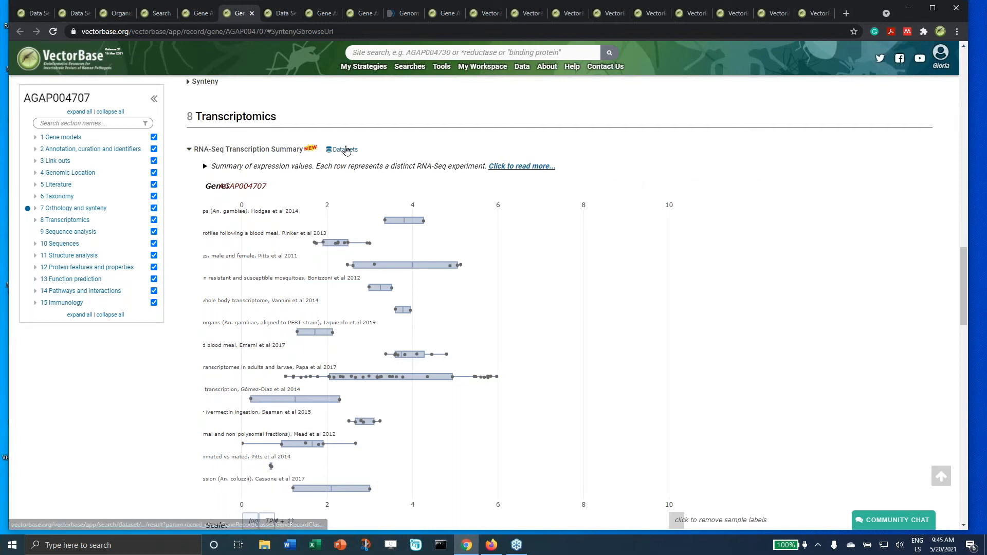
click(285, 17)
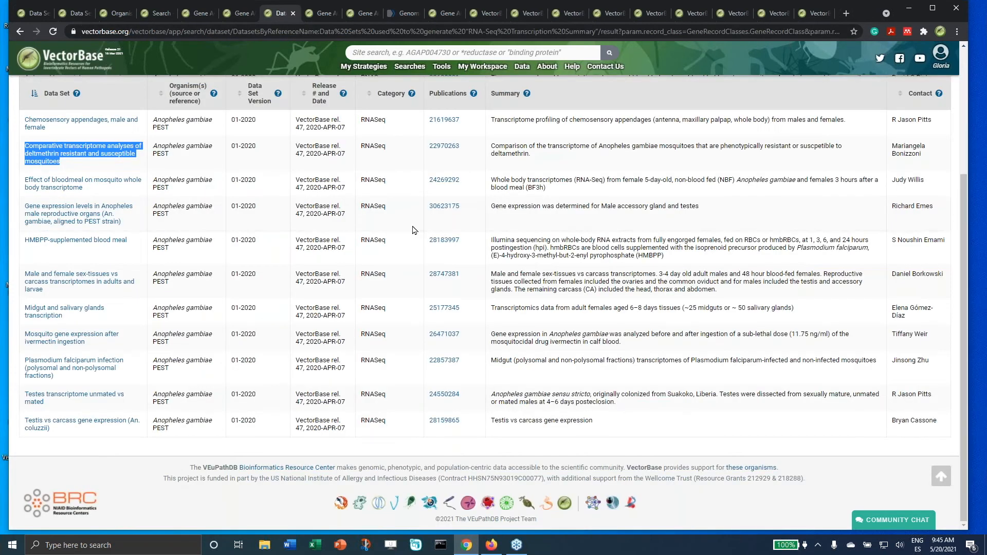
scroll(413, 230, up, 3)
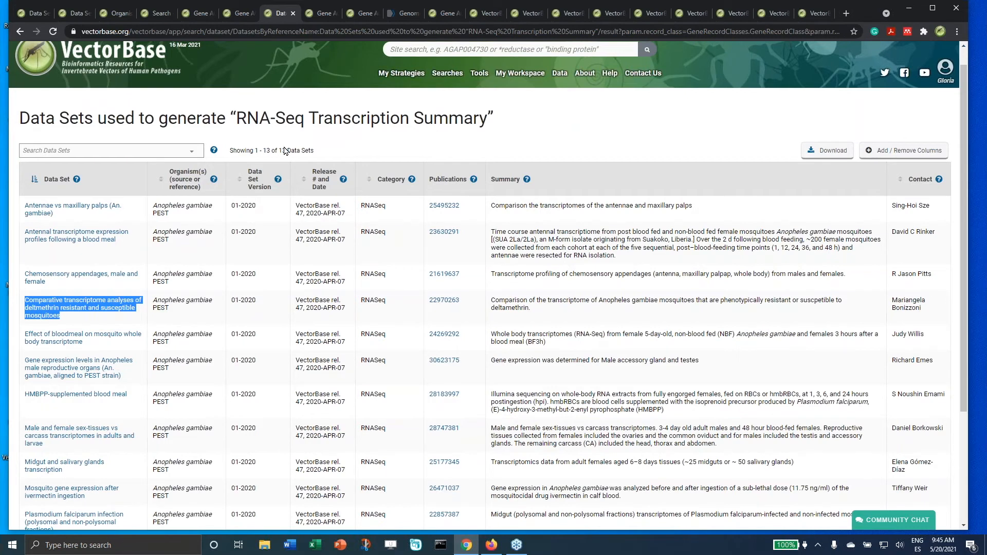
click(263, 149)
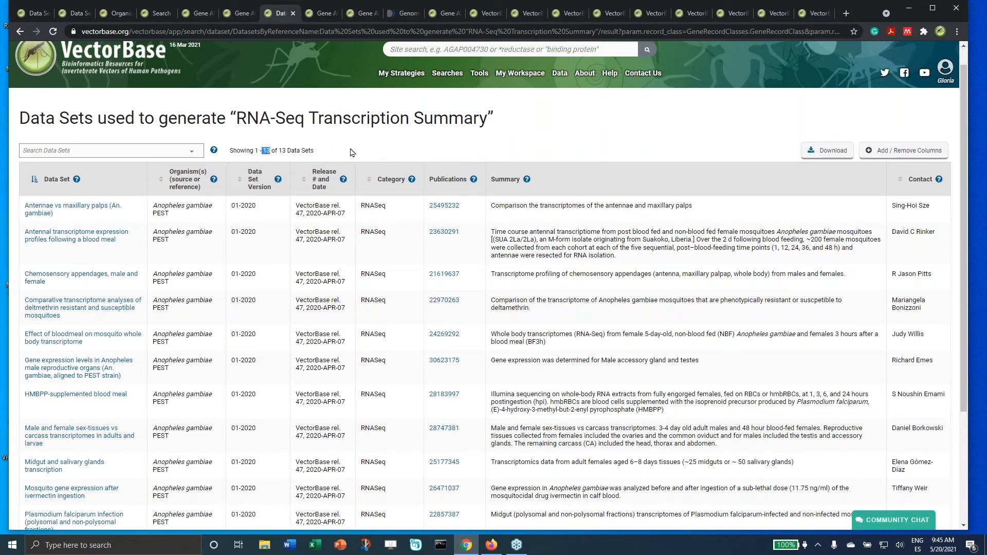
Step: Read the explanation of the expression values, and review the RNA-Seq summary graph for AGAP004707 down to its scale options
click(322, 10)
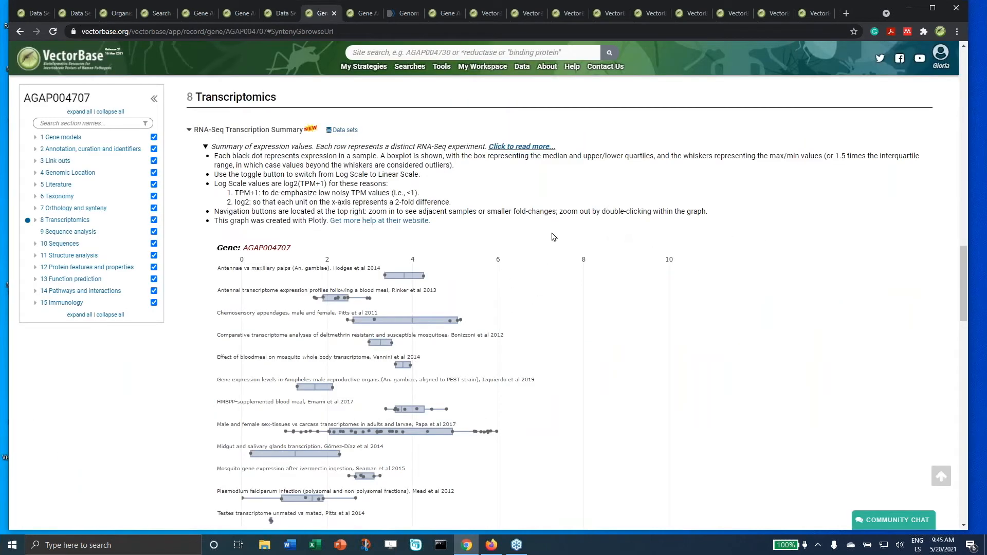
click(507, 148)
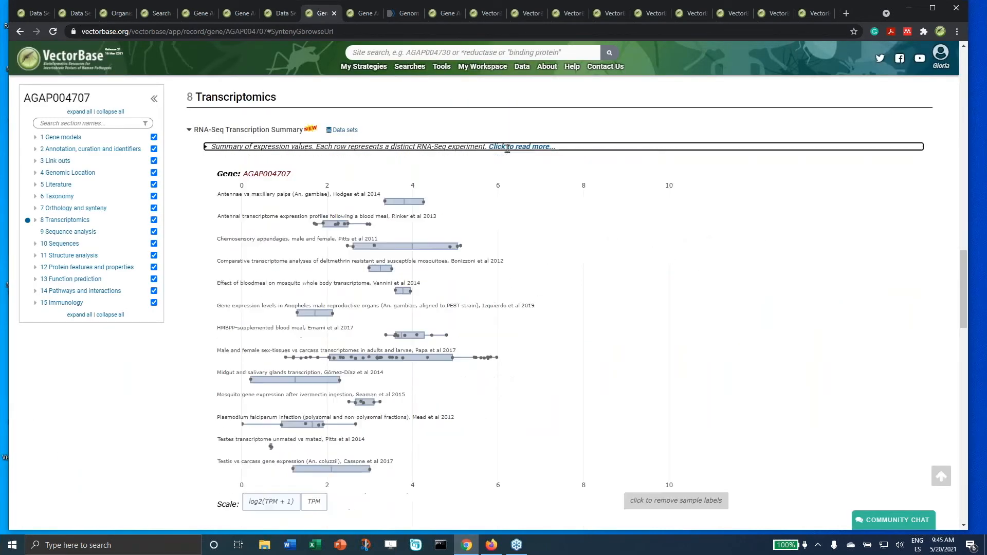
click(507, 148)
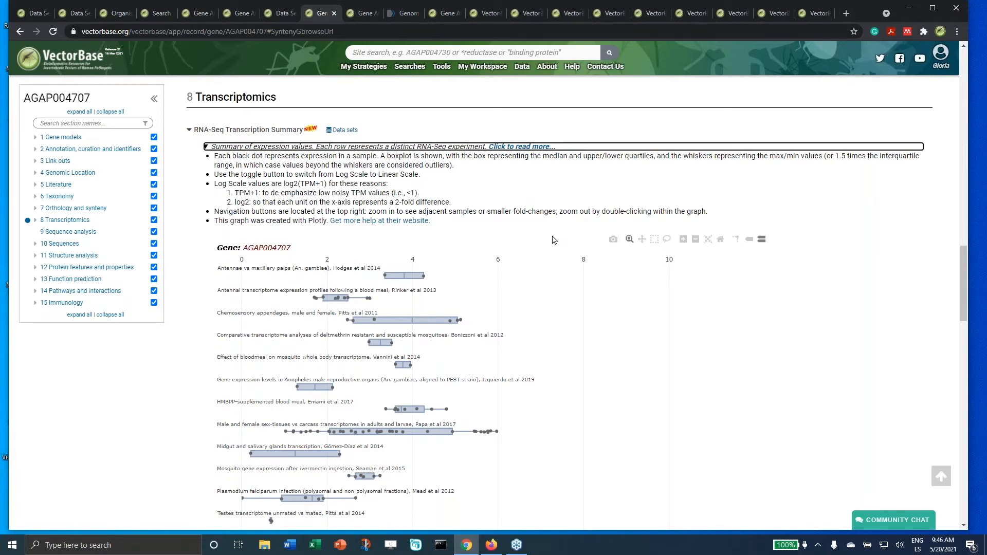
scroll(651, 332, down, 5)
scroll(652, 337, down, 3)
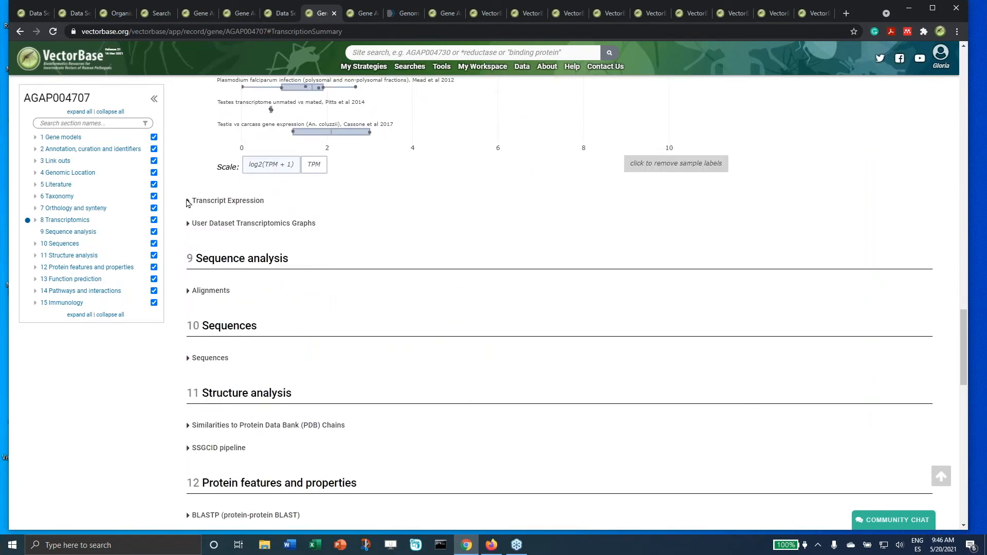
Step: Expand the Transcript Expression table, collapse its first data set, and examine the assay type of each listed data set
click(188, 201)
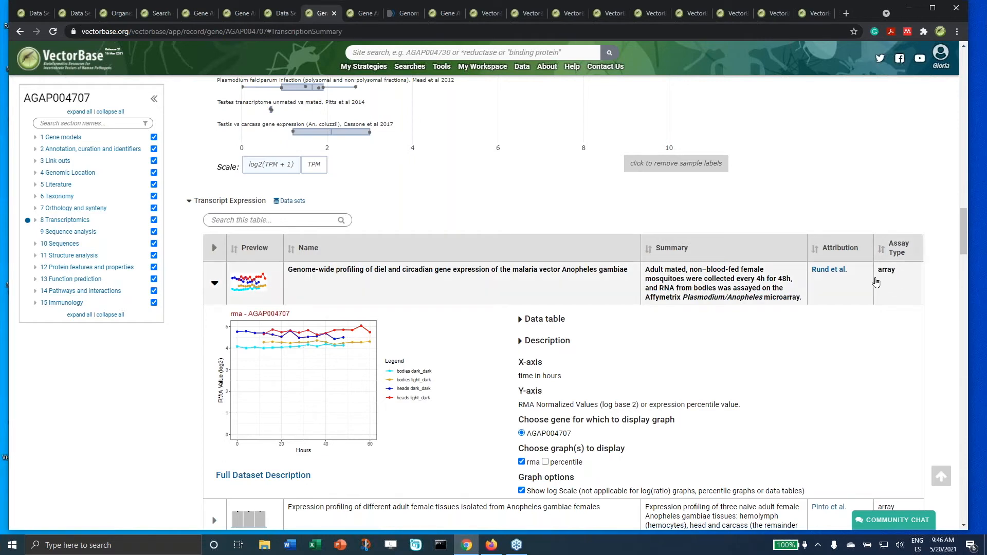
click(216, 284)
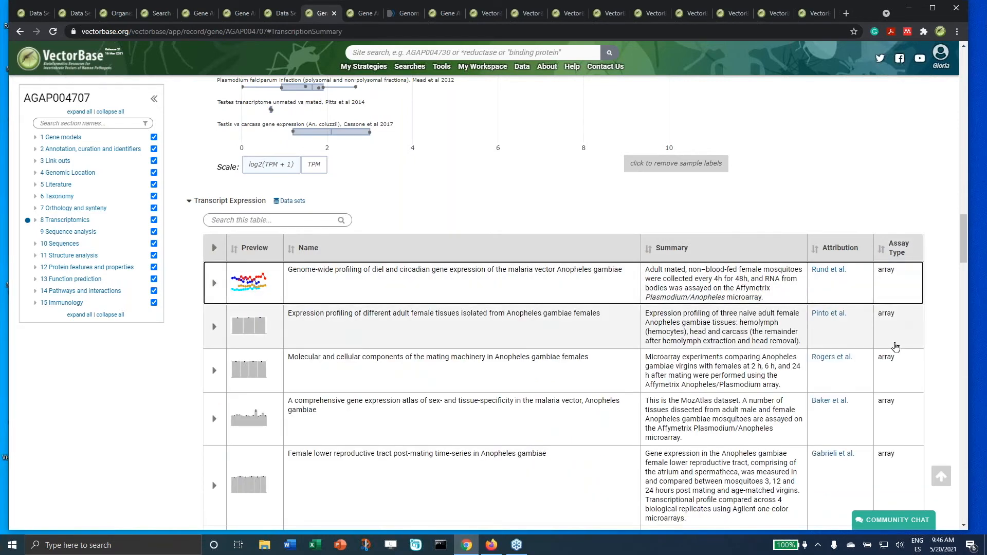
scroll(903, 375, down, 10)
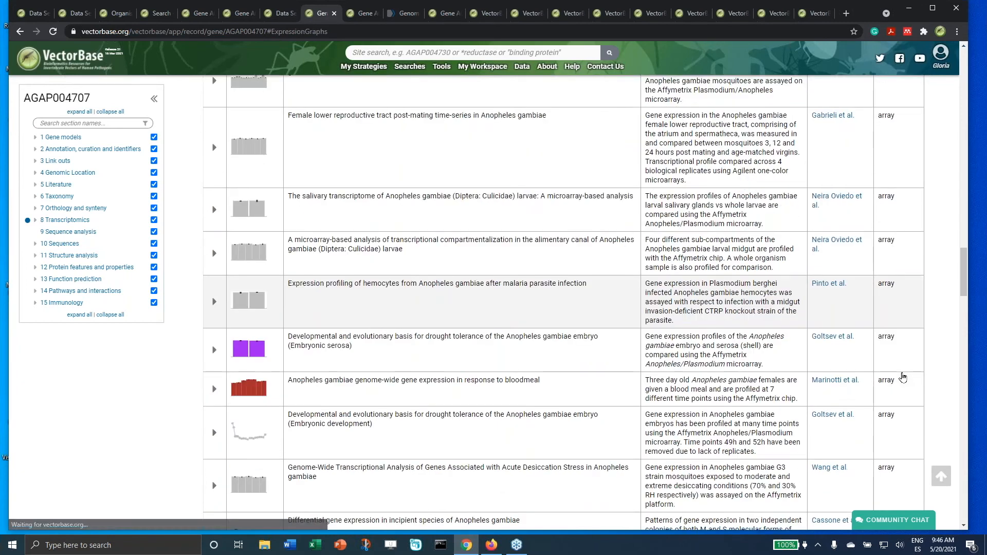
scroll(903, 378, down, 10)
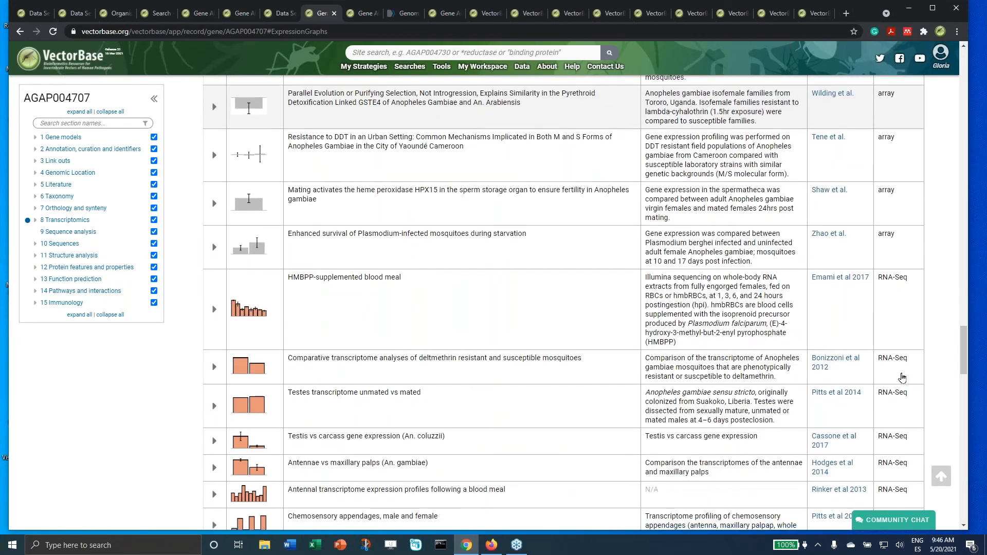
scroll(894, 417, up, 20)
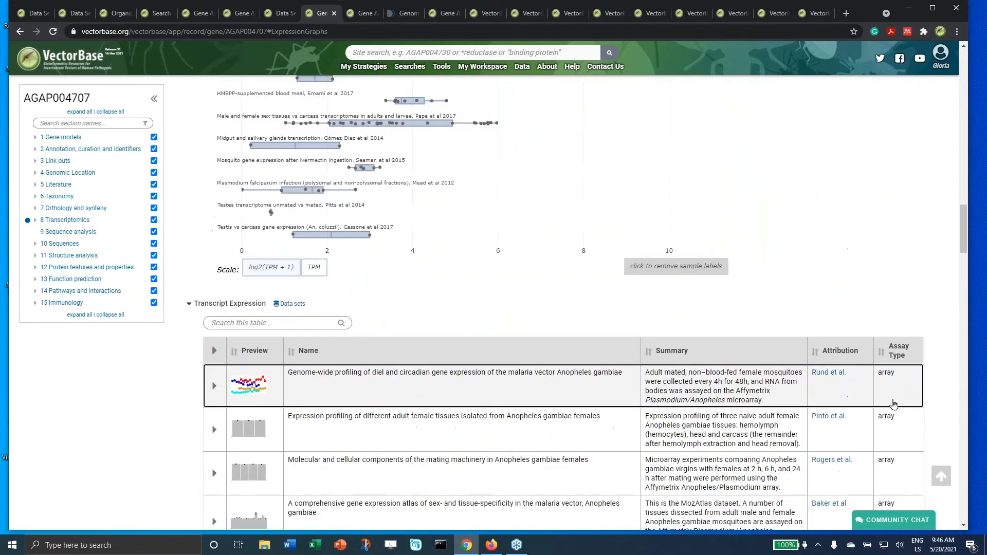
Step: Expand the genome-wide diel and circadian gene expression data set, and show the data table next to its graph
click(214, 386)
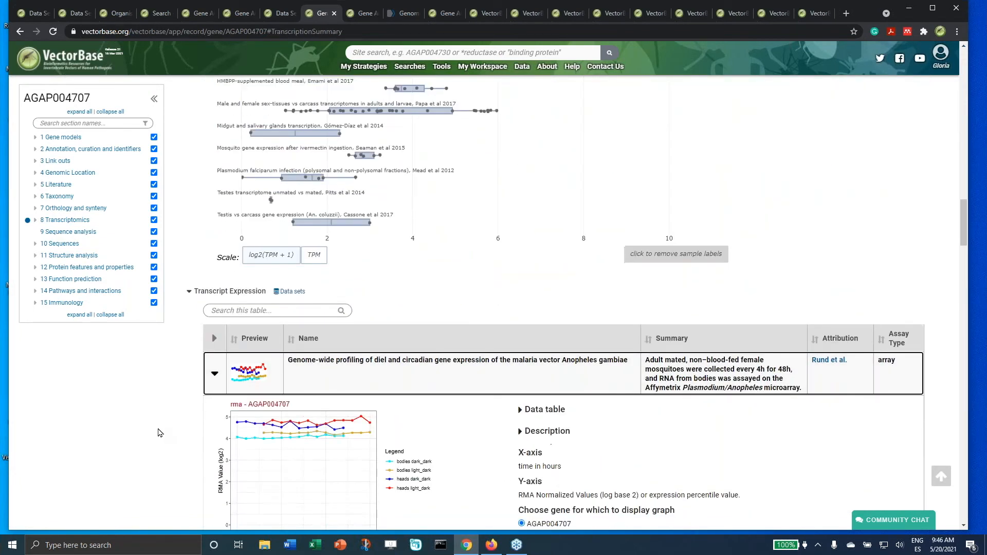
scroll(160, 433, down, 4)
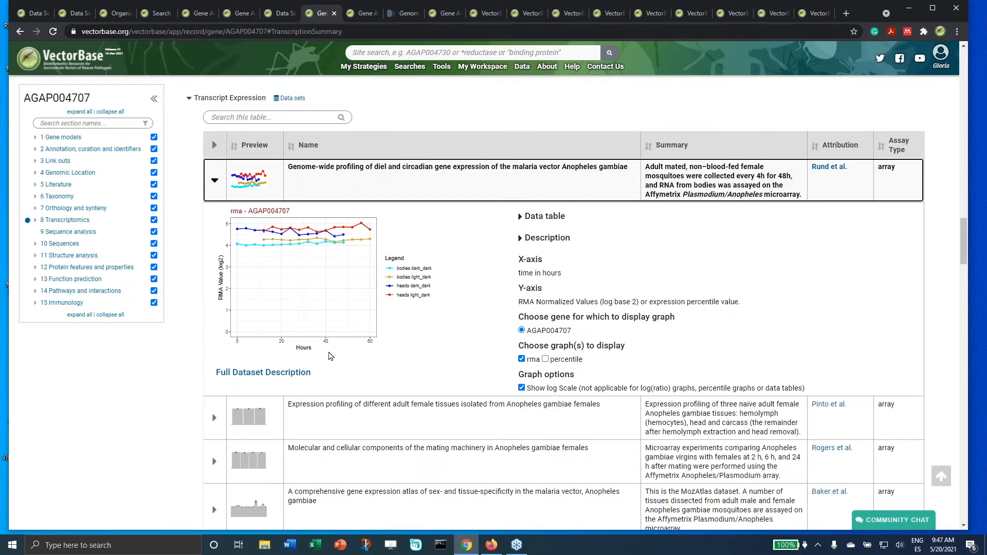
click(522, 216)
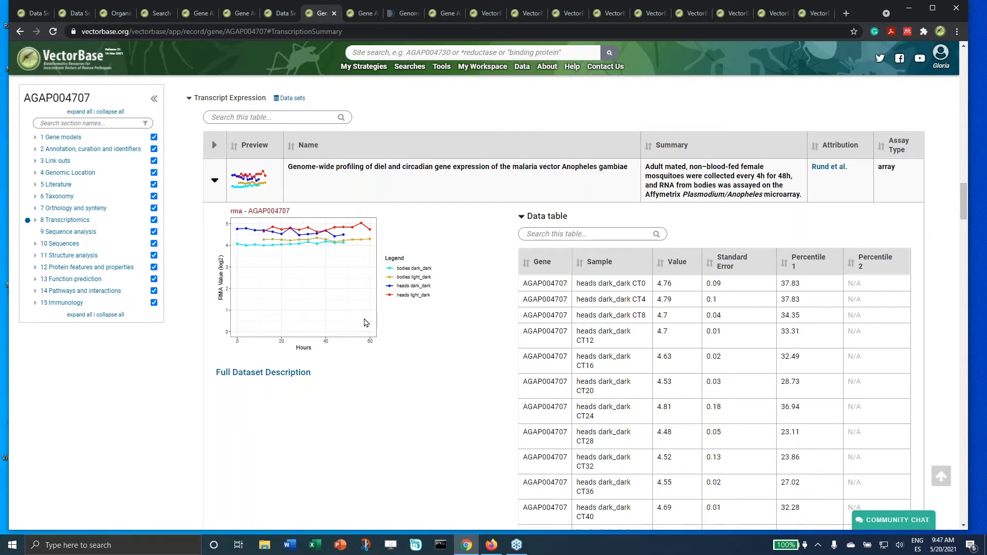
Step: Replace the data table of the diel and circadian expression data set with its description, and view the data set's PubMed article
click(520, 220)
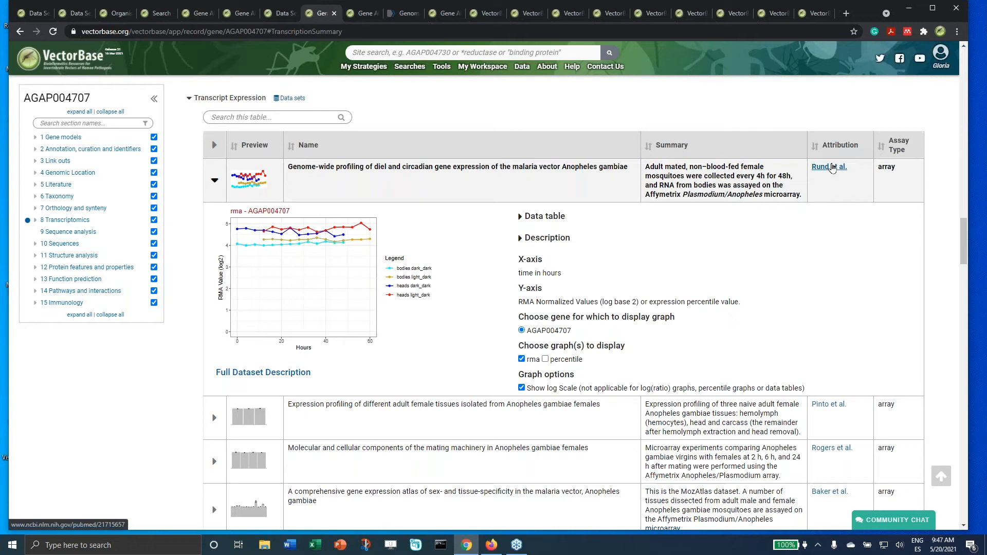
click(522, 239)
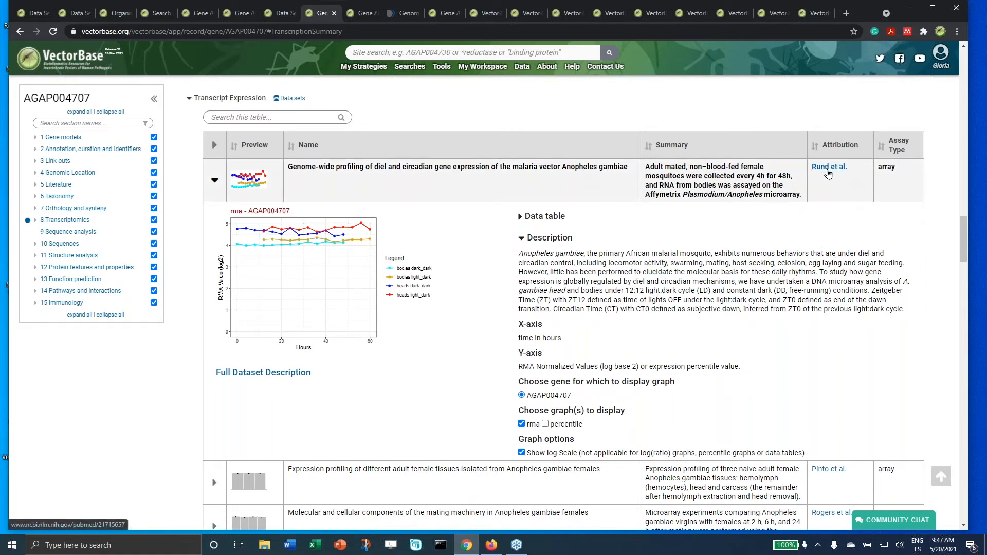
click(362, 14)
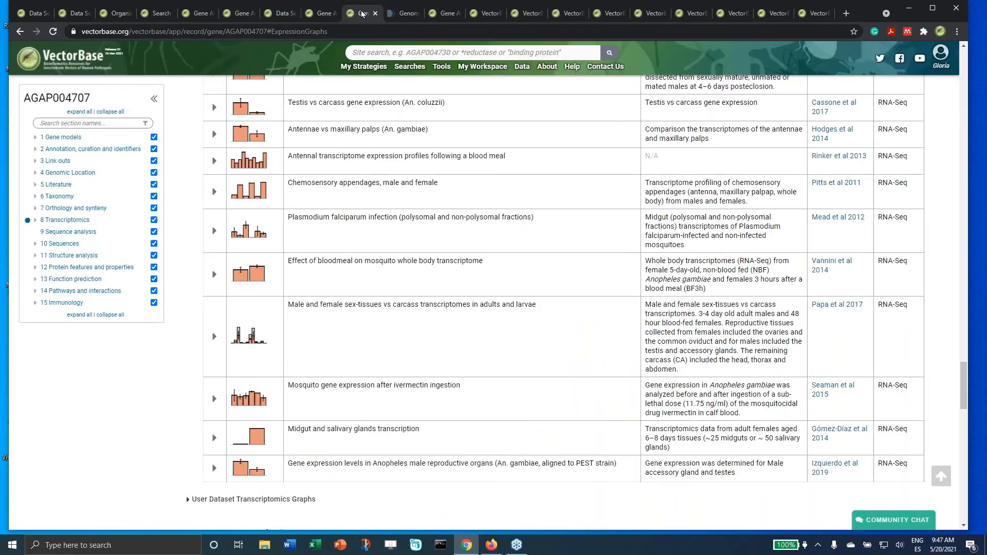
click(397, 14)
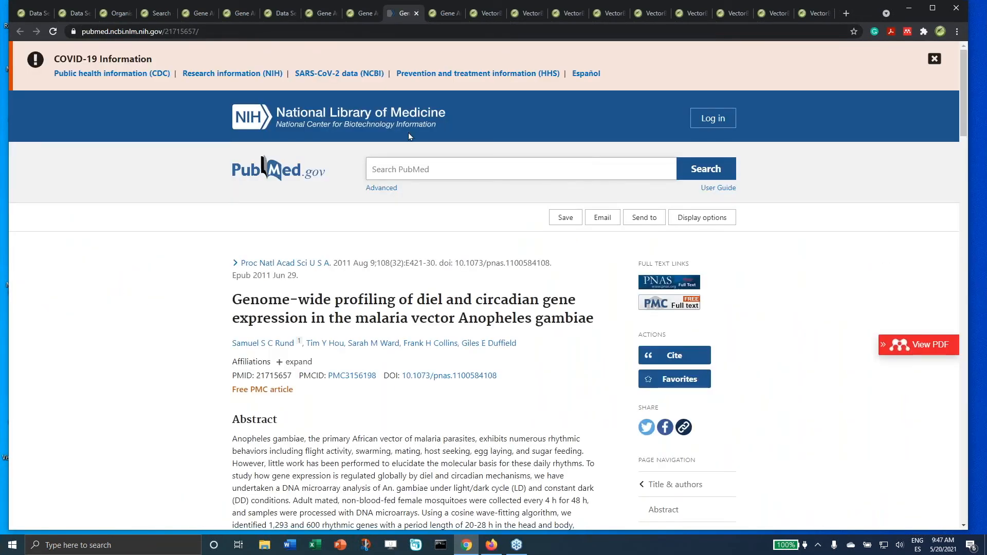
click(355, 13)
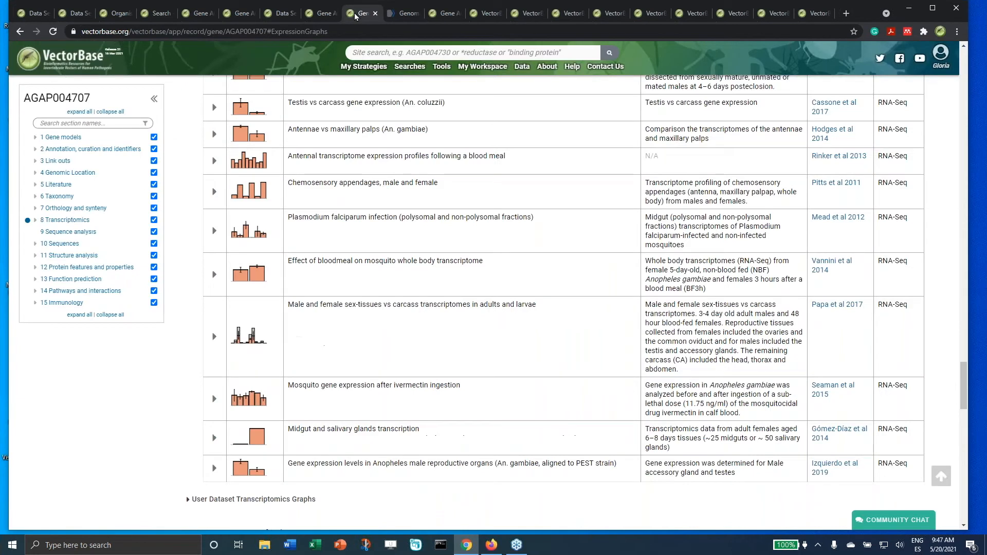
click(325, 14)
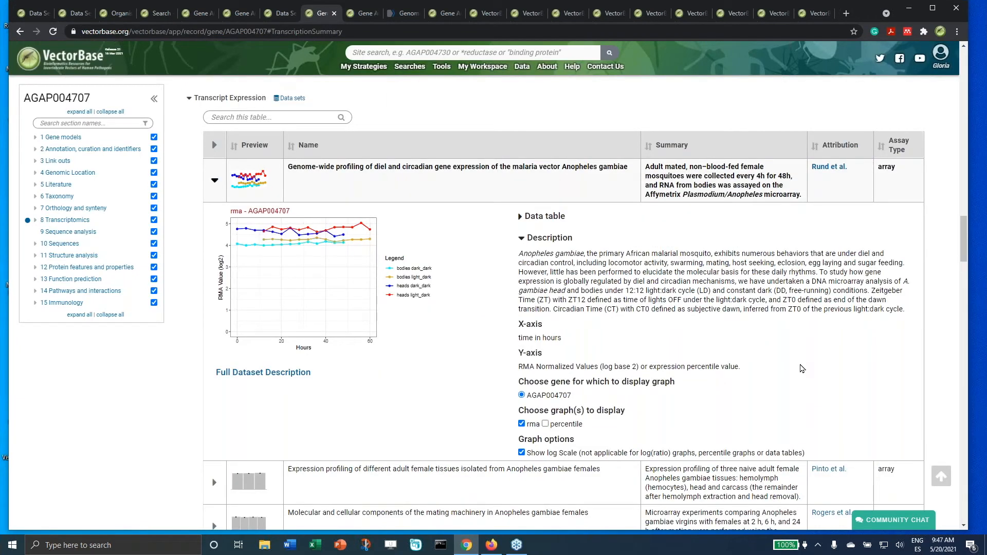
Step: Expand the HMBPP-supplemented blood meal RNA-Seq data set, view its TPM graph, and show its Coverage section
scroll(868, 360, down, 15)
scroll(868, 359, down, 10)
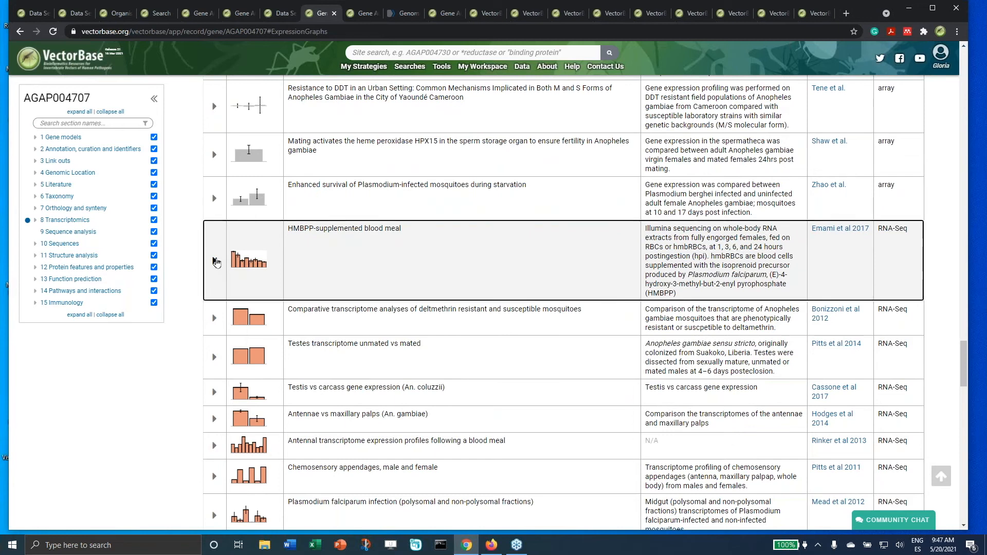
click(214, 262)
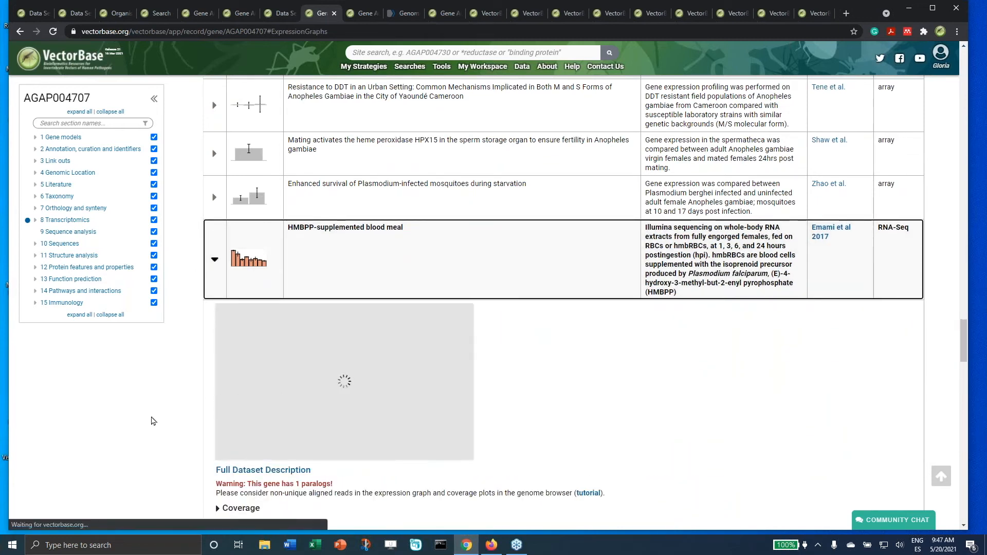
scroll(151, 420, down, 2)
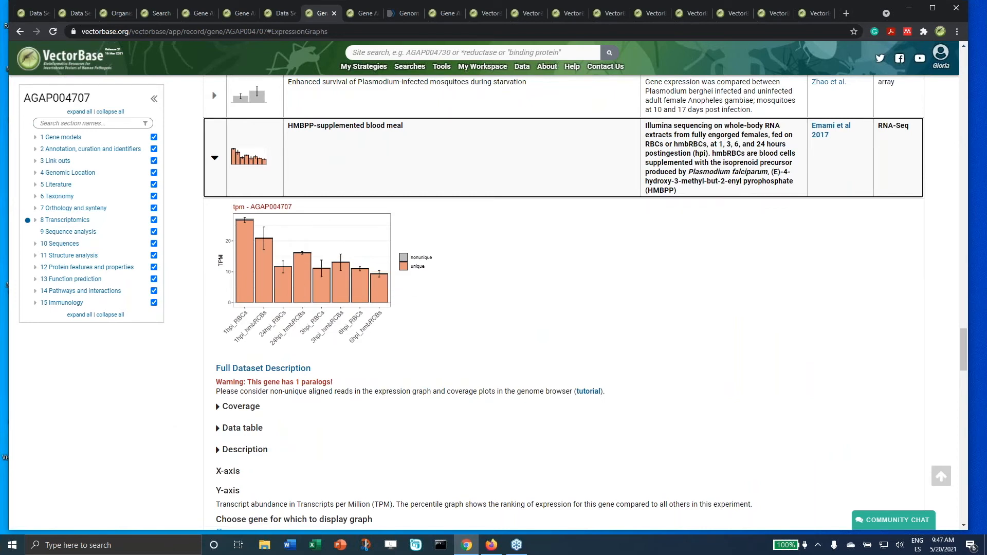
click(218, 408)
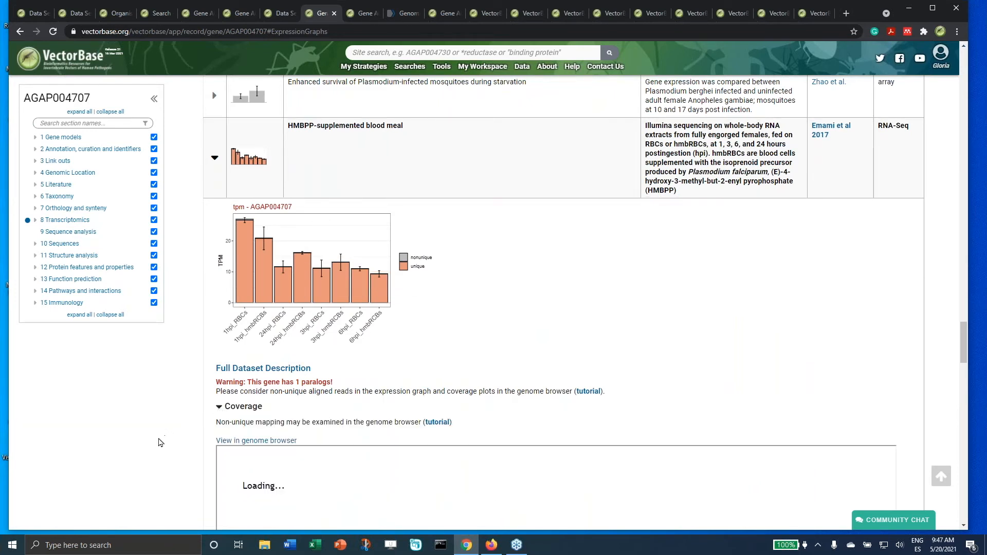
scroll(161, 443, down, 4)
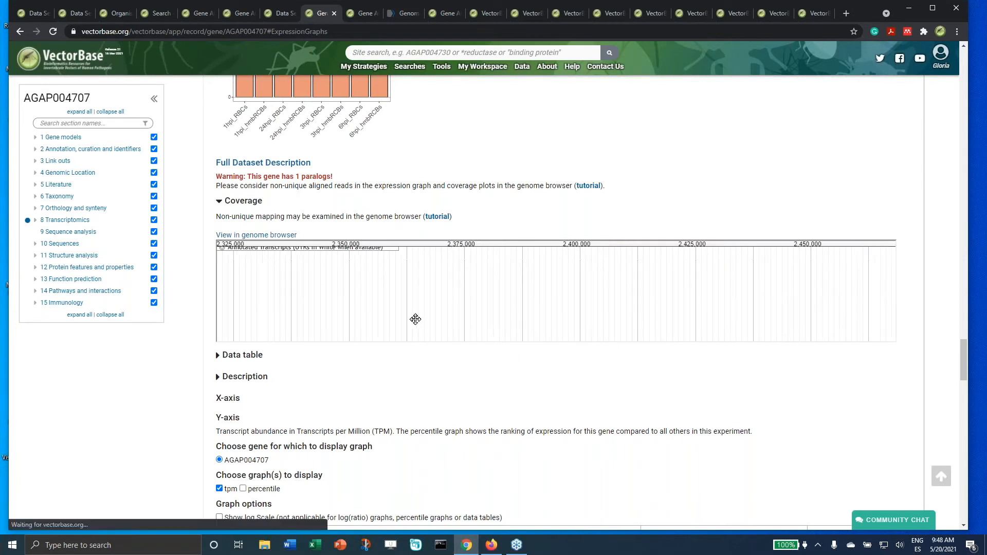
Step: Examine the annotated AGAP004707 transcripts in the embedded coverage view, from AGAP004707-RA to AGAP004707-RM
scroll(415, 319, up, 1)
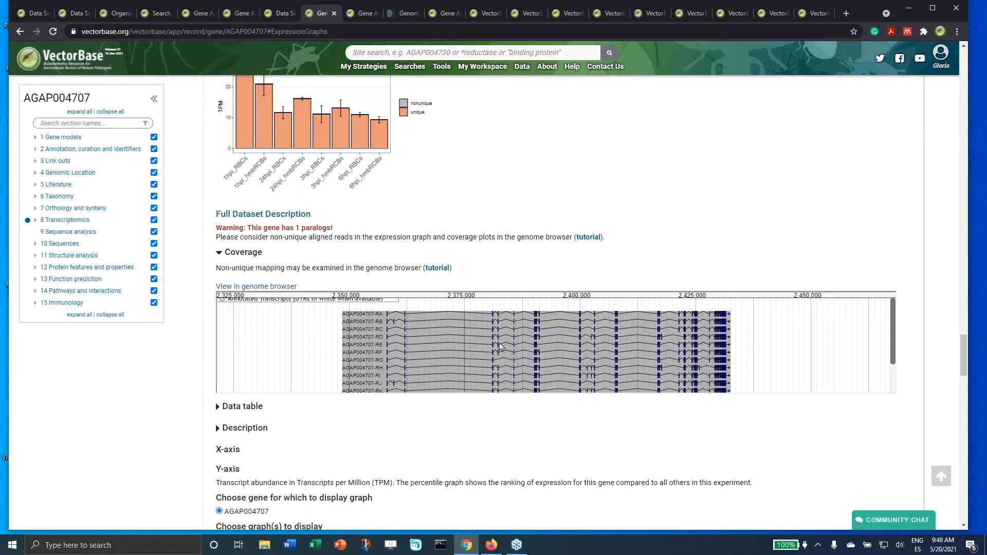
scroll(495, 348, down, 2)
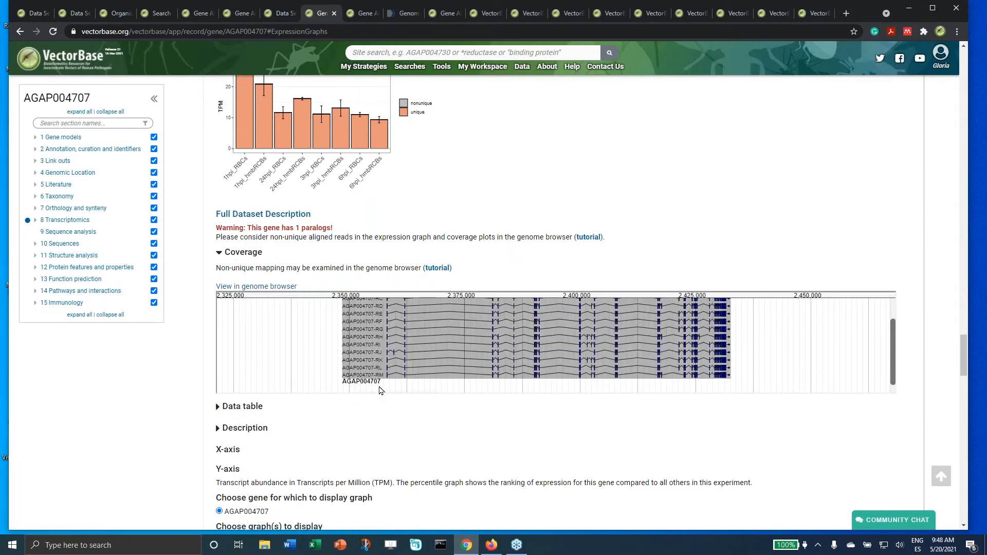
scroll(385, 368, up, 2)
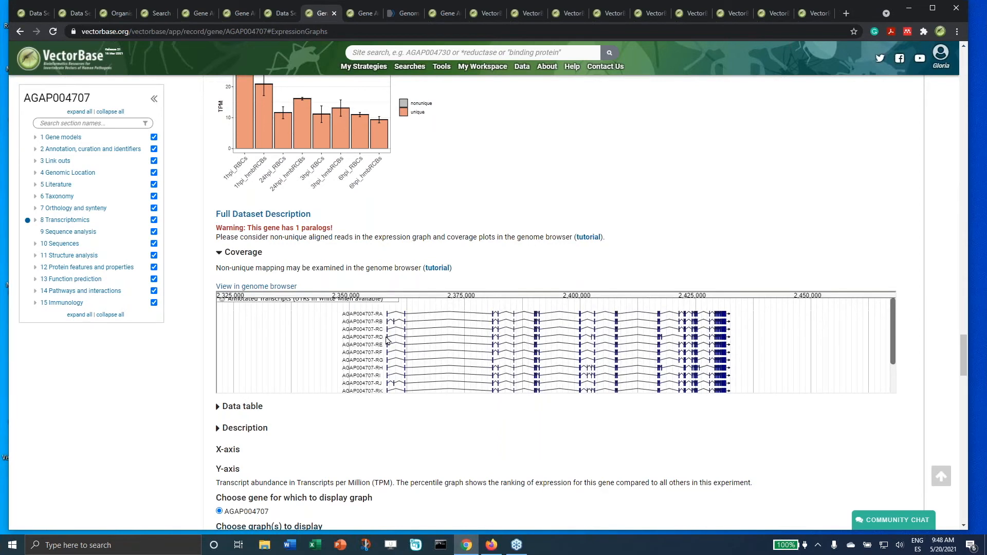
scroll(433, 374, down, 2)
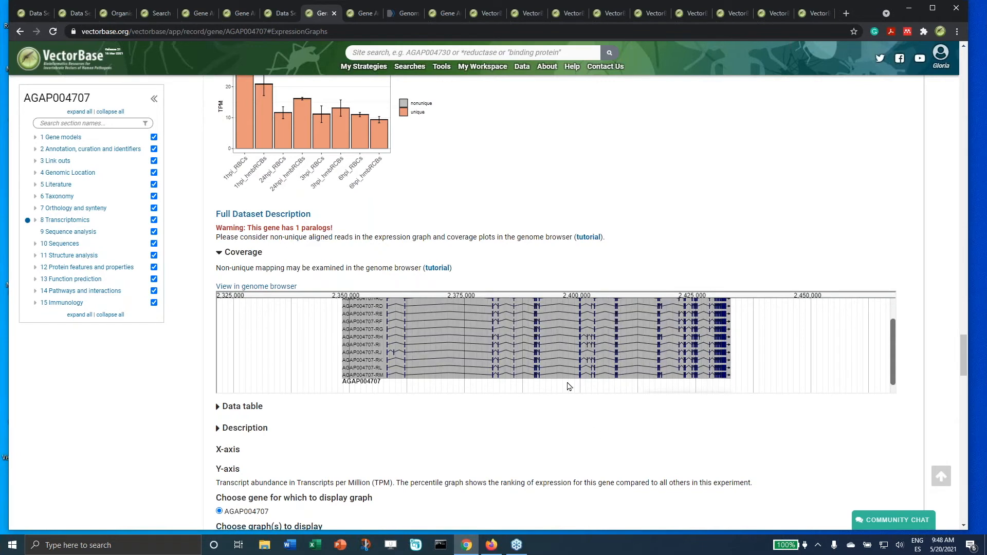
scroll(591, 373, down, 1)
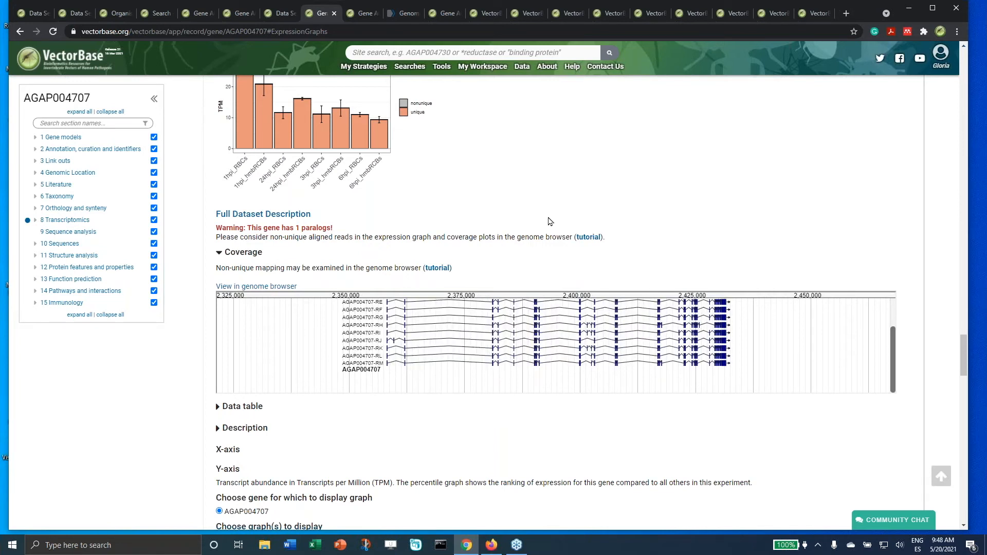
Step: View AGAP004707 in the genome browser, and examine the unique coverage tracks of deltamethrin resistant and susceptible mosquitoes
click(248, 290)
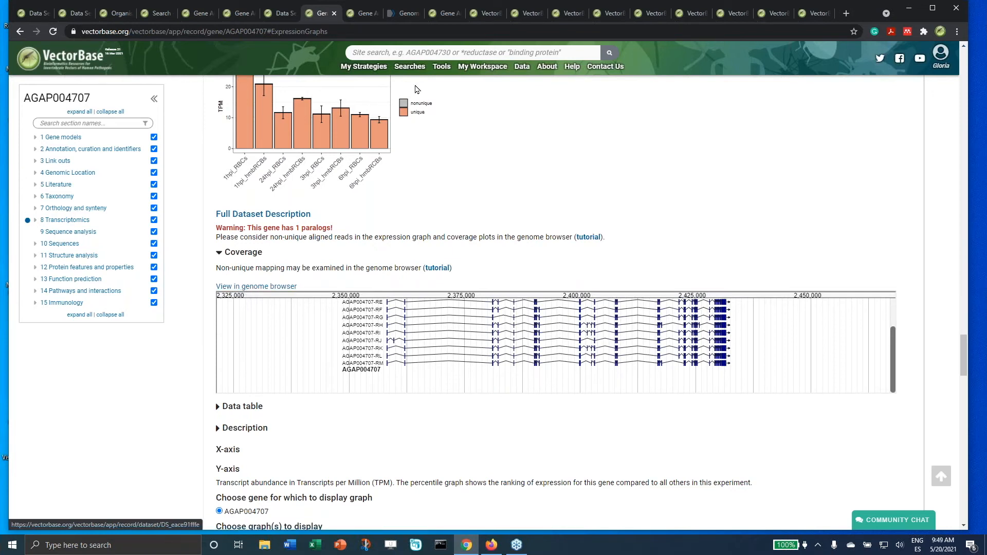
click(444, 14)
click(488, 14)
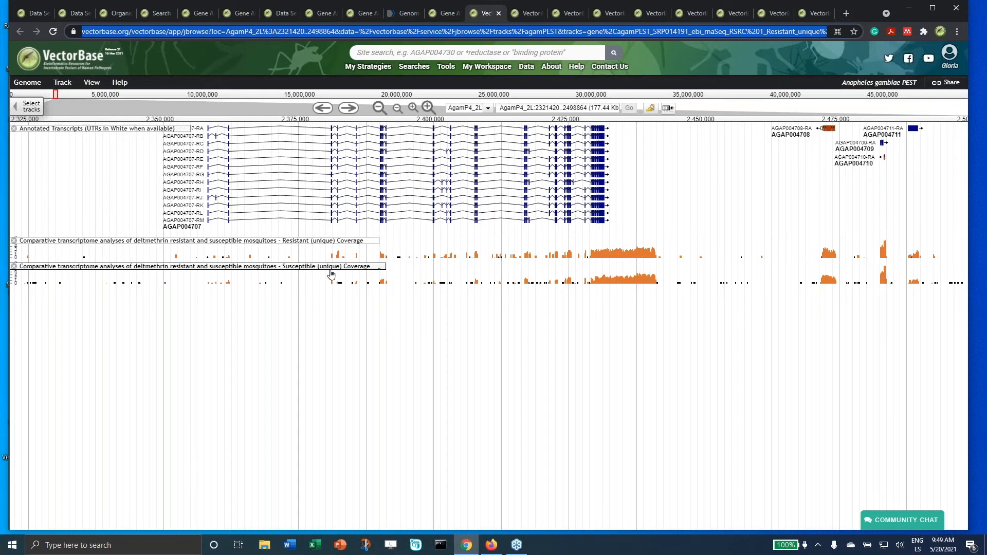
click(529, 15)
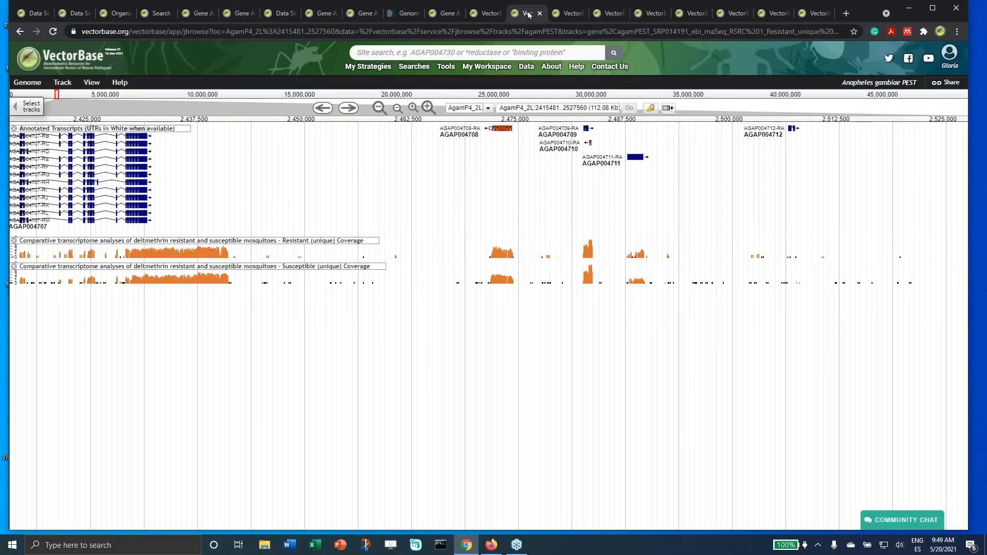
click(485, 18)
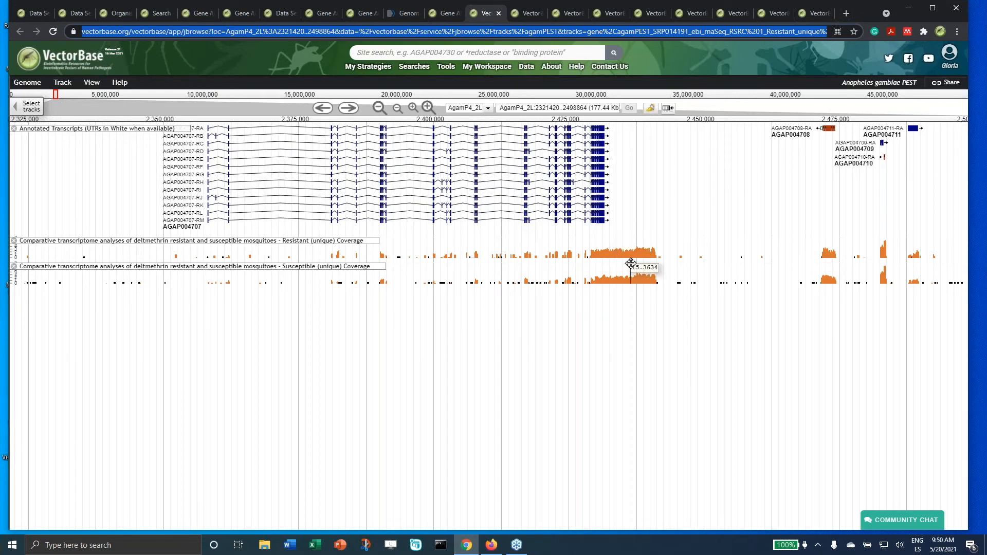
mouse_move(443, 68)
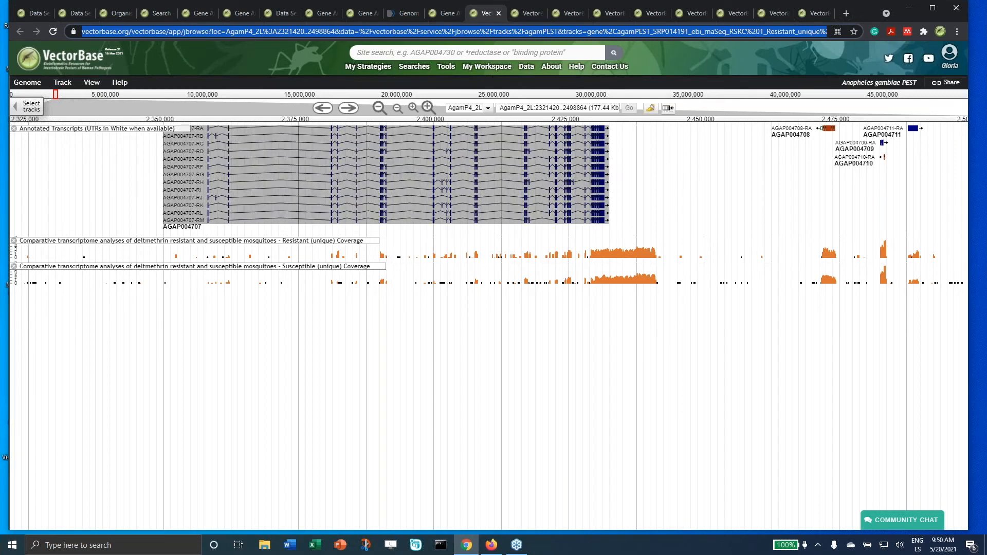
Step: Pan the wider genome browser view along AgamP4_2L to the region 2475138..2652582
click(533, 16)
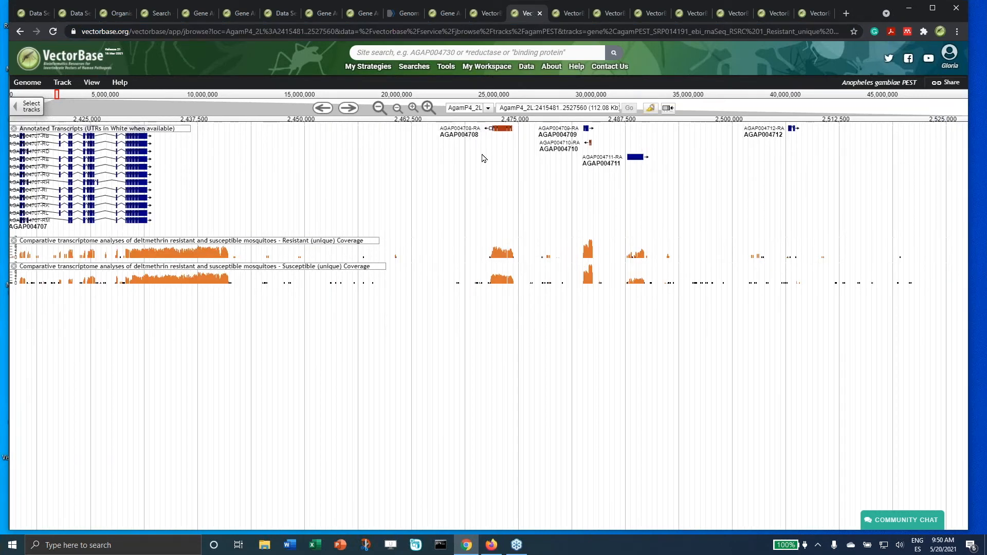
click(487, 14)
drag(502, 356, 496, 356)
drag(788, 353, 487, 352)
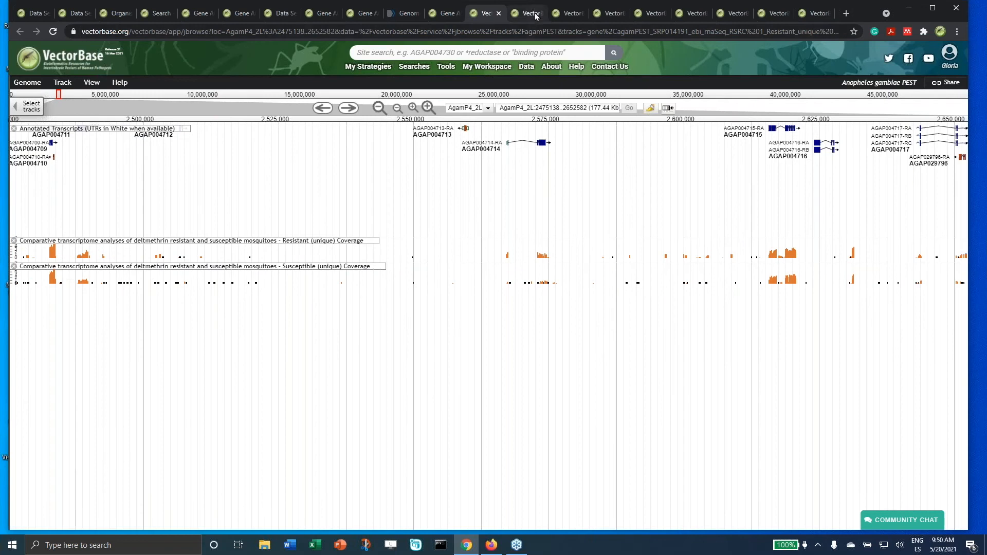
Step: Compare the browser views showing unique coverage near AGAP004708, non-unique coverage with density tracks, and forward and reverse small RNA tracks near AGAP000529
click(523, 12)
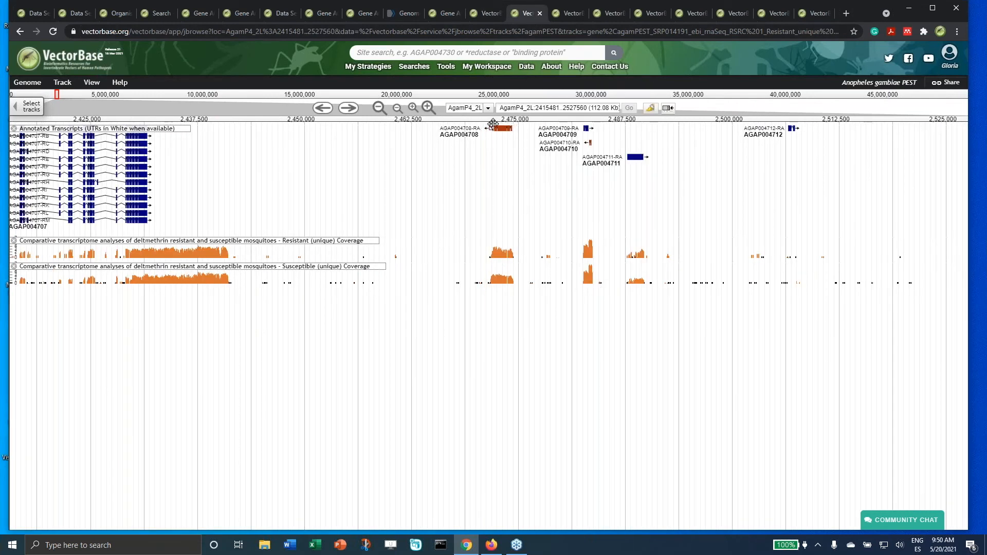
mouse_move(504, 254)
click(568, 13)
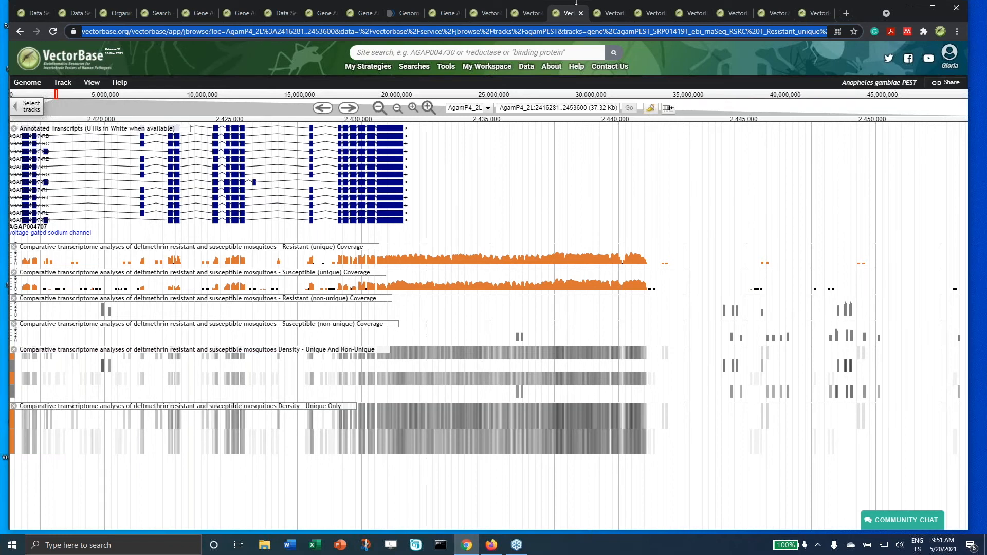
click(608, 18)
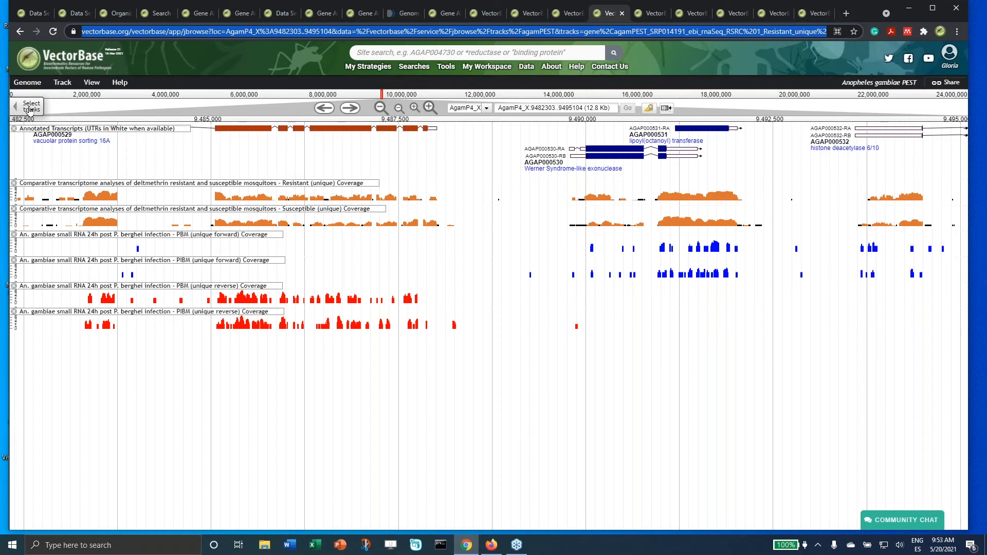
Step: Remove the Transcriptomics category filter from the track selection, and review the data set, track type, RNA-Seq alignment and strand filters
click(655, 19)
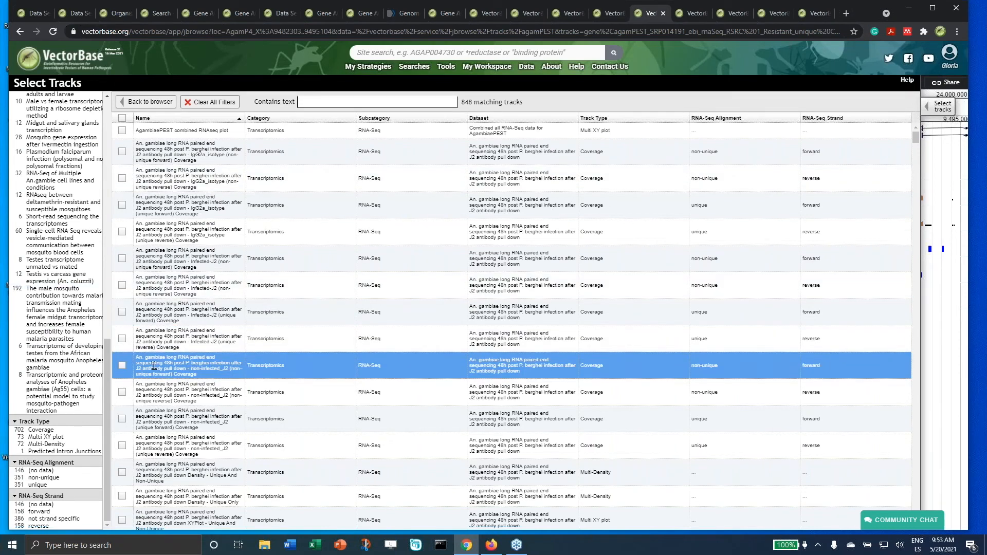
scroll(78, 354, up, 5)
scroll(78, 355, up, 6)
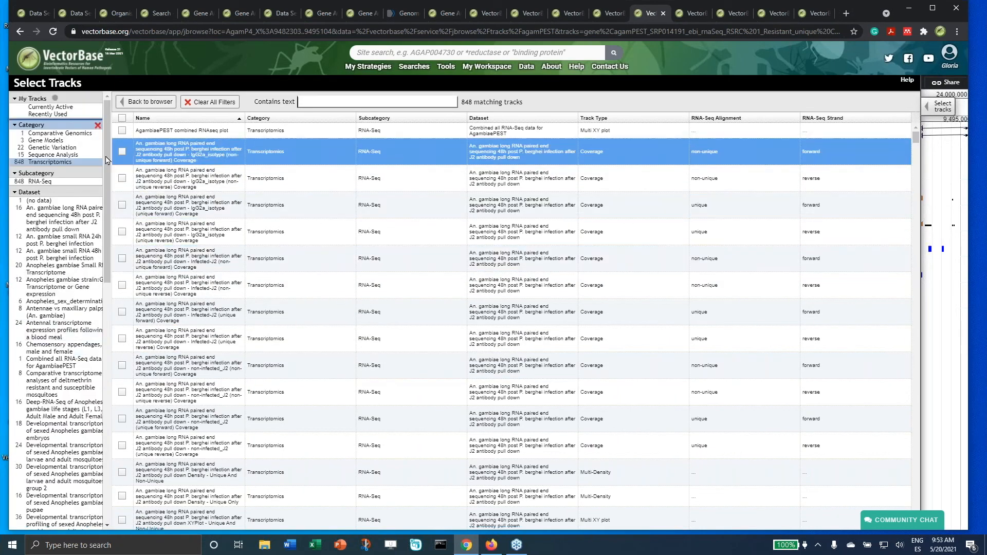
click(34, 162)
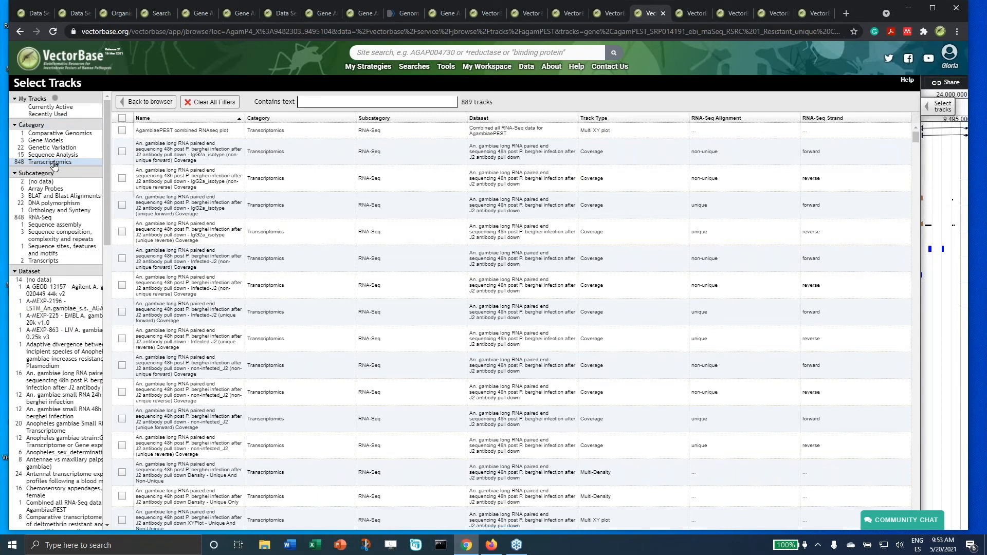
scroll(66, 331, down, 4)
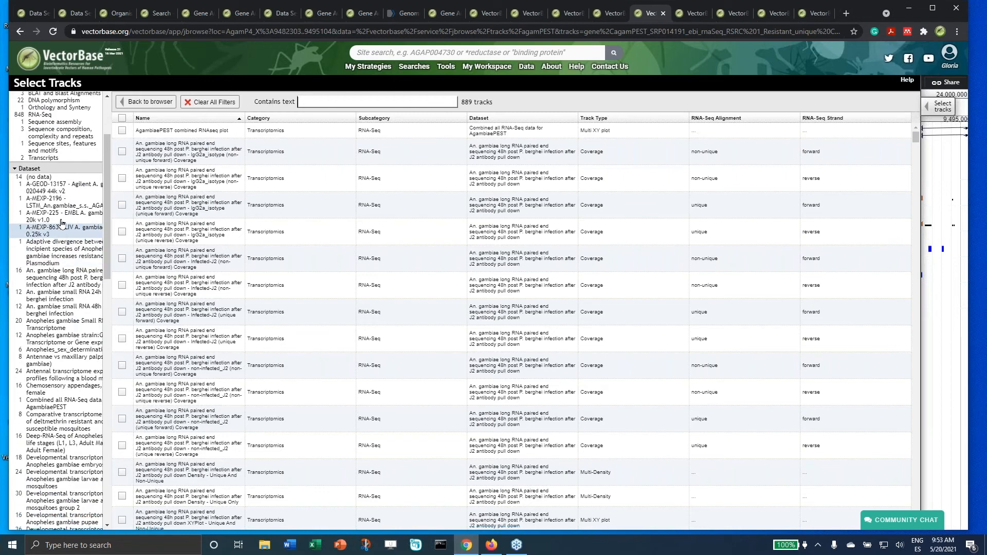
scroll(61, 216, down, 11)
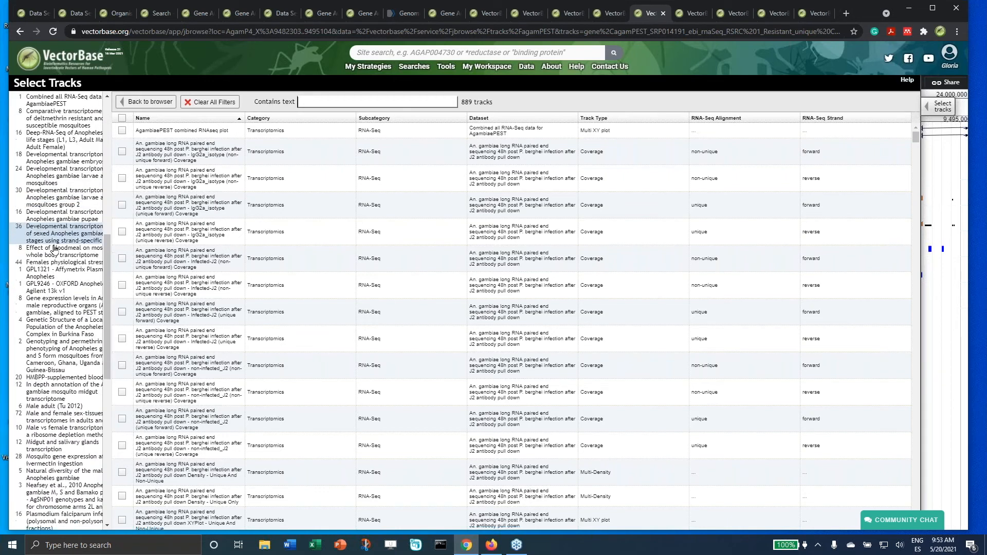
scroll(58, 300, down, 7)
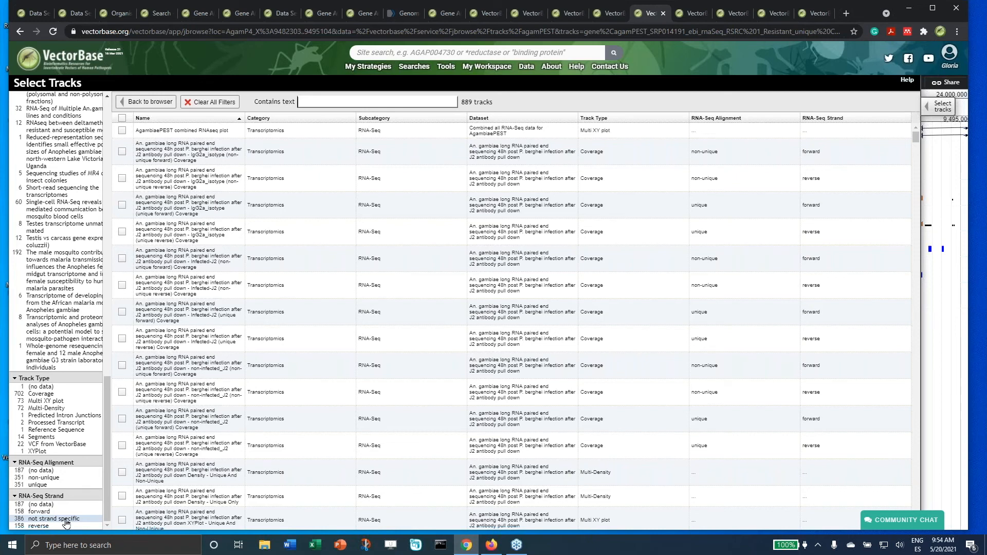
Step: In the browser view with the RNA-Seq Evidence for Introns track, turn off log scale for the Resistant (unique) Coverage track
click(694, 13)
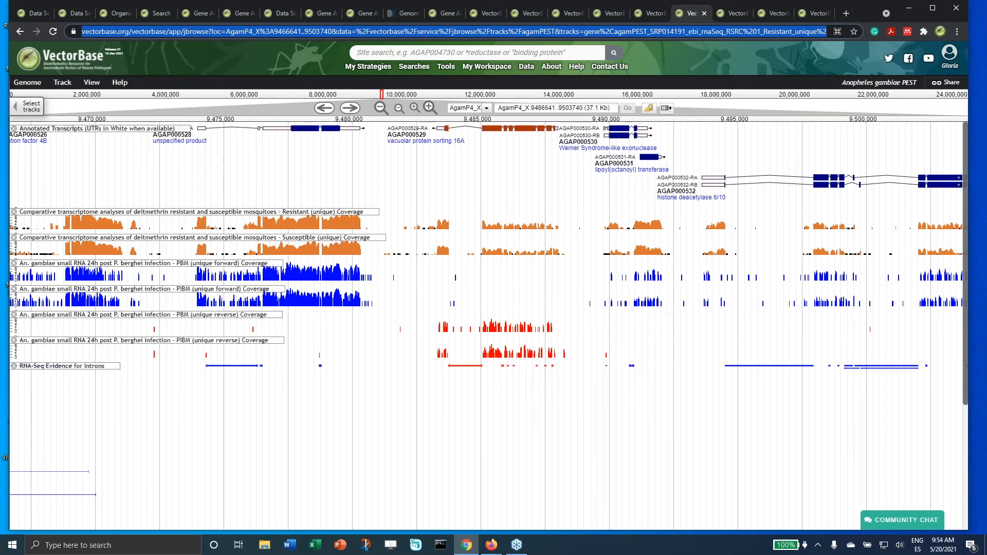
click(372, 217)
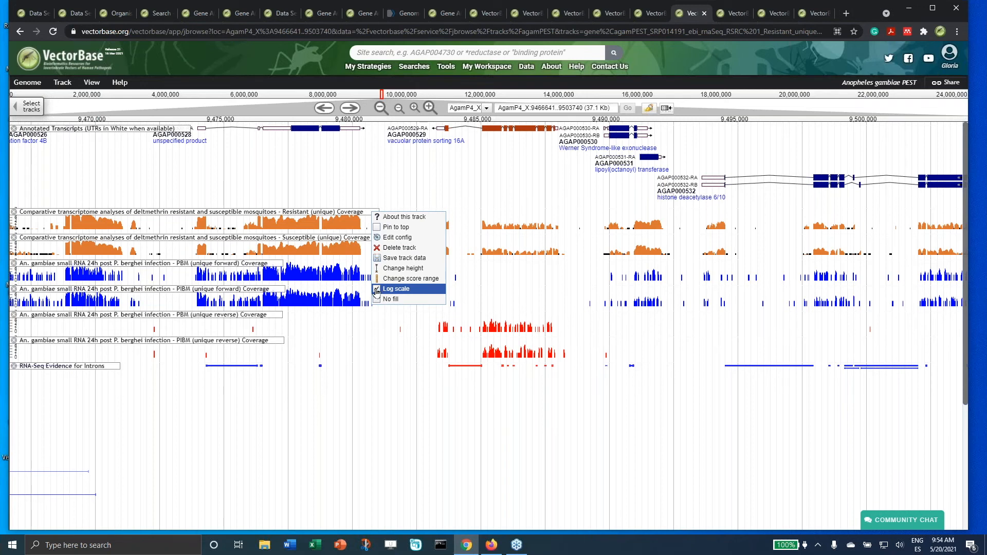
click(377, 289)
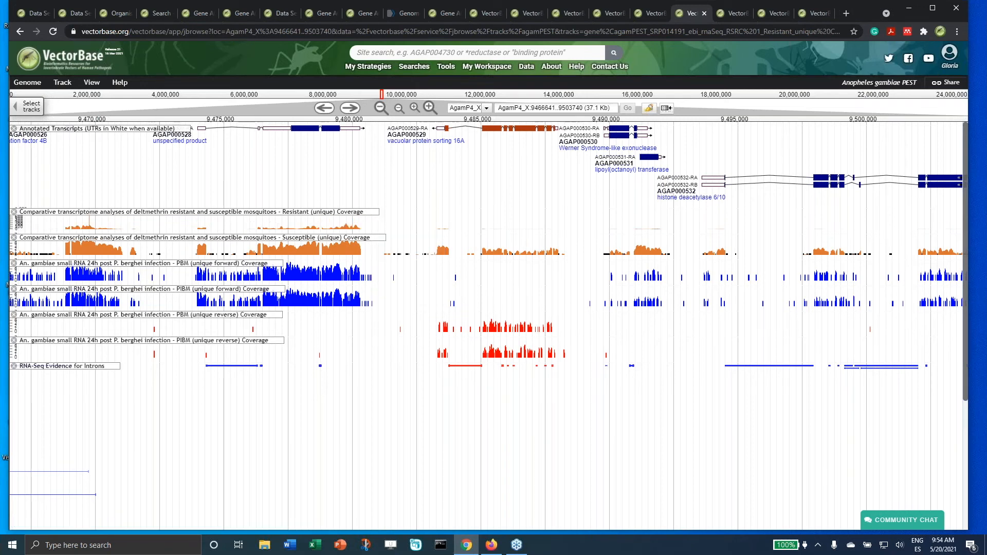
Step: Review the display options of the Resistant (unique) Coverage track and close the intron details
click(373, 212)
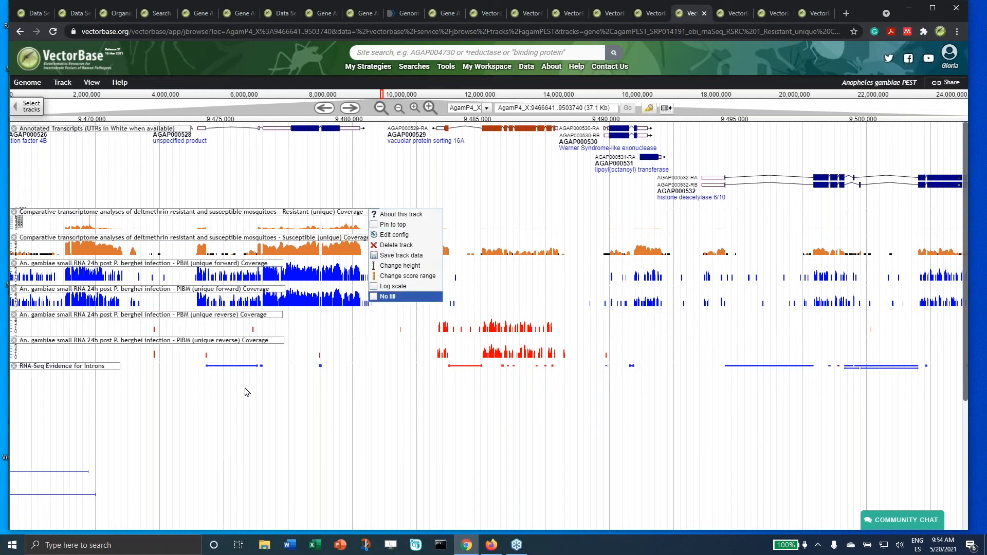
click(213, 419)
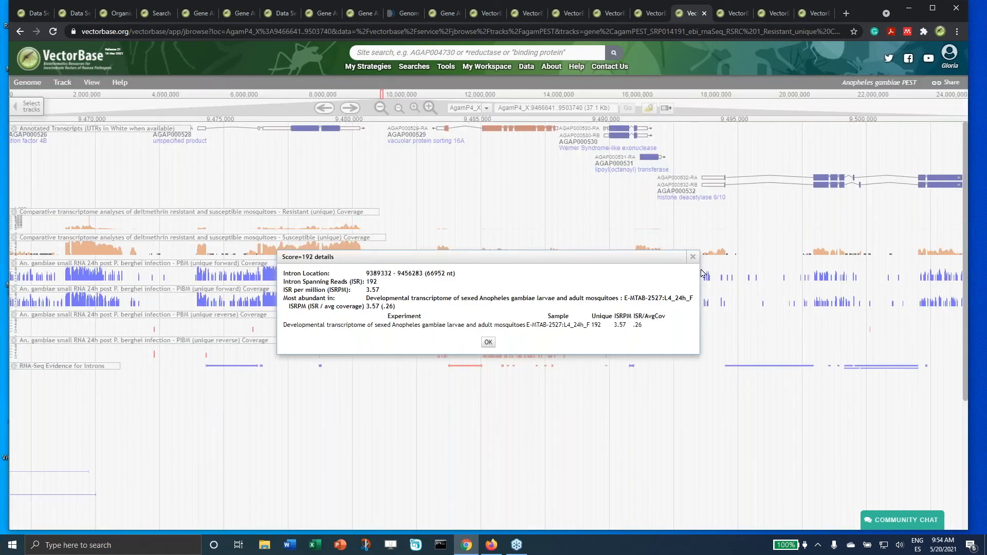
click(693, 258)
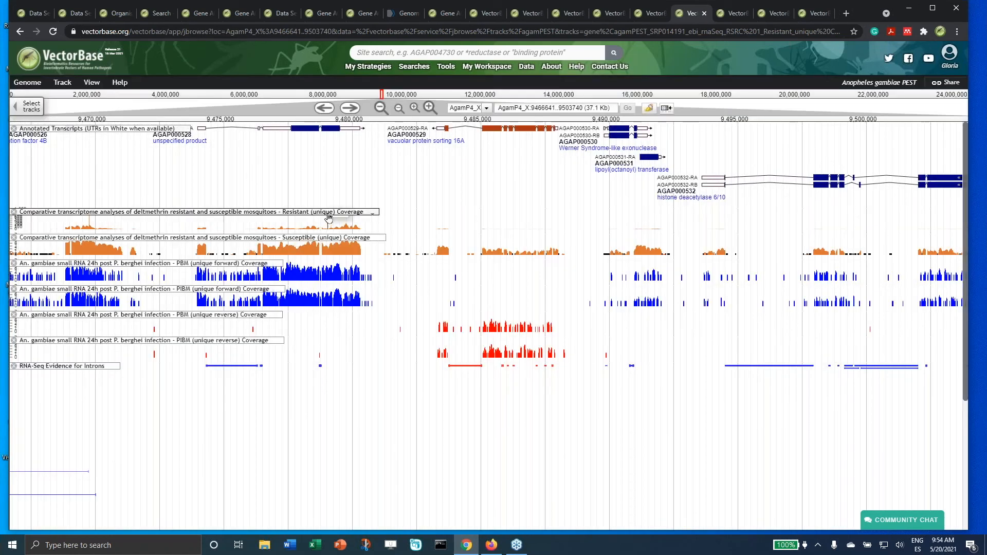
click(372, 214)
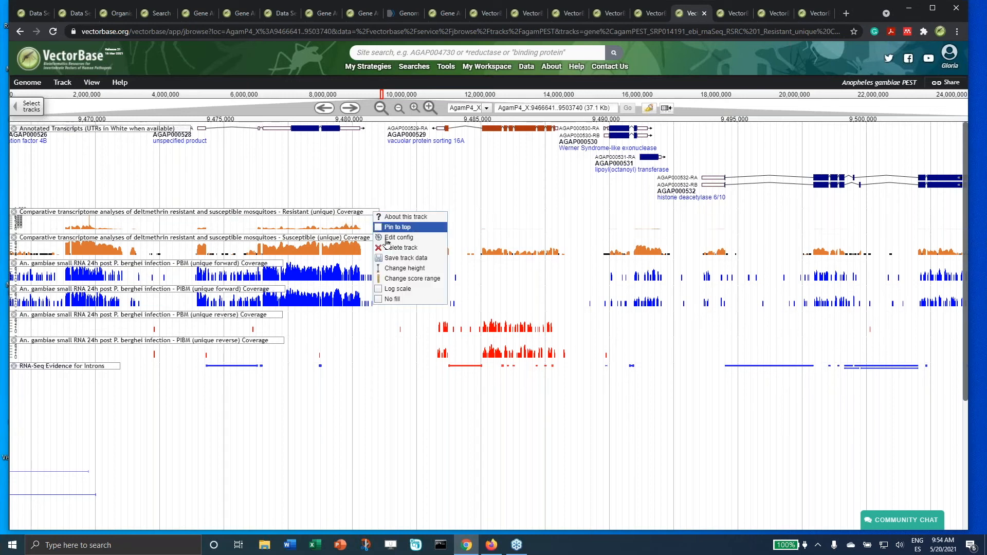
click(363, 418)
click(702, 224)
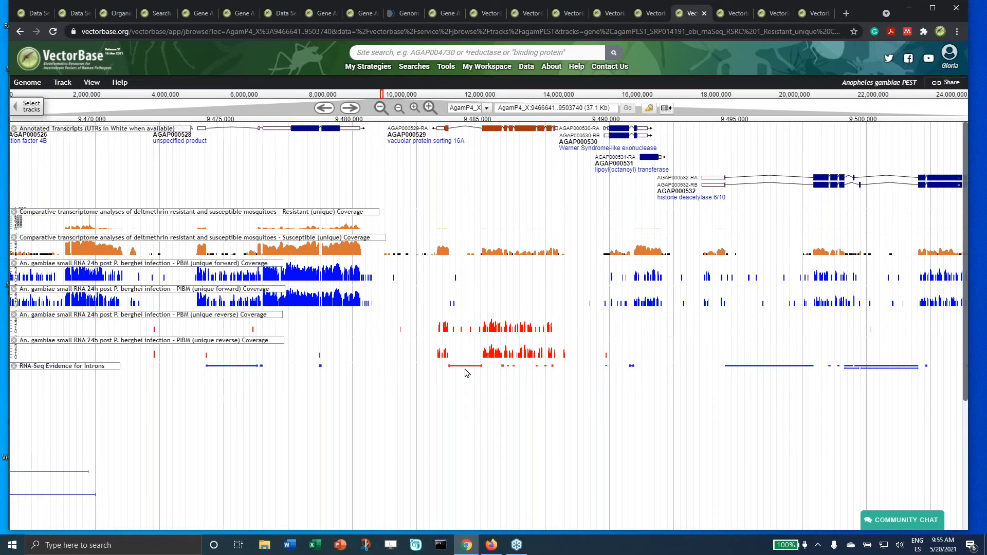
Step: Examine the forward and reverse small RNA coverage tracks near AGAP000528, and view the upcoming webinars page
mouse_move(468, 370)
click(775, 13)
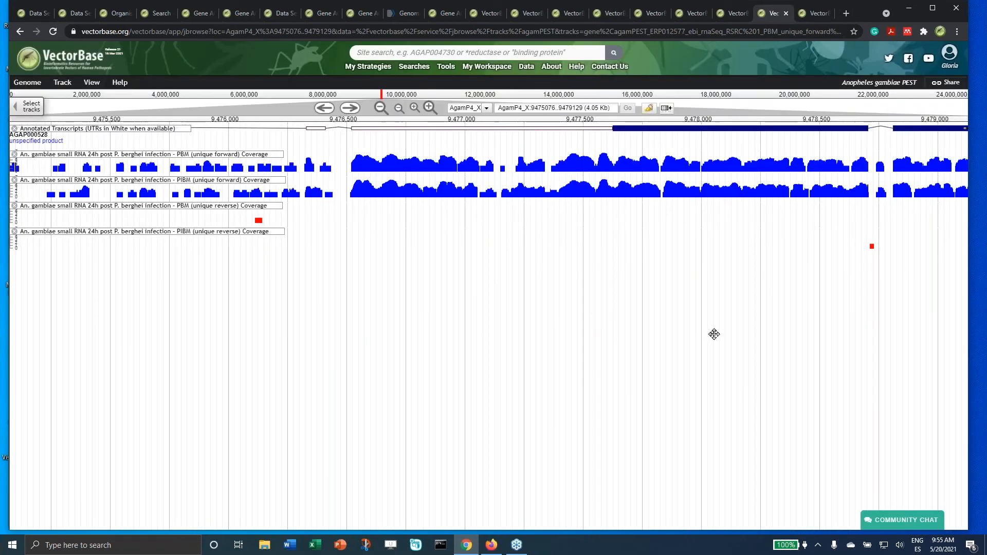
mouse_move(528, 166)
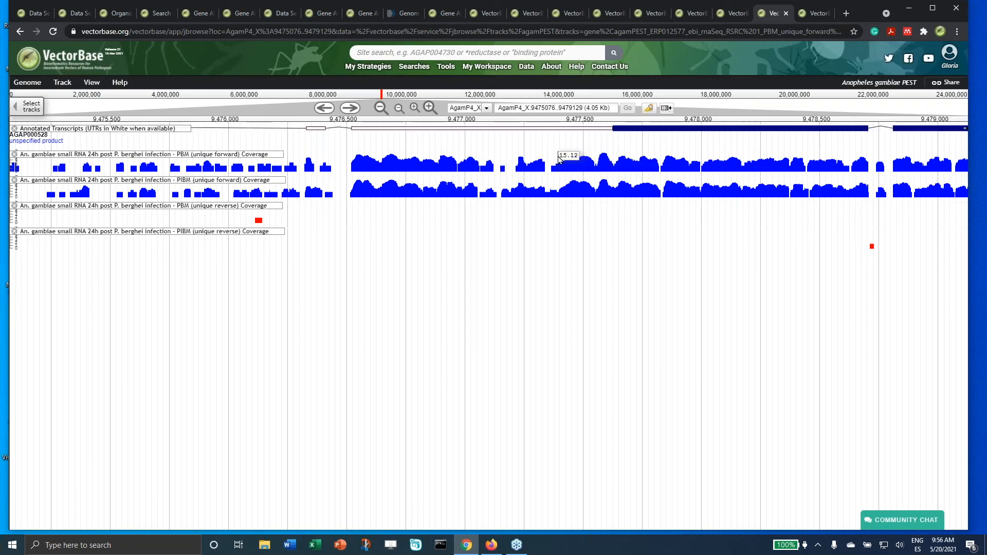
click(817, 13)
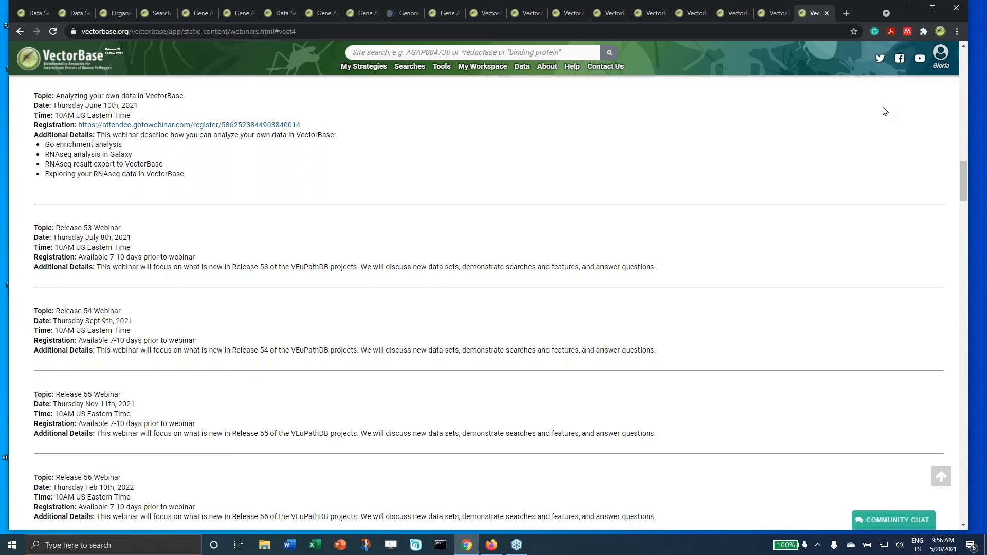
click(779, 15)
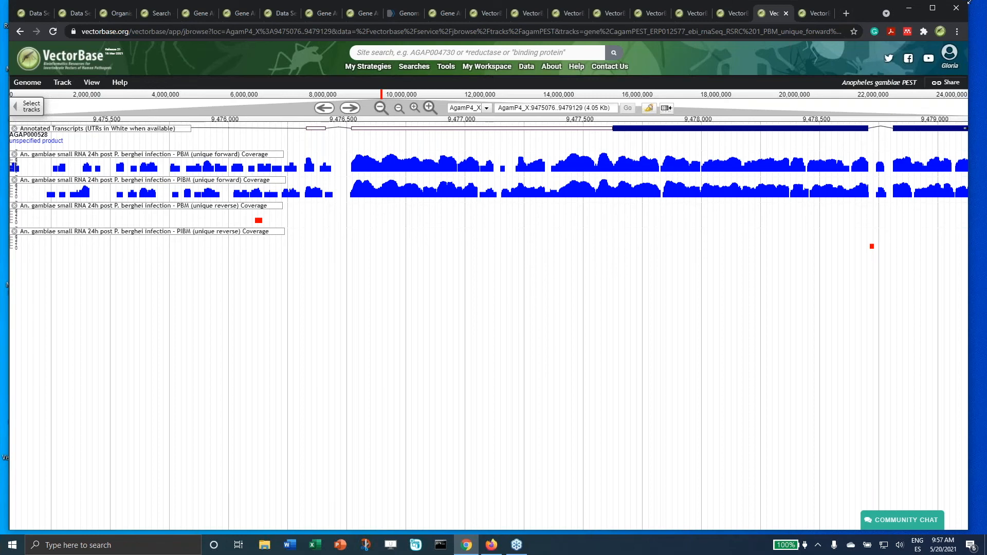
click(982, 29)
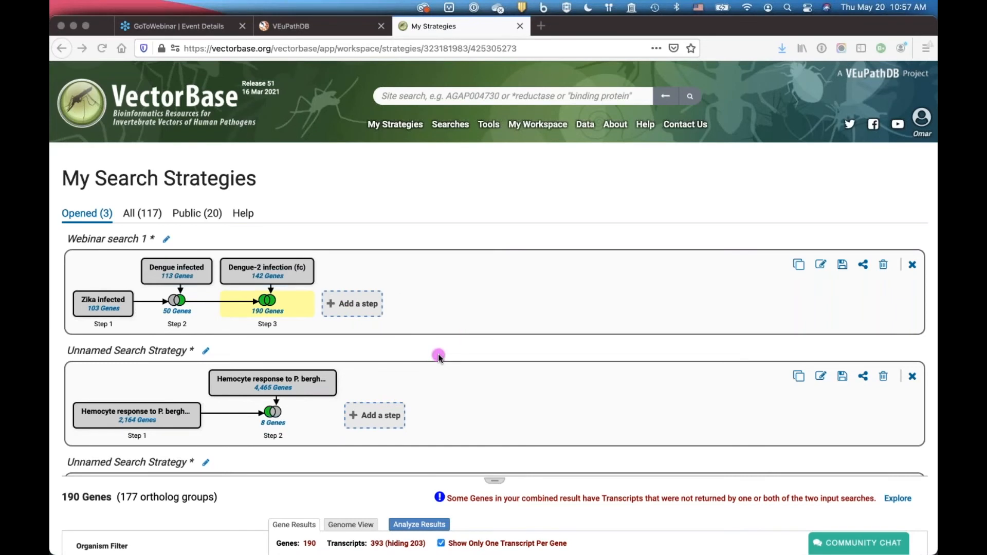
Step: Review the opened search strategies, from Webinar search 1 down to the single-step Text strategy
scroll(438, 357, down, 5)
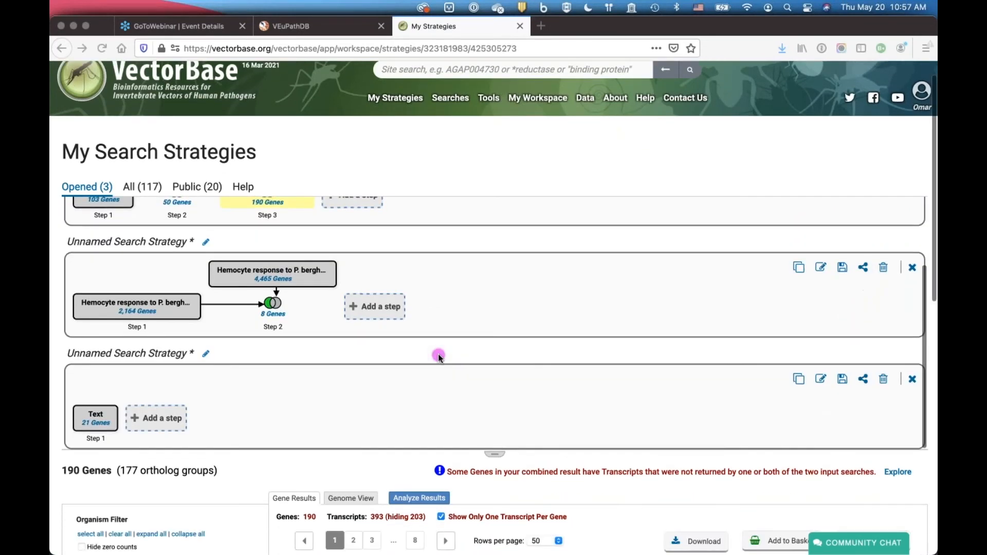
scroll(439, 358, down, 2)
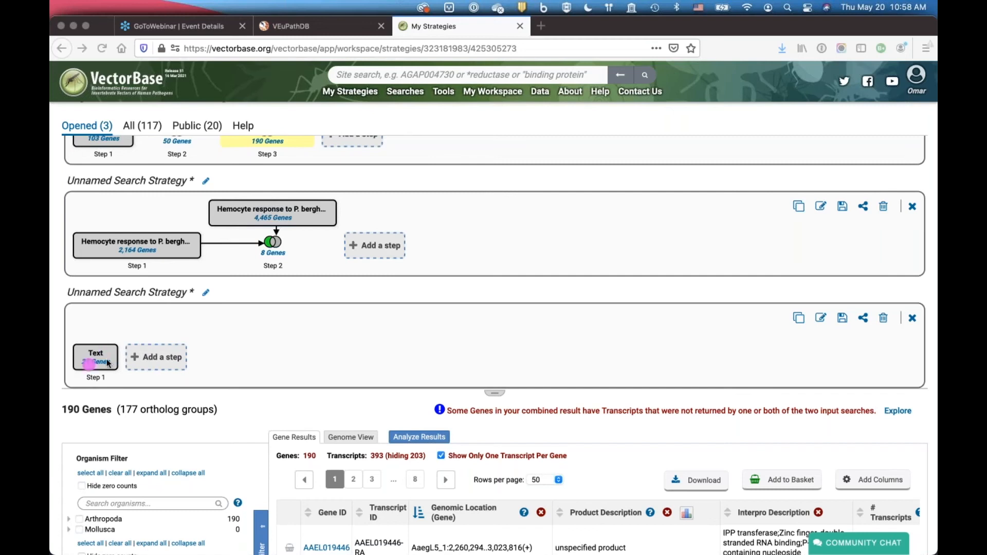
scroll(335, 362, up, 5)
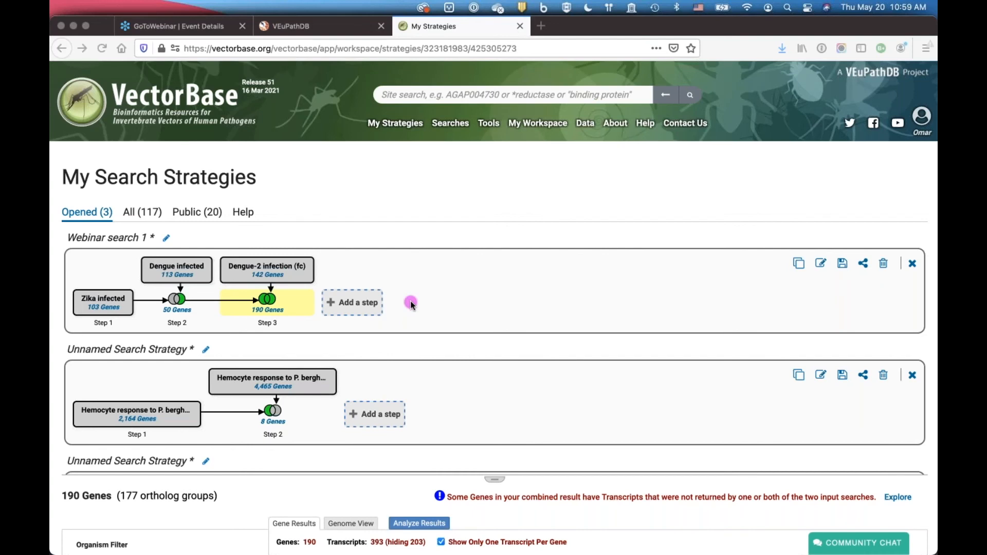
Step: View the VEuPathDB webinars page and home page, and return to the VectorBase search strategies
click(330, 30)
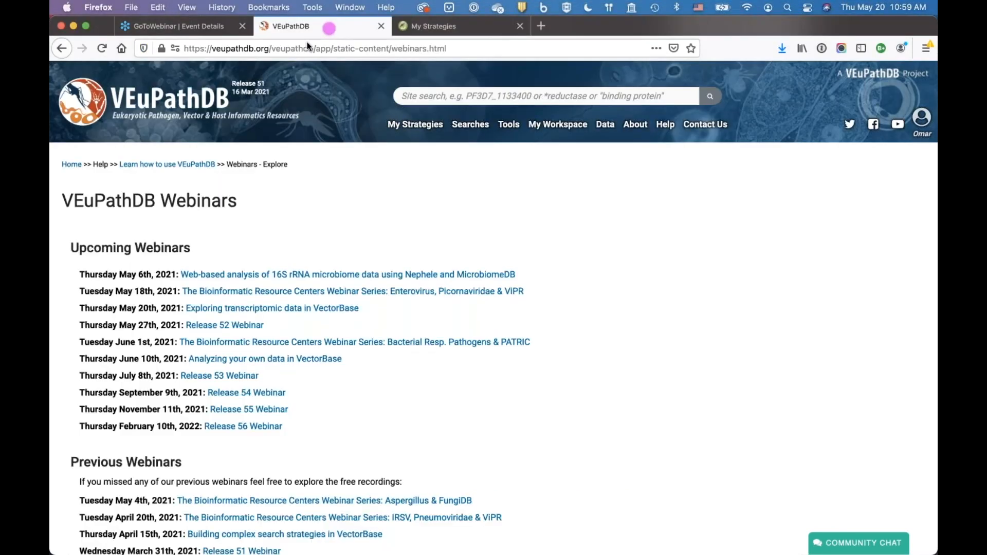
click(190, 108)
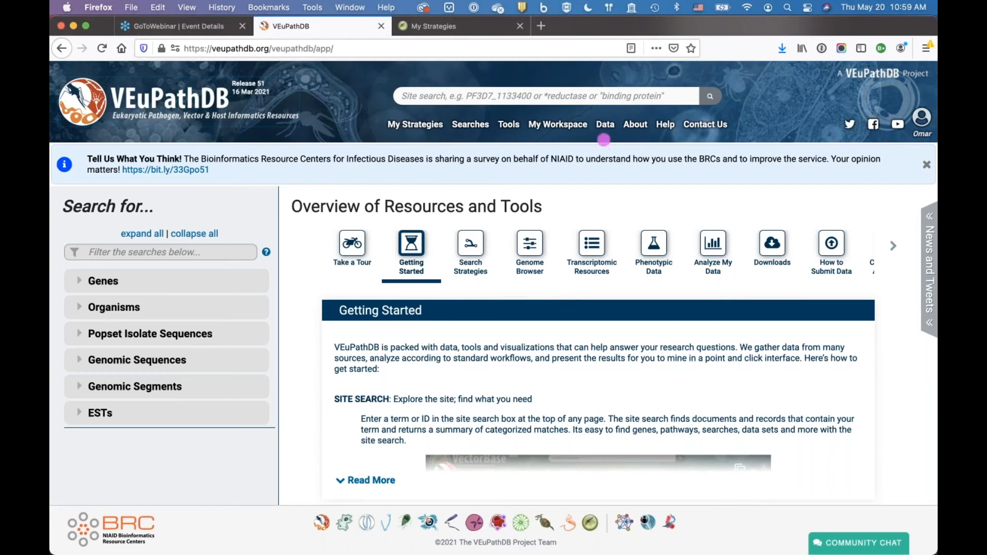
click(451, 28)
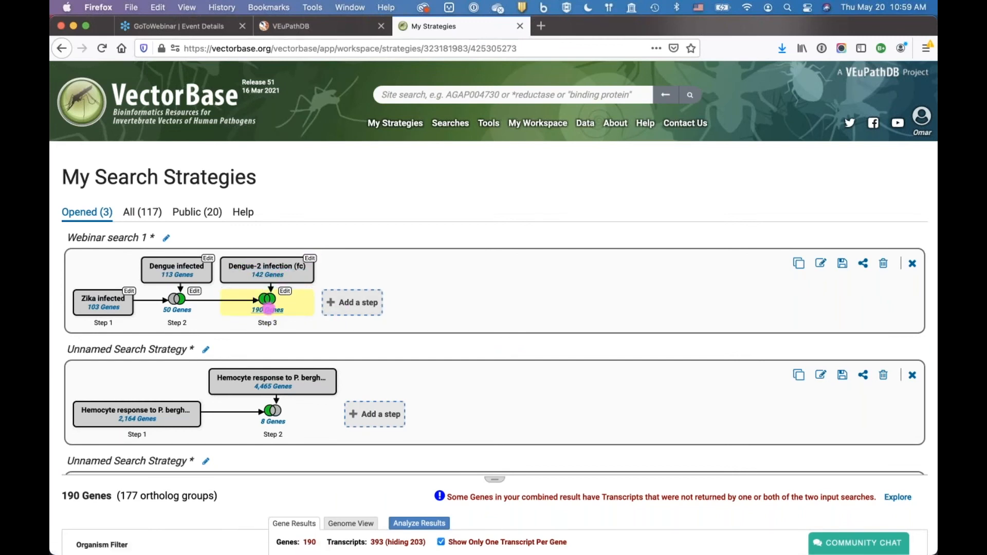
Step: Add a step to Webinar search 1 that transforms the Step 3 genes into Anopheles gambiae PEST orthologs, without limiting to syntenic orthologs
click(266, 310)
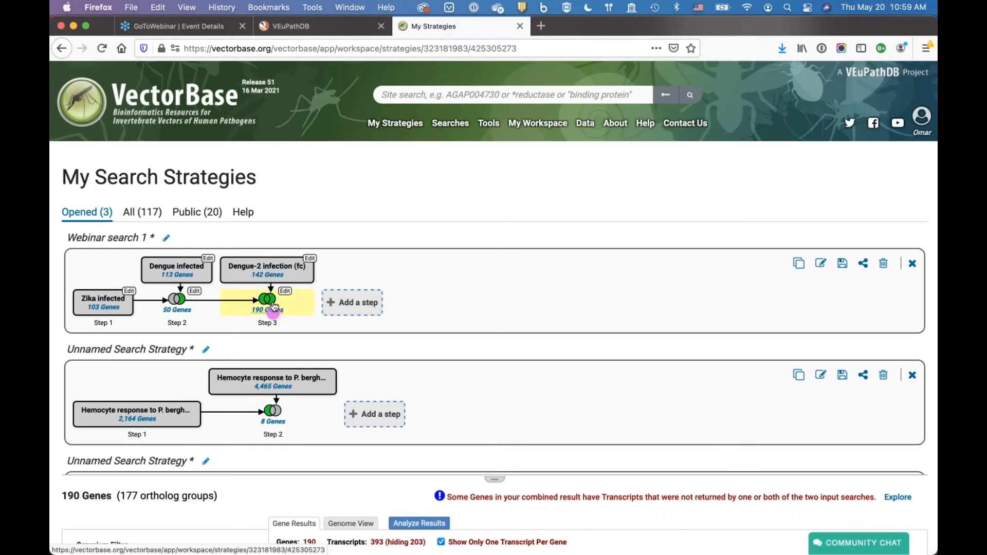
click(343, 307)
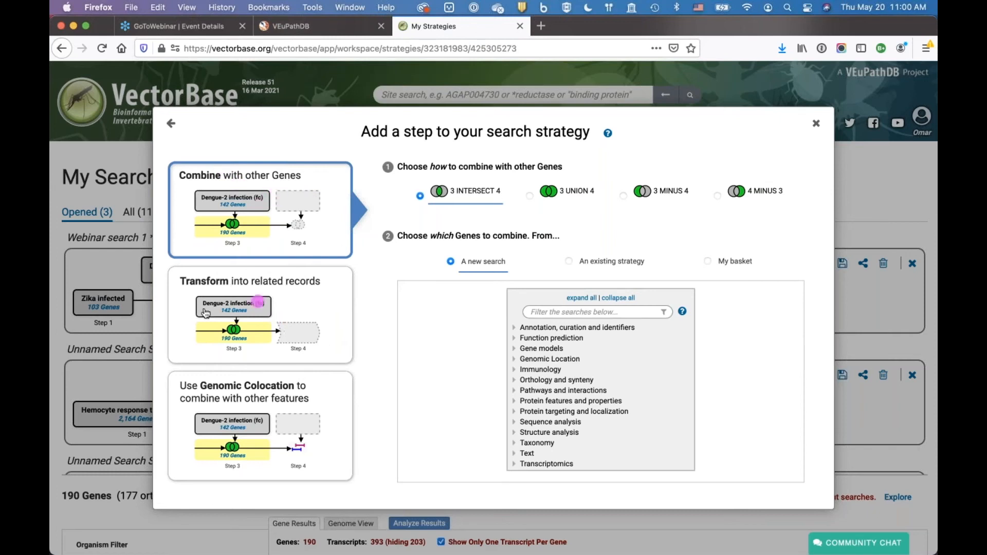
click(307, 335)
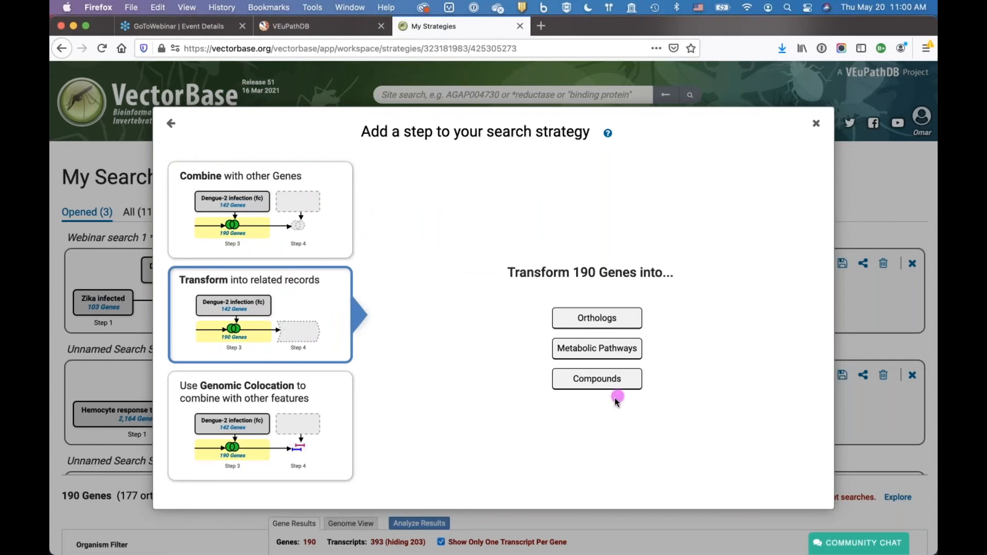
click(598, 318)
click(277, 257)
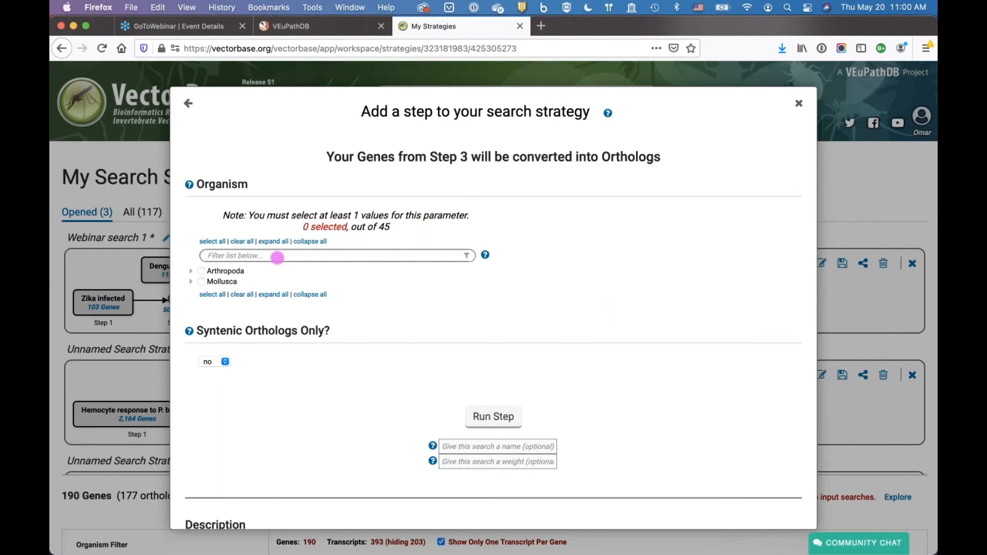
text(pest)
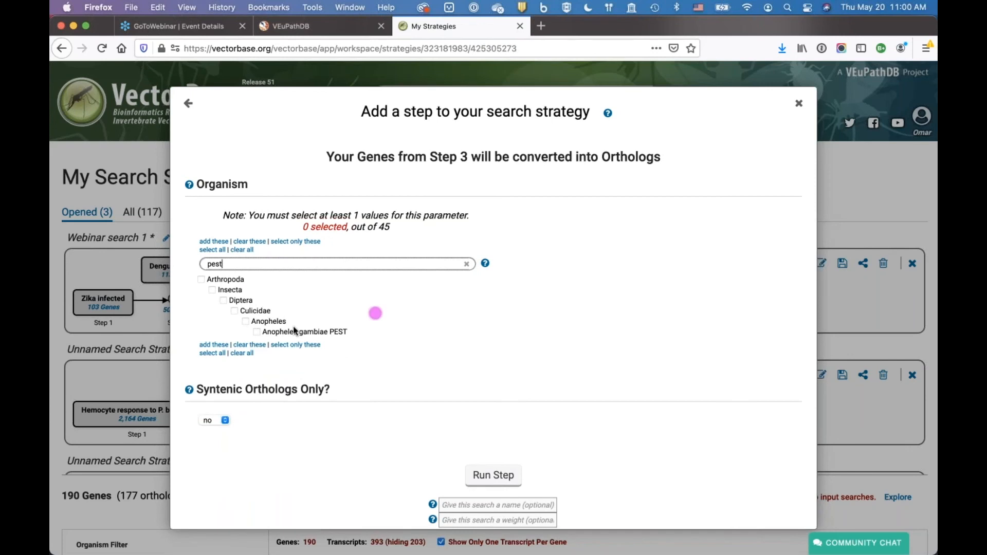
click(256, 332)
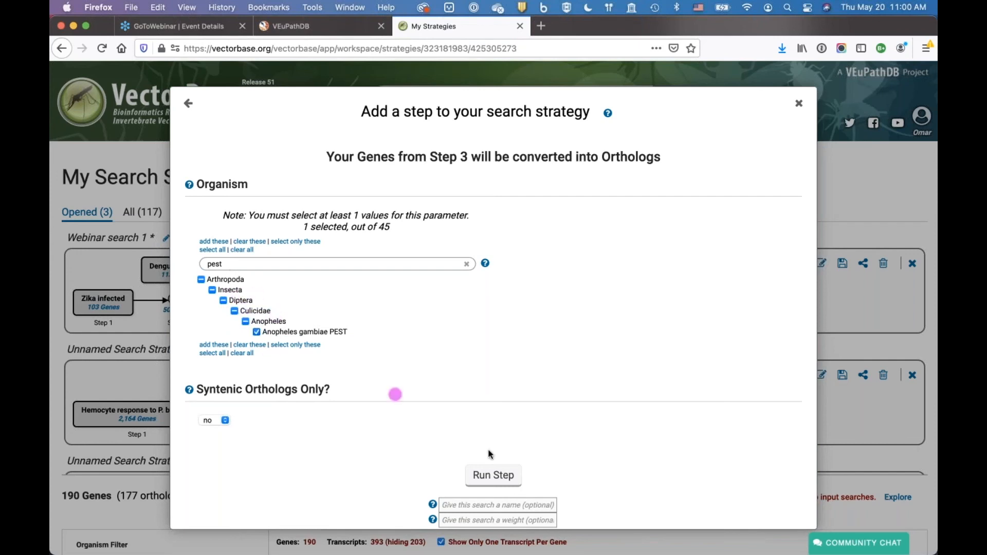
click(500, 476)
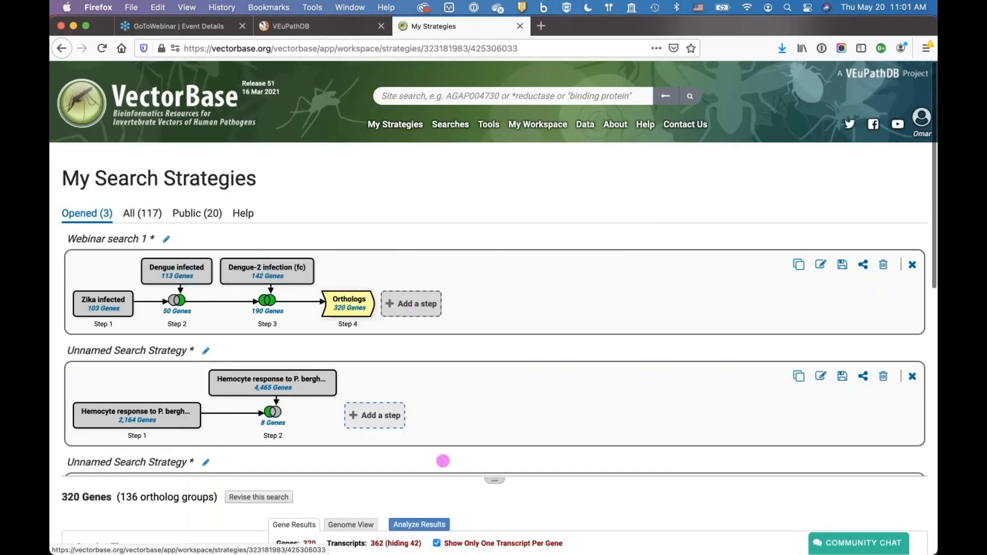
Step: Examine the ortholog gene results, including organism, genomic location, product description, input orthologs, ortholog group, and paralog and ortholog counts
scroll(453, 501, down, 10)
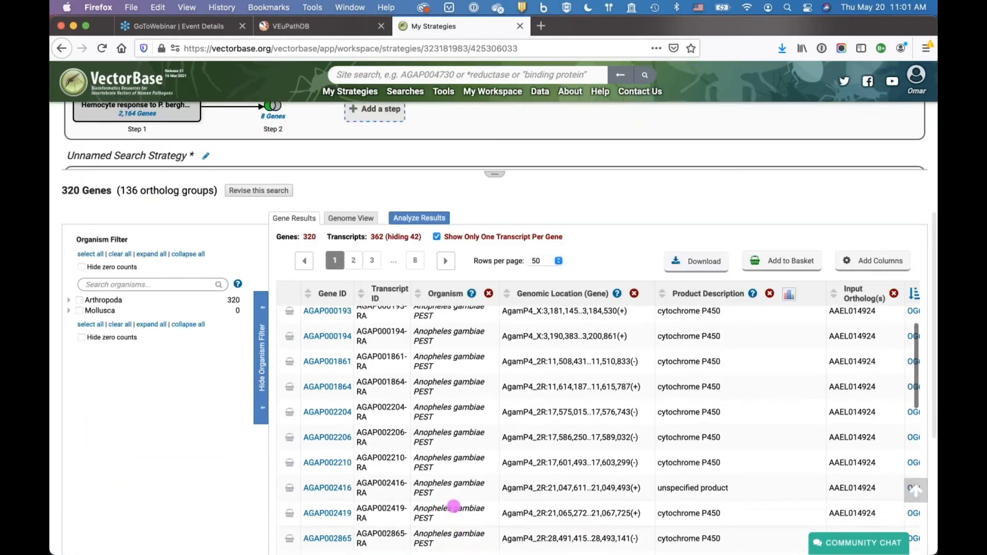
scroll(452, 507, up, 2)
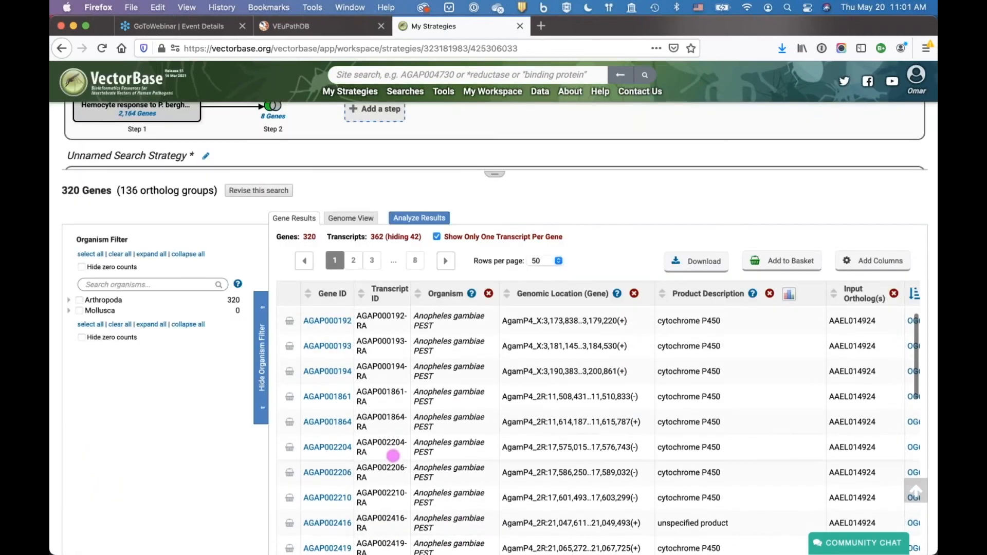
scroll(329, 442, up, 2)
scroll(509, 403, right, 3)
scroll(508, 408, right, 5)
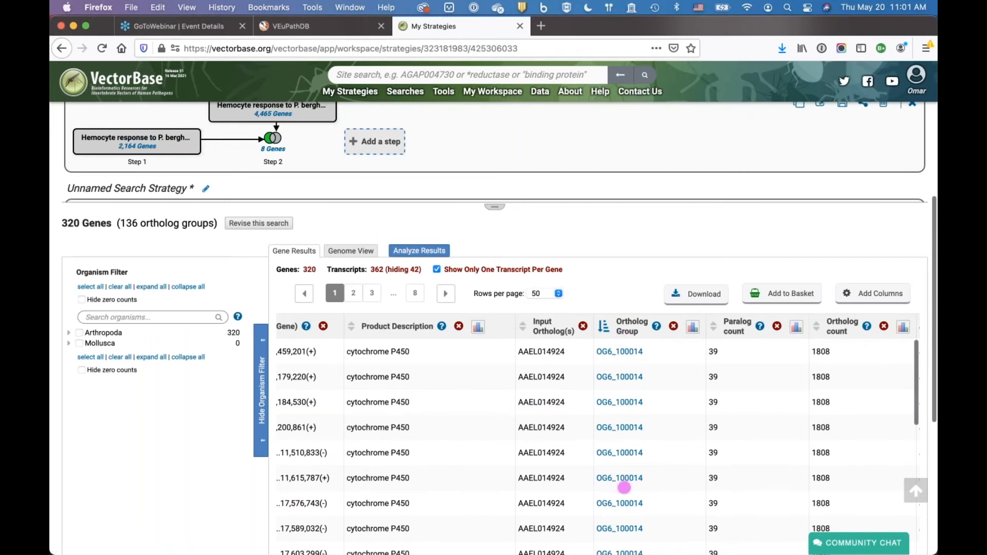
scroll(623, 486, down, 10)
scroll(624, 473, up, 3)
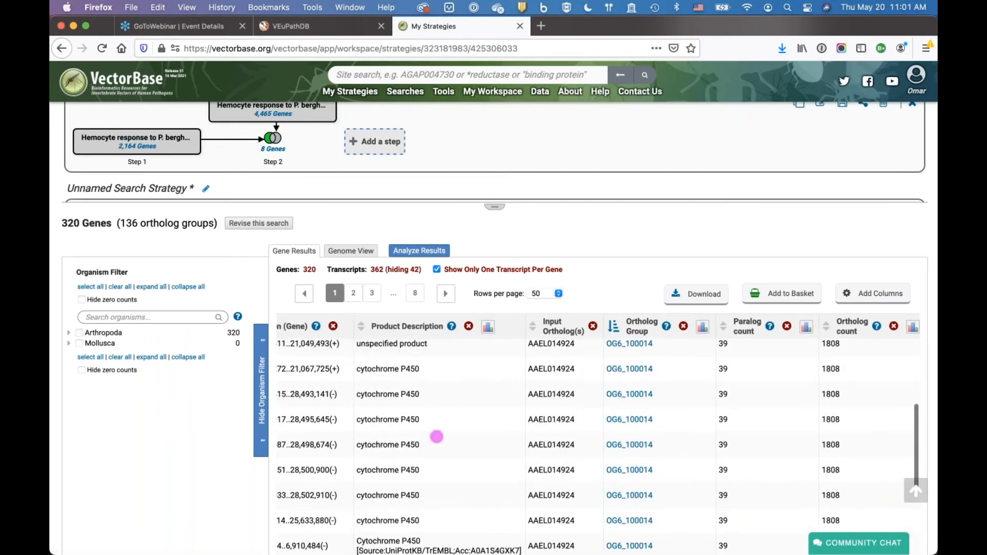
scroll(462, 376, up, 5)
scroll(462, 377, left, 10)
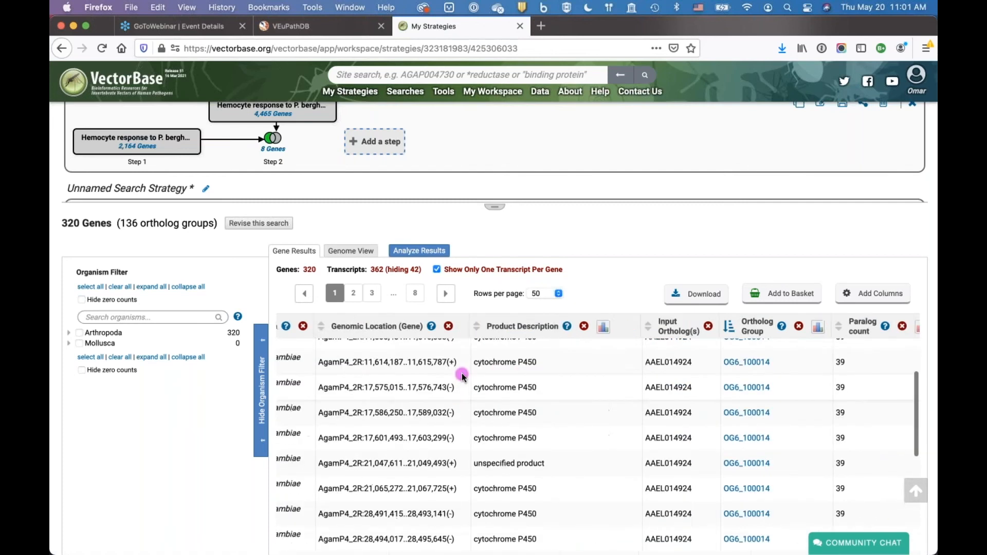
Step: Intersect the Orthologs step of Webinar search 1 with a Predicted Signal Peptide search for Anopheles gambiae PEST
scroll(462, 383, up, 5)
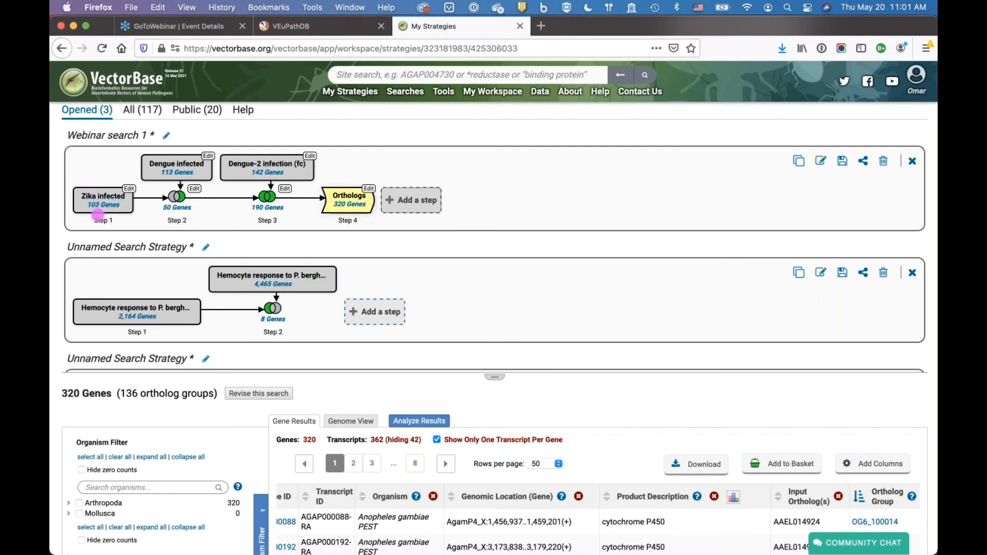
click(405, 197)
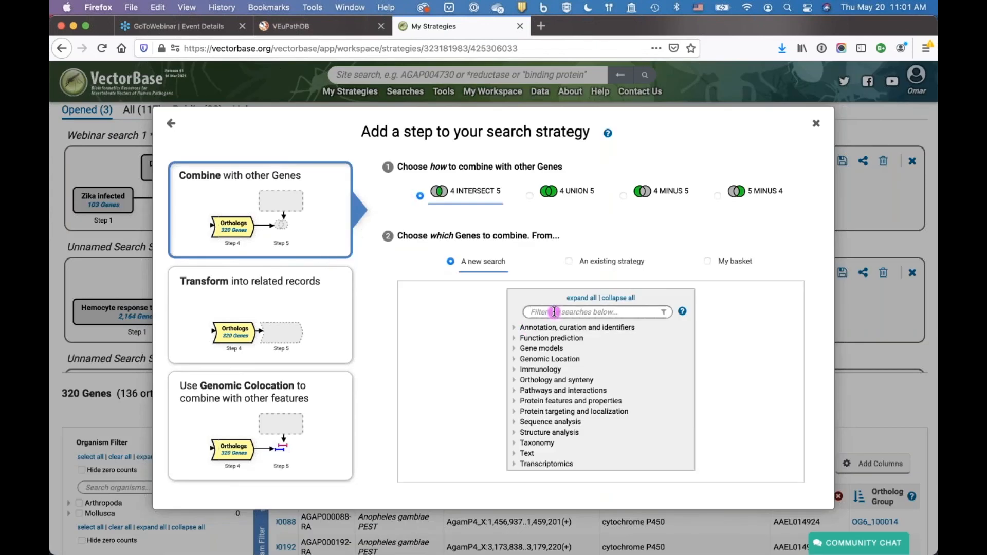
text(sec)
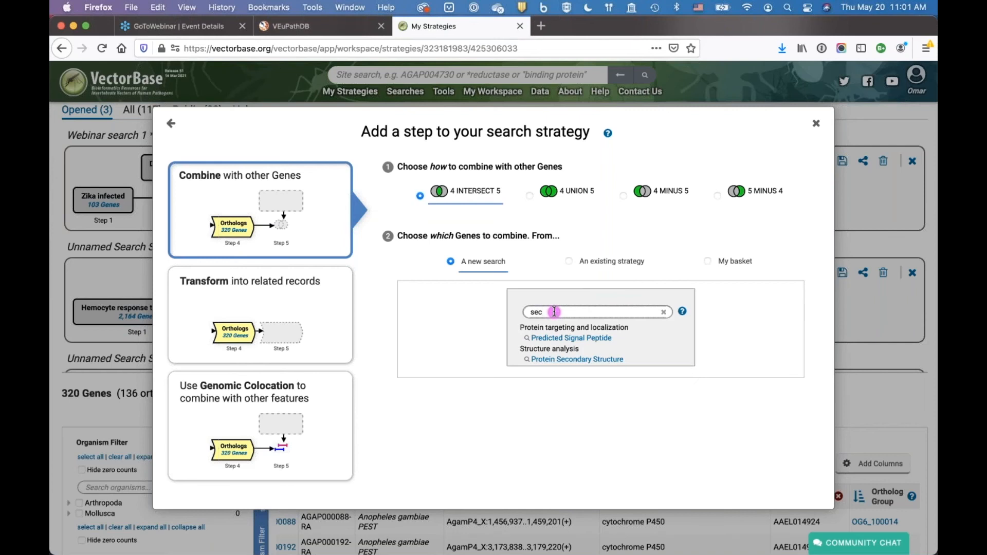
click(558, 340)
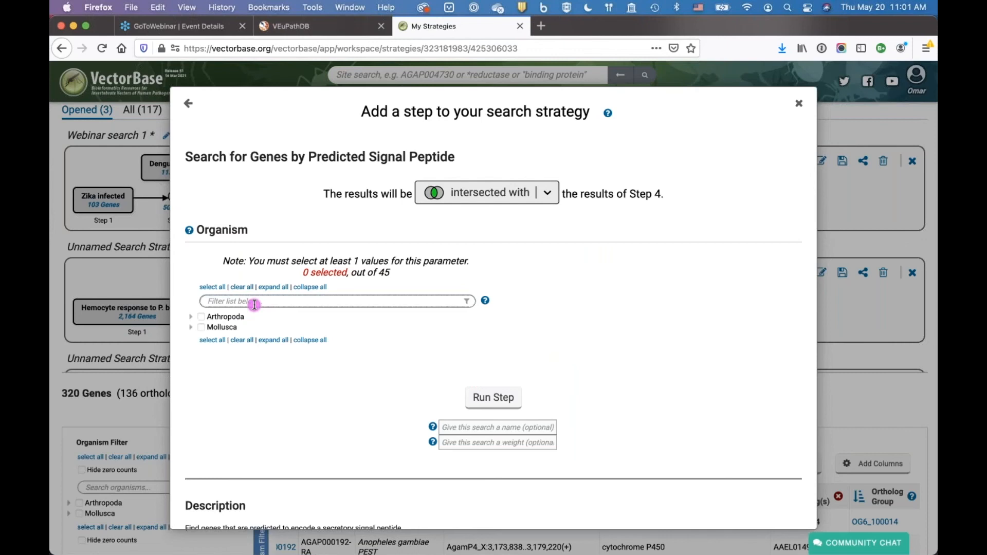
click(255, 304)
text(pest)
click(256, 377)
click(498, 462)
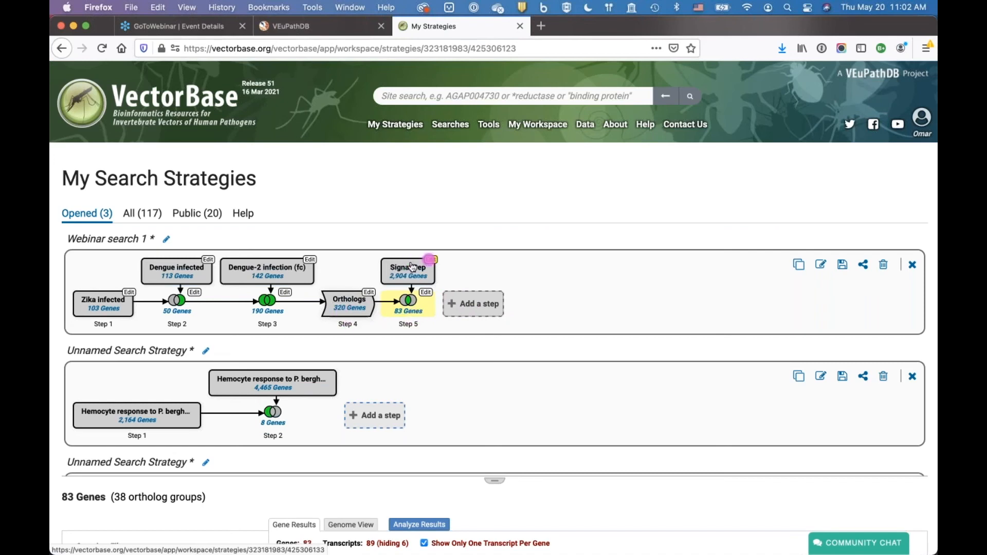
Step: Turn the Signal Pep step of Webinar search 1 into a nested strategy
click(430, 259)
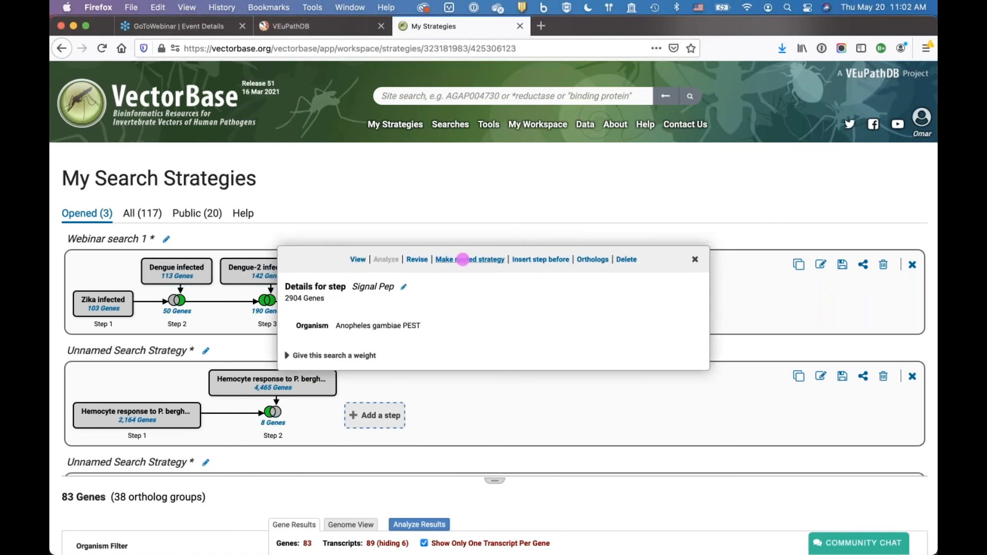
click(462, 259)
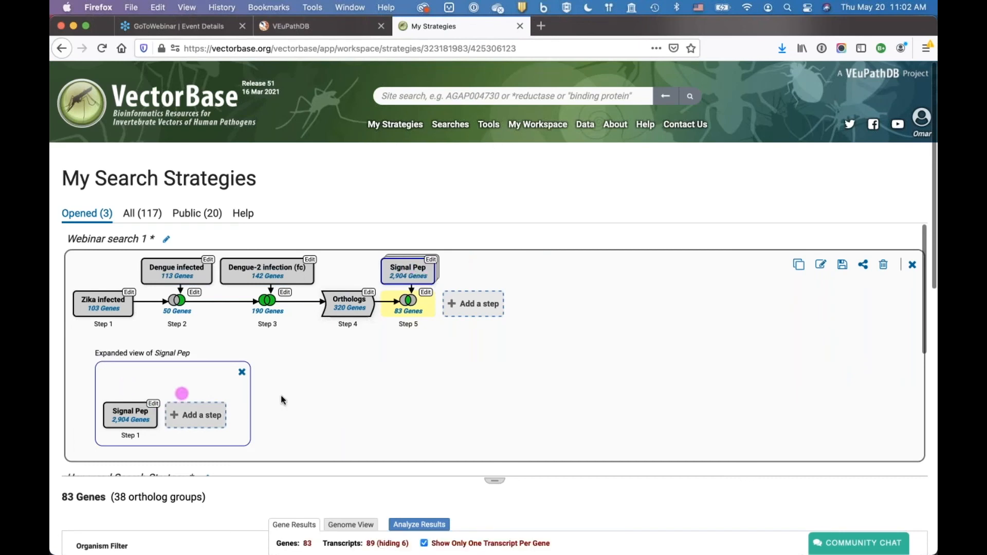
Step: Union the nested Signal Pep step with a Transmembrane Domain Count search for Anopheles gambiae PEST, keeping 1 to 99 domains
click(228, 425)
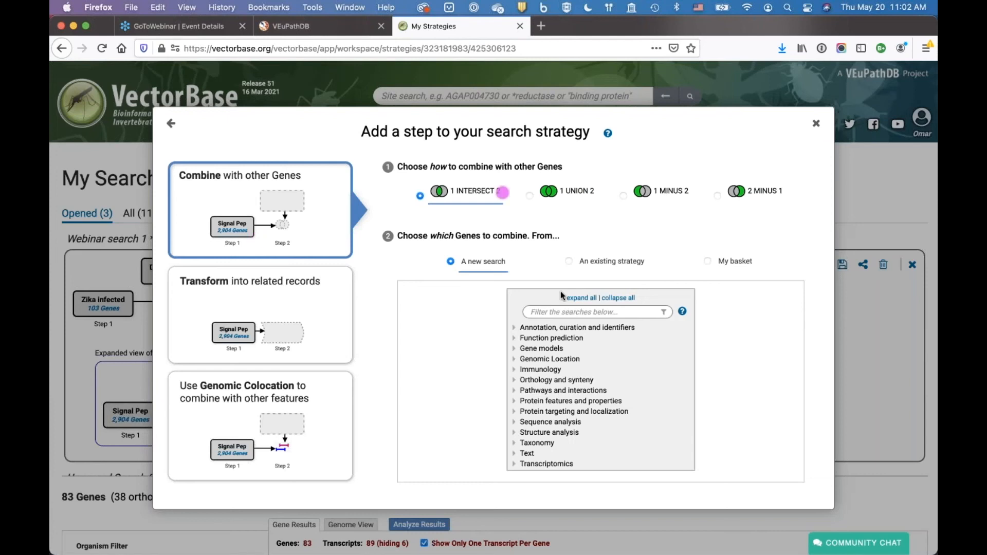
click(552, 311)
text(tr)
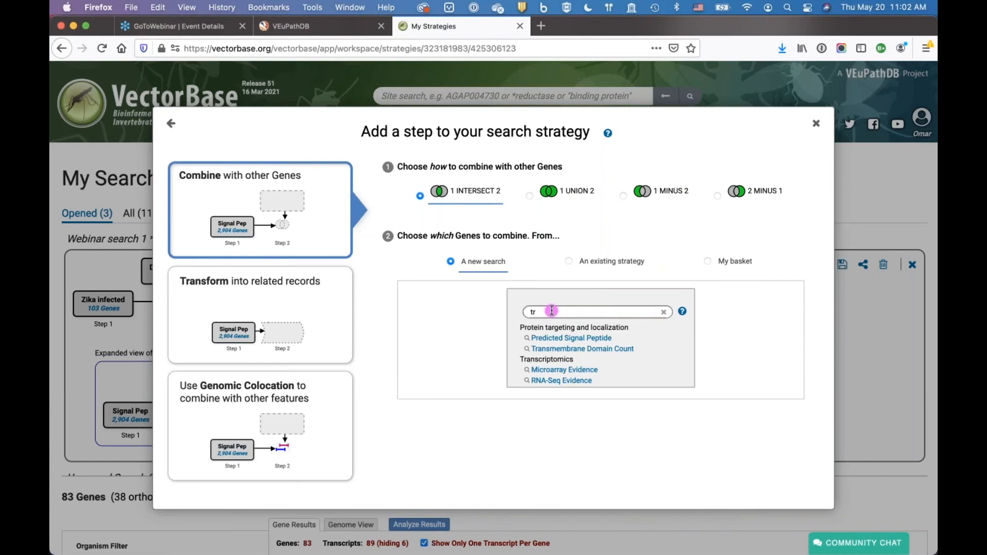
click(576, 348)
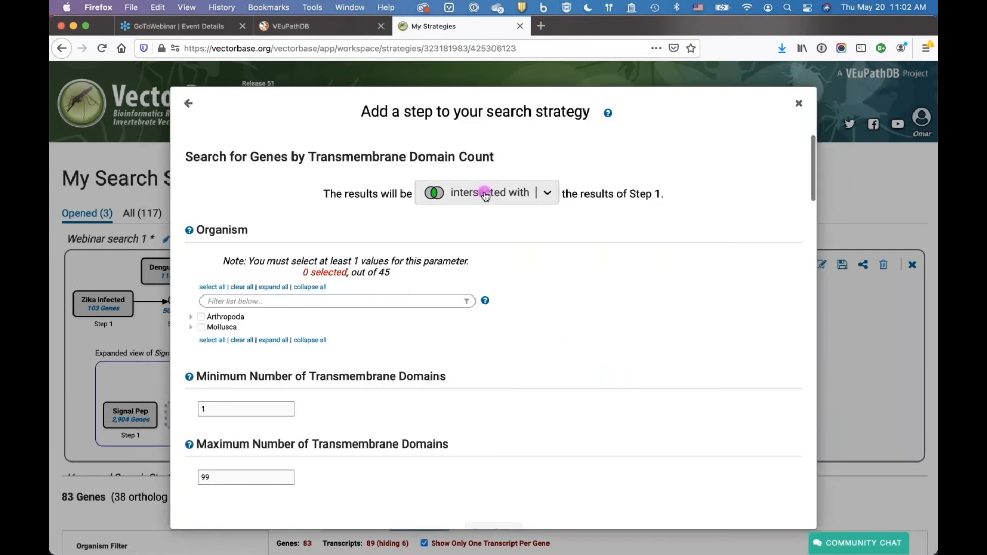
click(486, 194)
click(475, 255)
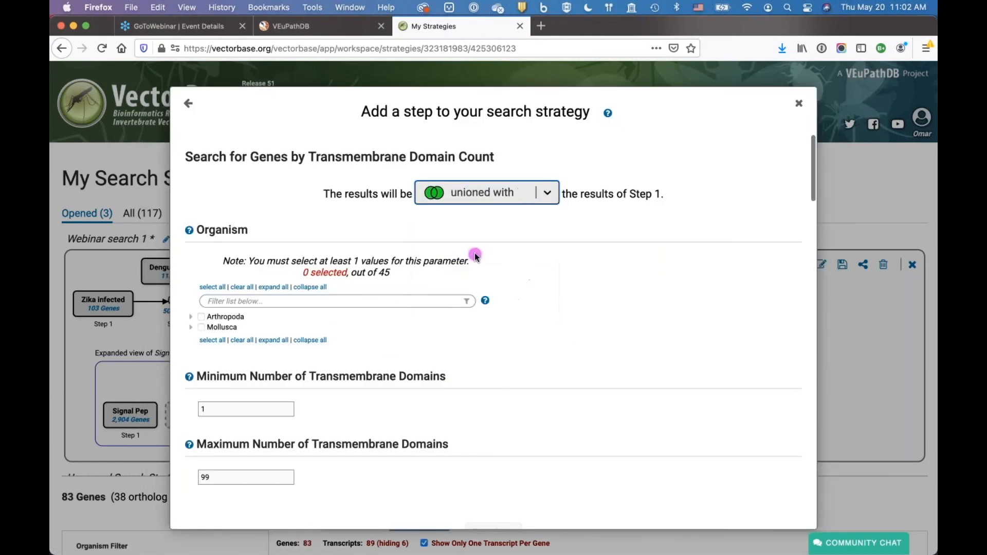
click(240, 301)
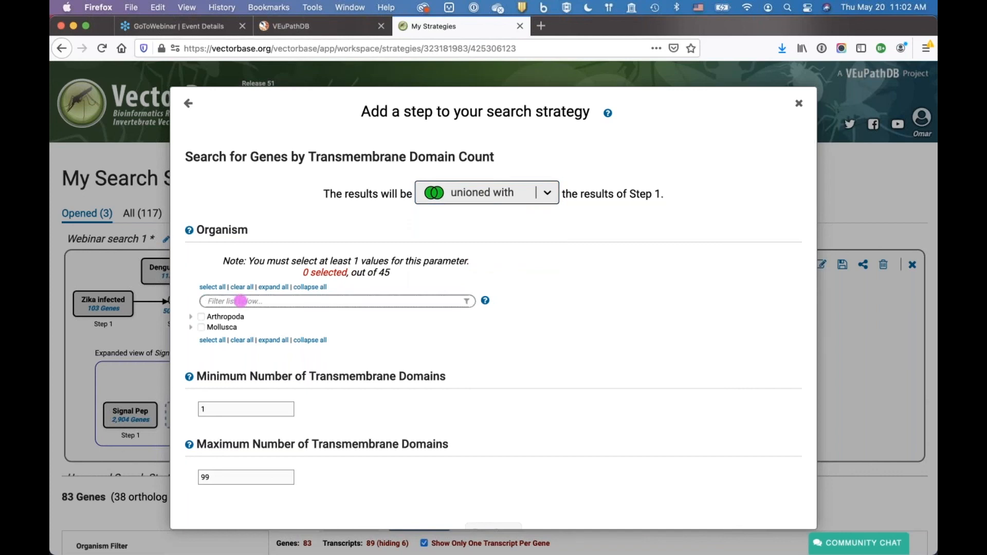
text(pest)
click(256, 378)
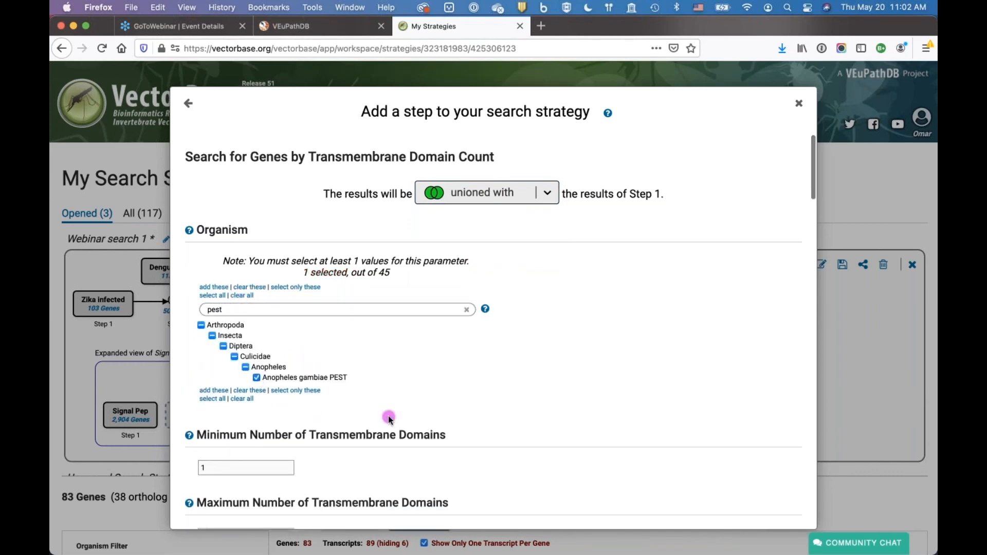
scroll(388, 416, down, 4)
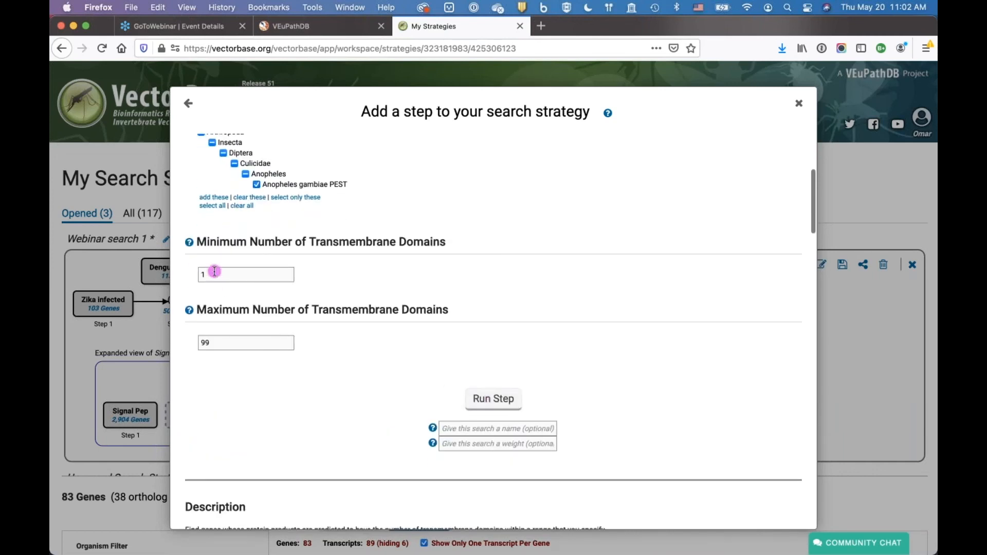
click(498, 399)
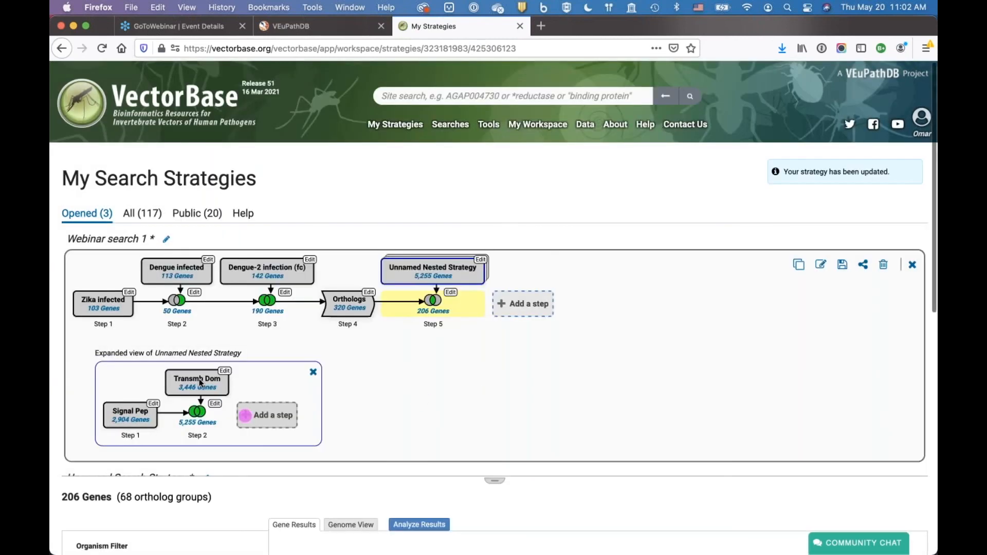
click(122, 415)
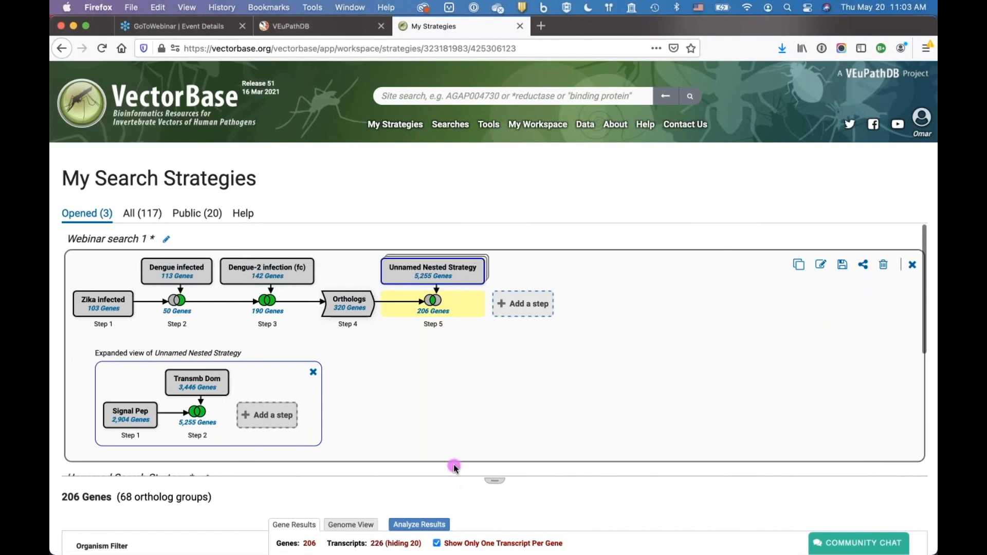
Step: Open the gene results of the unnamed strategy's Text step and examine the gene IDs, organisms and product descriptions
scroll(454, 466, down, 10)
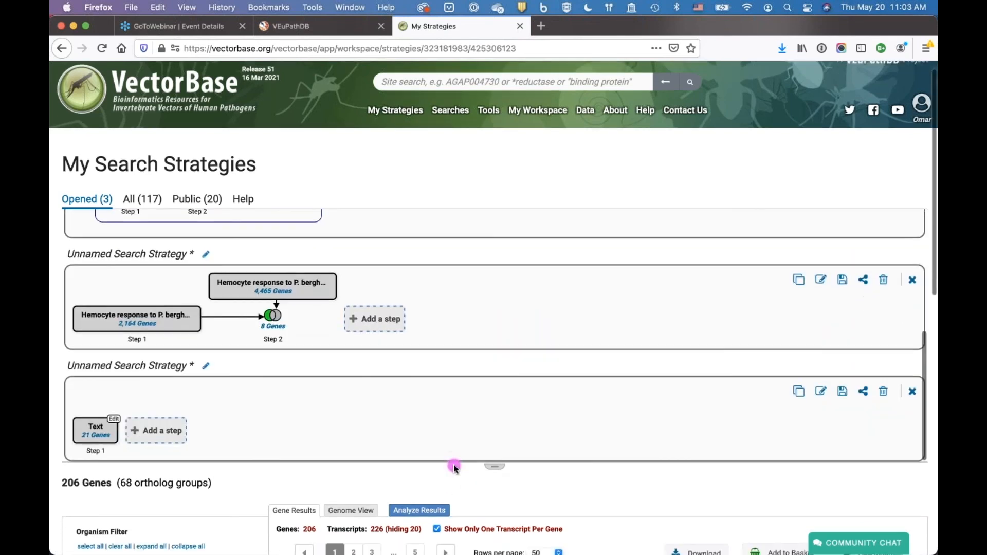
scroll(454, 466, down, 3)
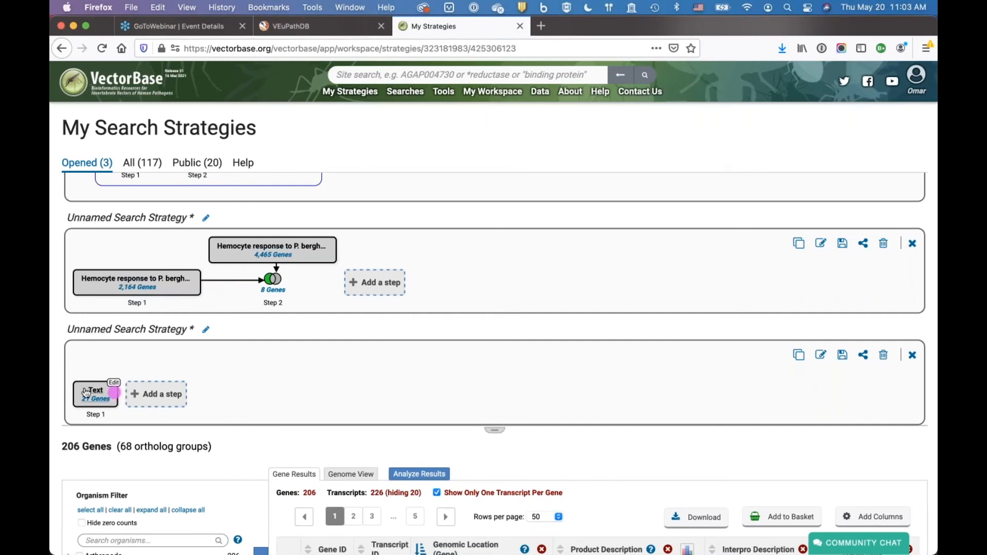
click(104, 400)
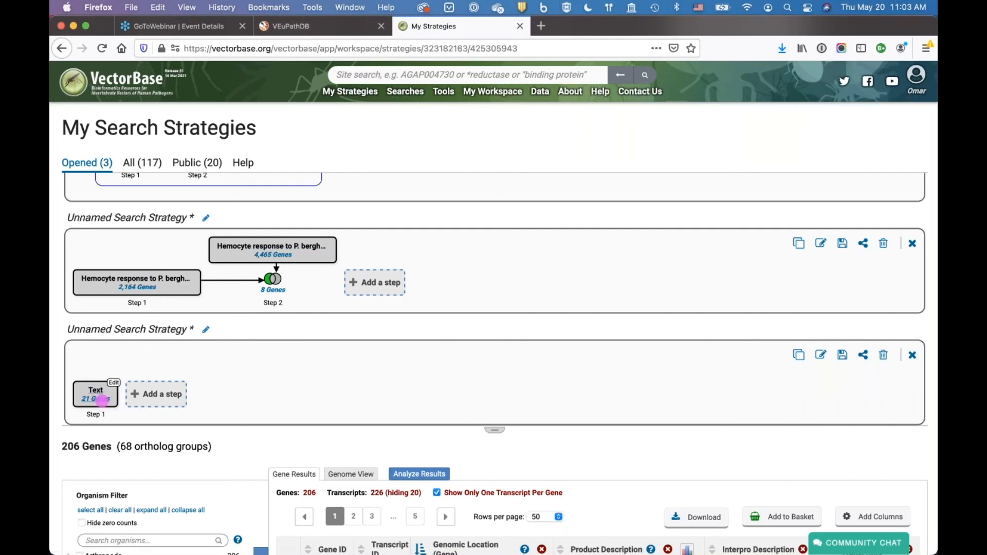
click(379, 495)
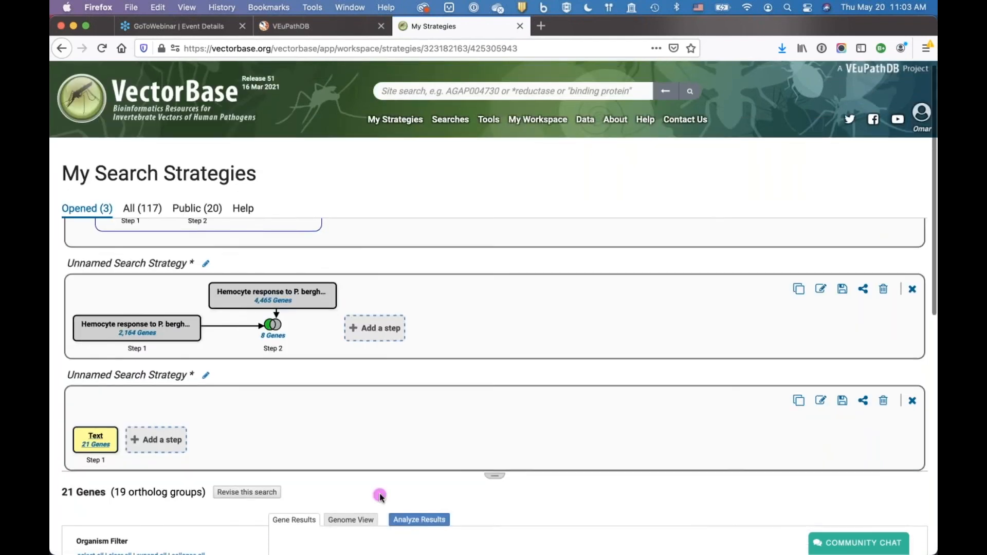
scroll(379, 495, down, 5)
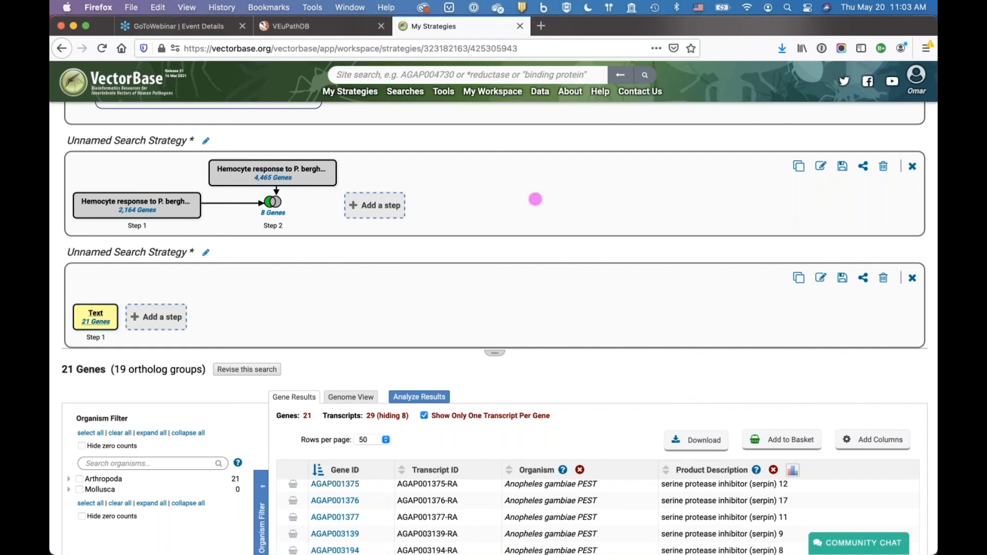
scroll(520, 436, down, 1)
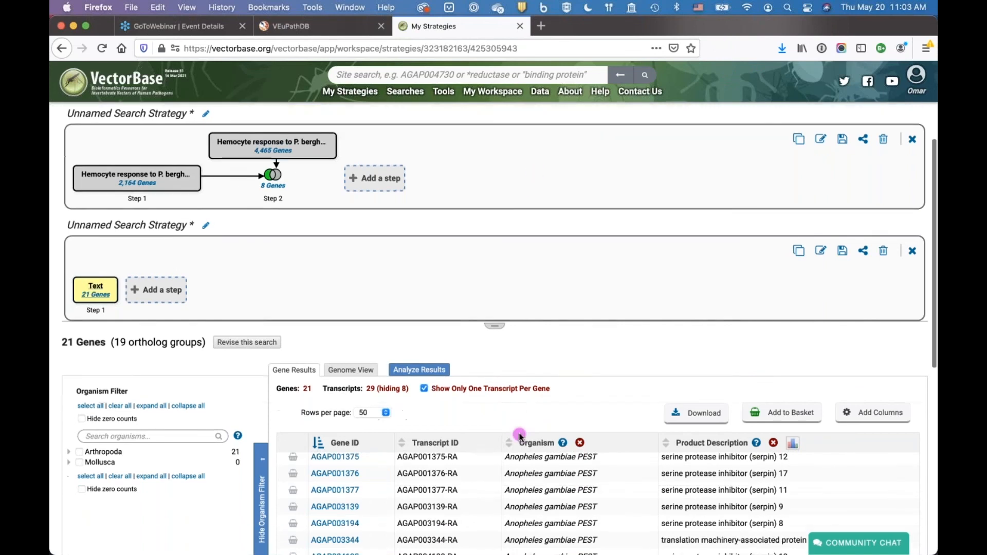
scroll(520, 436, down, 4)
scroll(518, 435, up, 1)
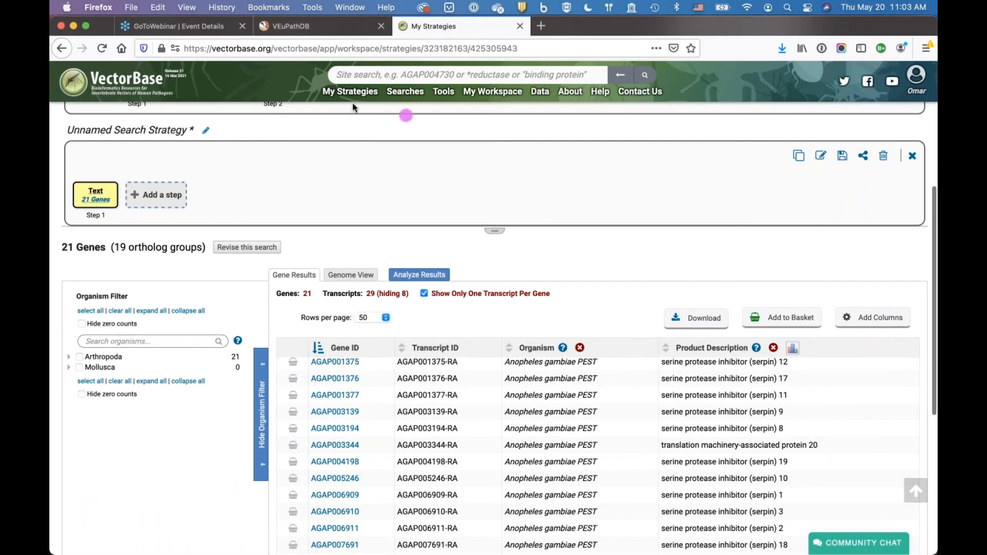
Step: Filter the available searches by "id" to locate the Gene ID(s) search
mouse_move(445, 96)
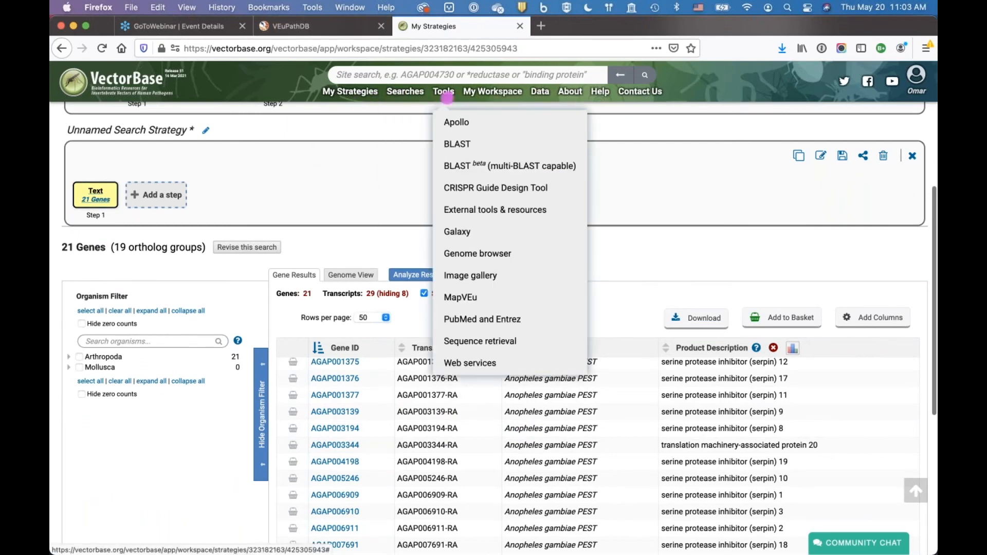
mouse_move(397, 93)
right_click(432, 147)
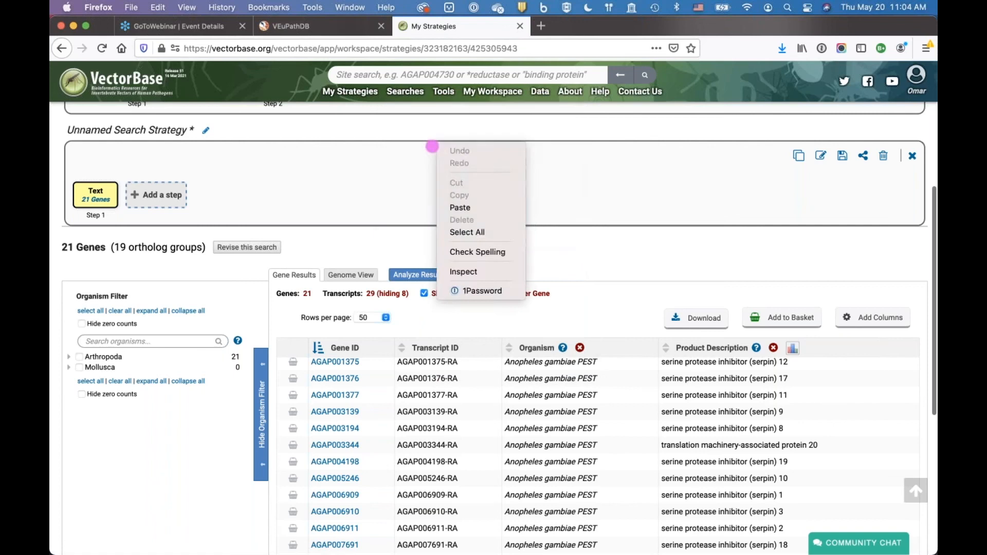
click(425, 147)
mouse_move(414, 94)
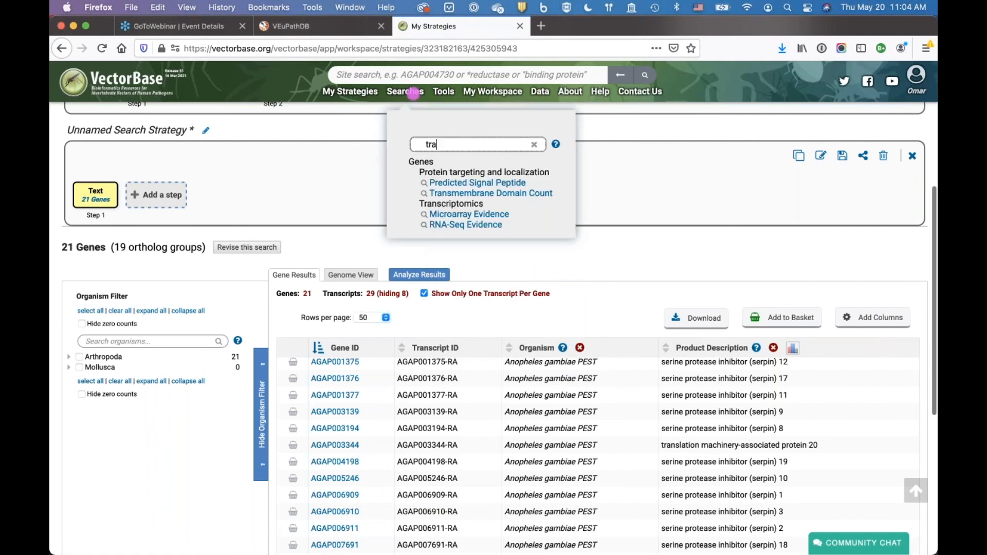
key(BackSpace)
key(BackSpace)
key(BackSpace)
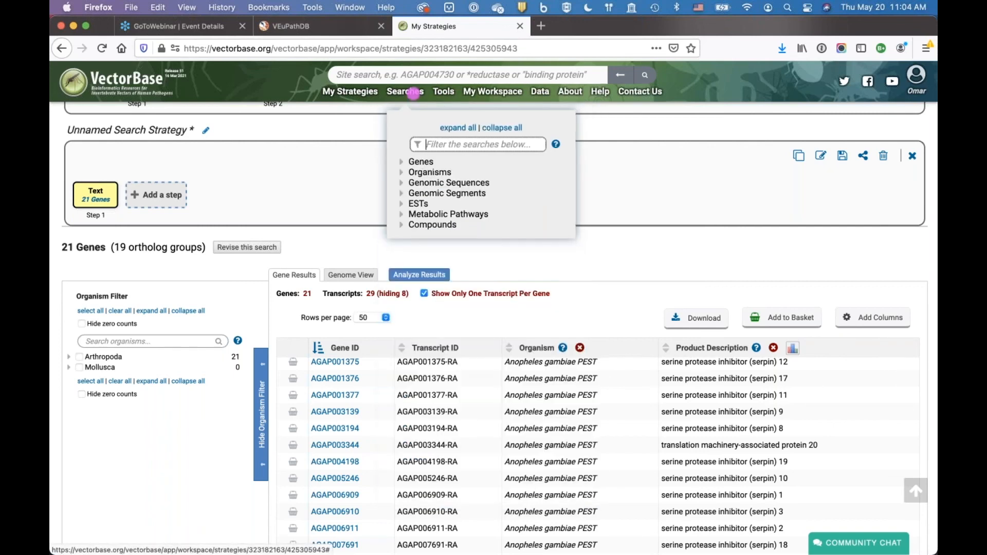
text(id)
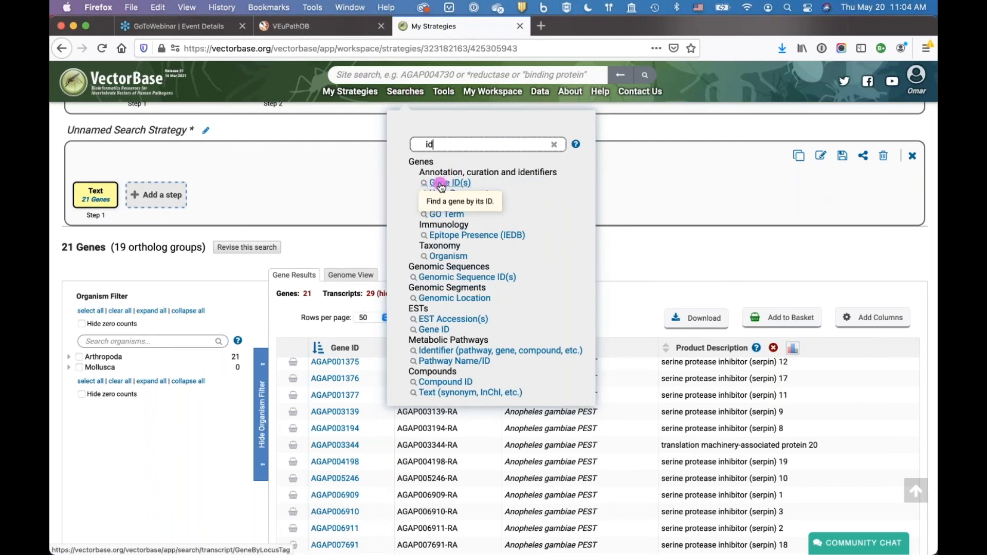
mouse_move(115, 183)
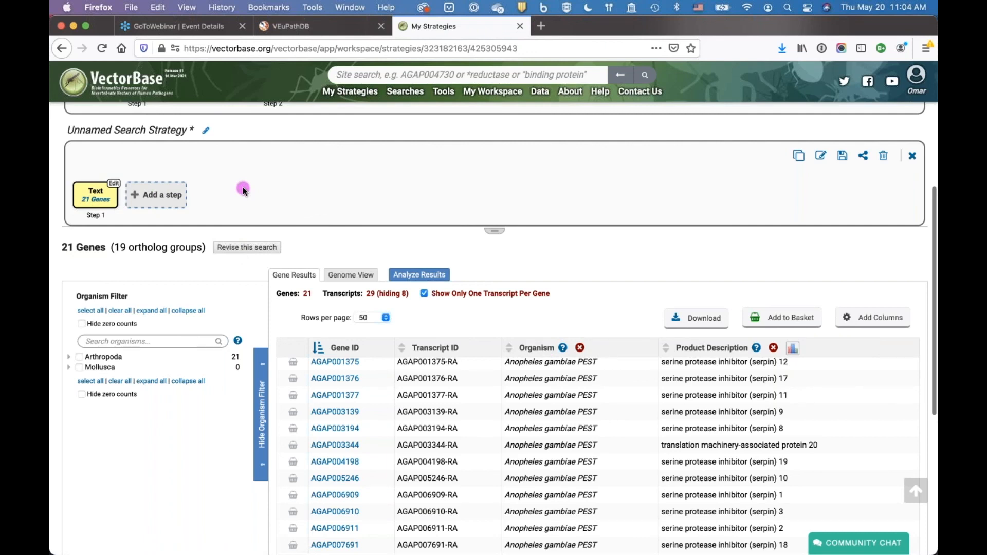
Step: Add the "Expression in mated female A. gambiae" %ile Graph and Expr Graph columns to the Text search's gene results
click(851, 29)
click(865, 408)
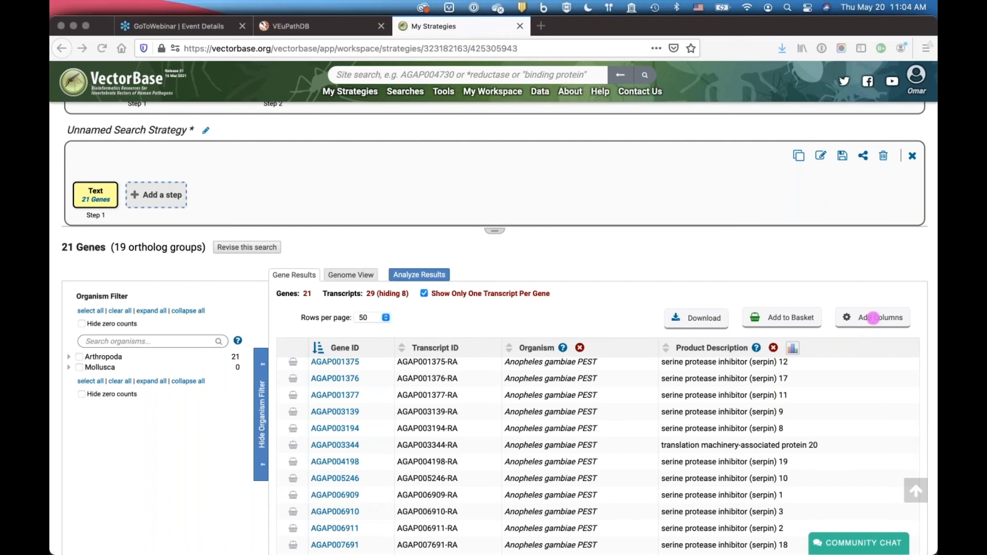
click(870, 319)
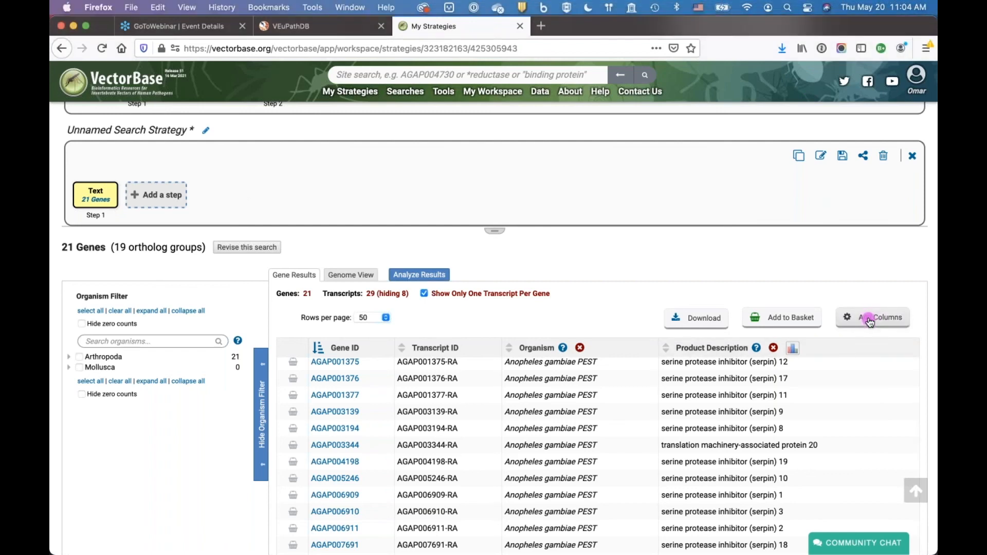
click(869, 317)
drag(535, 156, 704, 156)
click(625, 235)
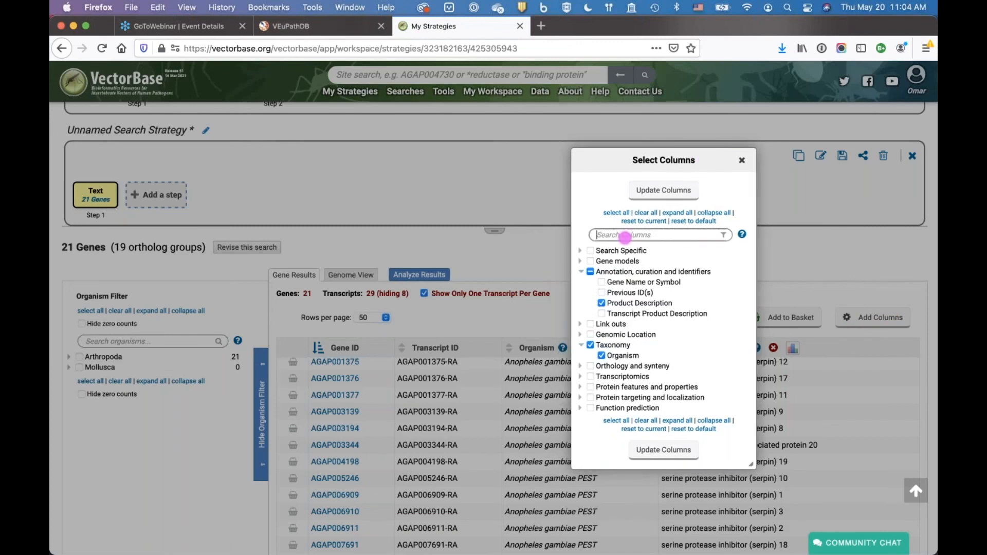
text(anoph)
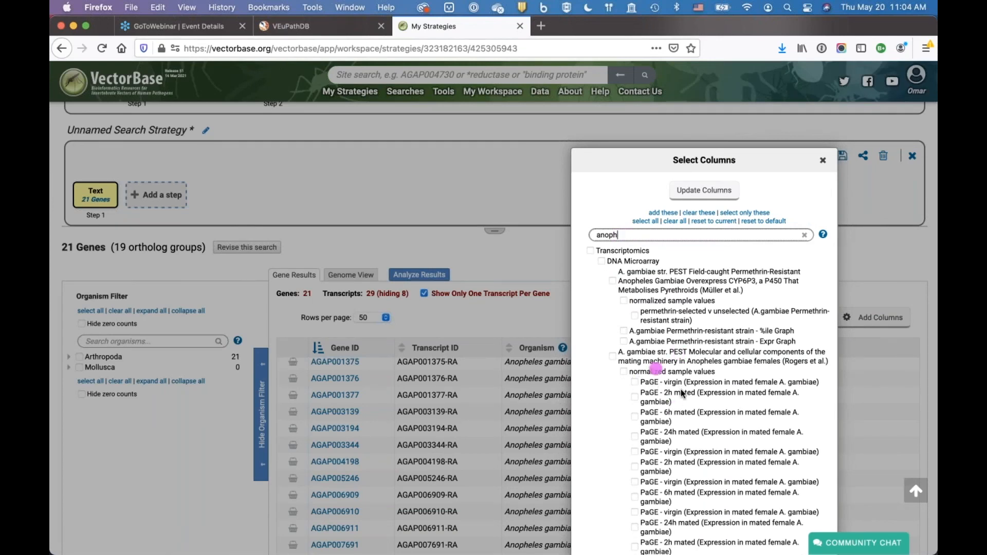
scroll(682, 394, down, 5)
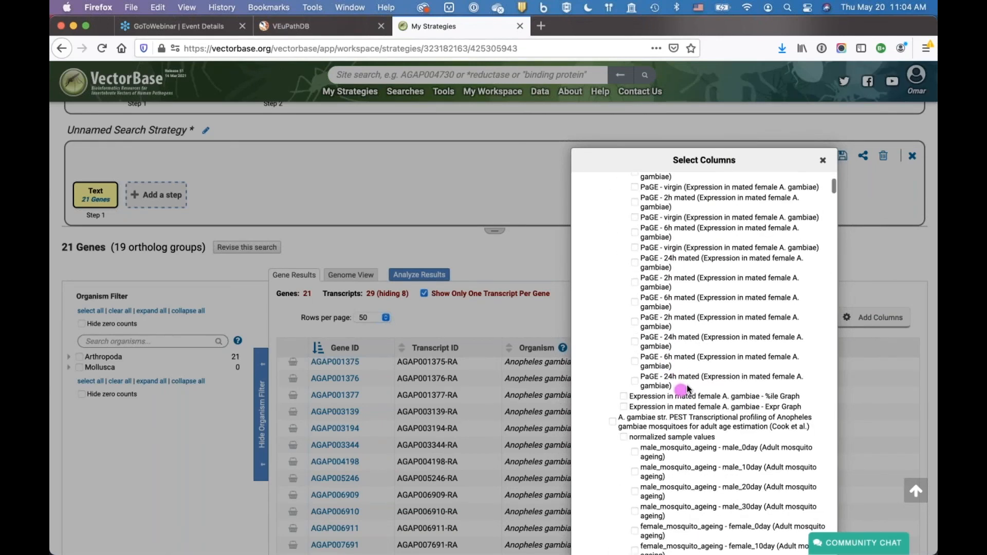
click(623, 396)
click(624, 406)
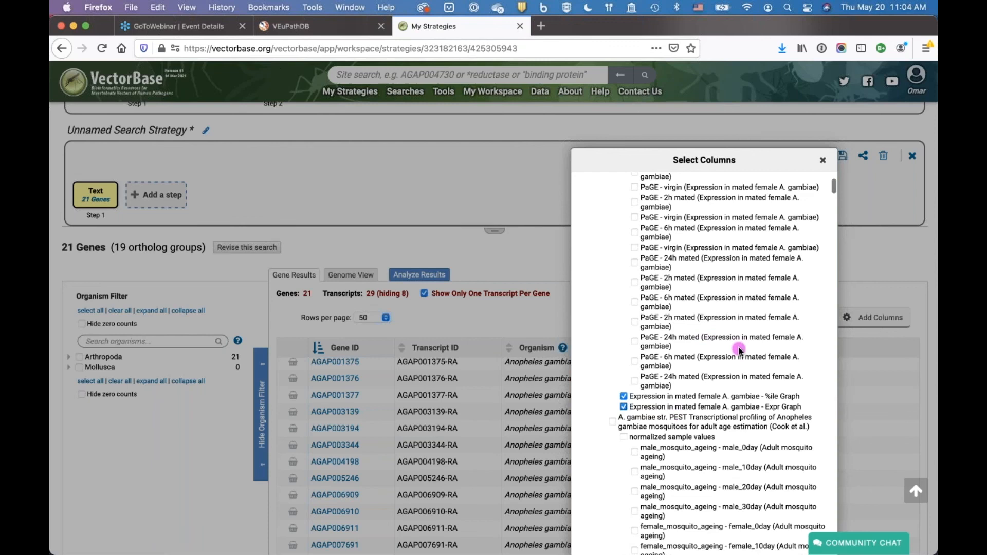
scroll(740, 352, up, 8)
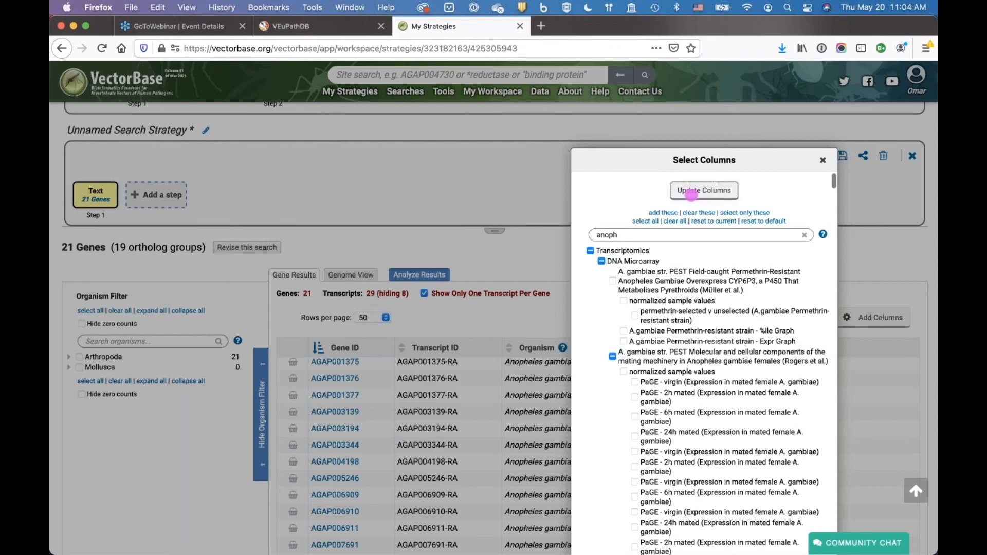
click(691, 192)
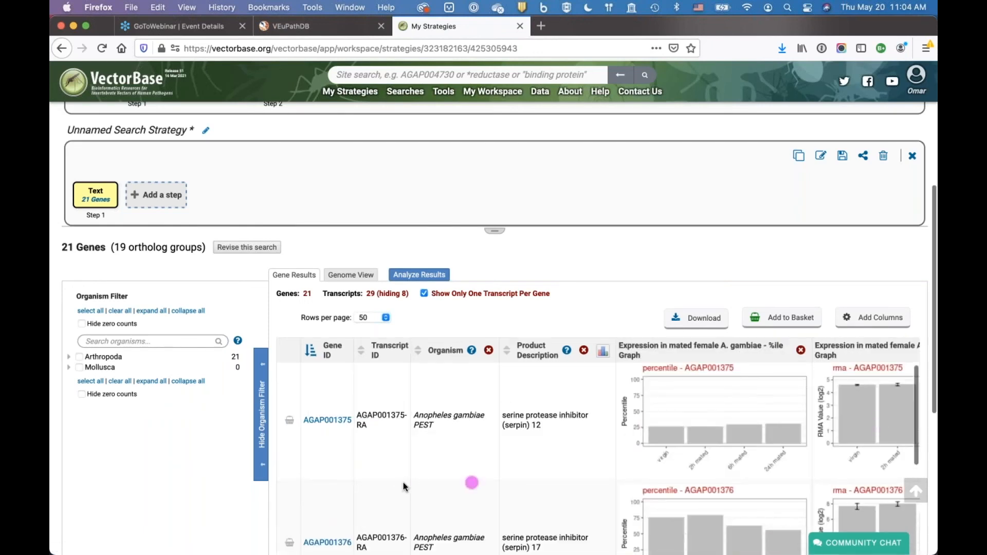
Step: Examine the percentile and expression graphs for mated female A. gambiae across the genes in the results table
scroll(408, 536, down, 5)
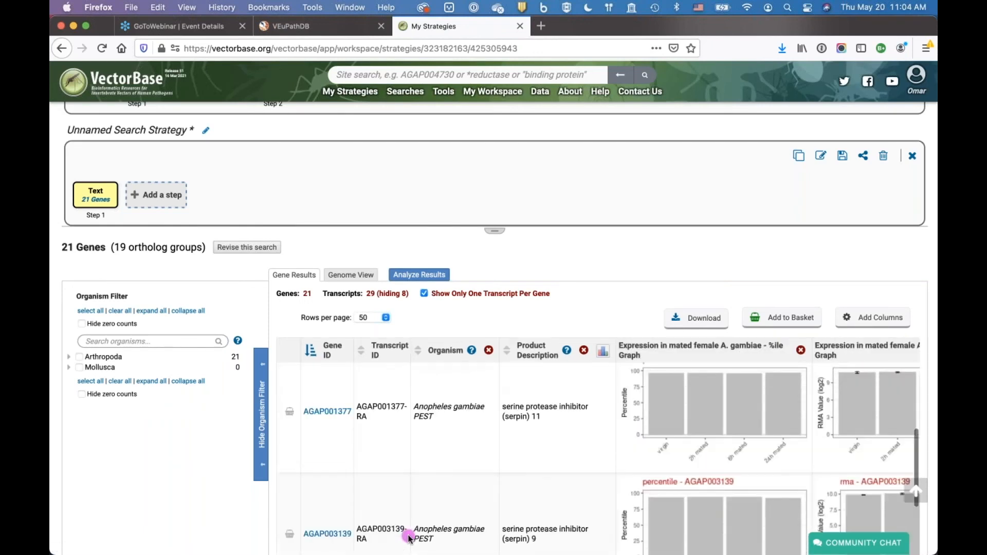
scroll(409, 538, down, 5)
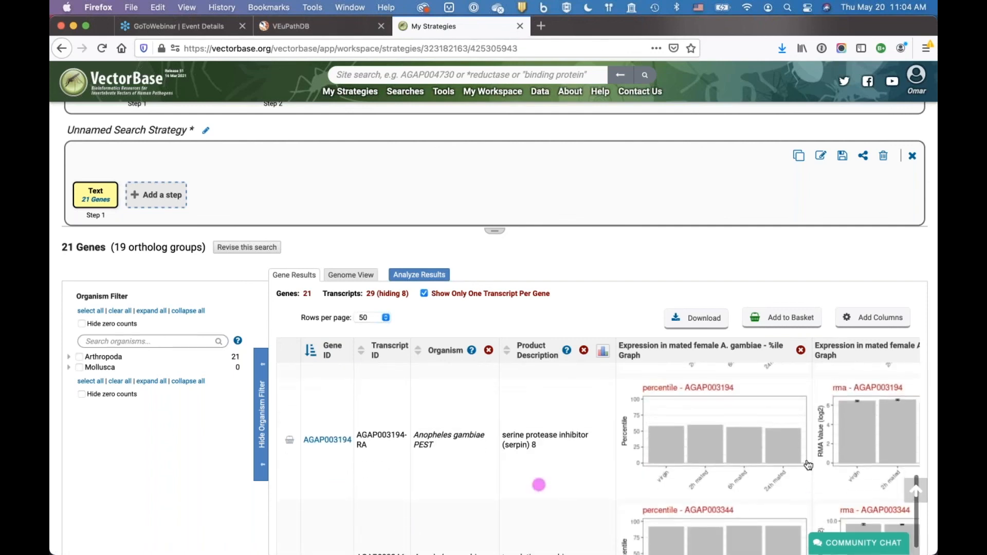
scroll(611, 486, down, 5)
scroll(611, 487, down, 5)
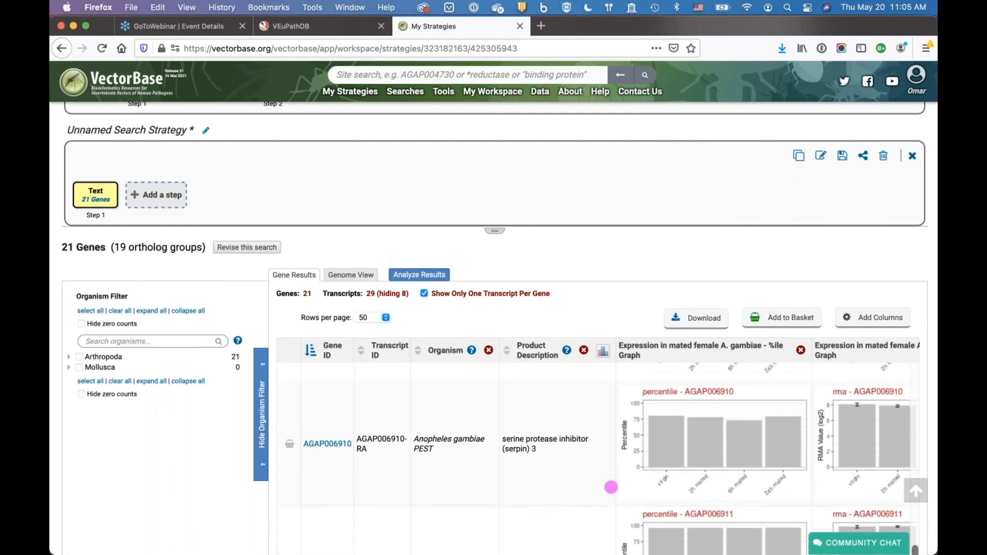
scroll(611, 487, down, 8)
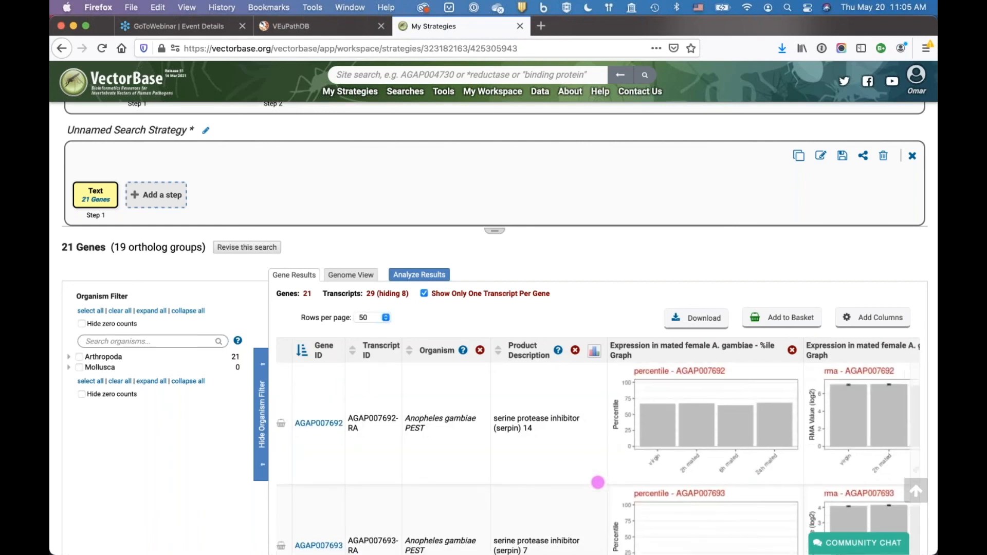
scroll(597, 482, down, 5)
scroll(598, 483, down, 10)
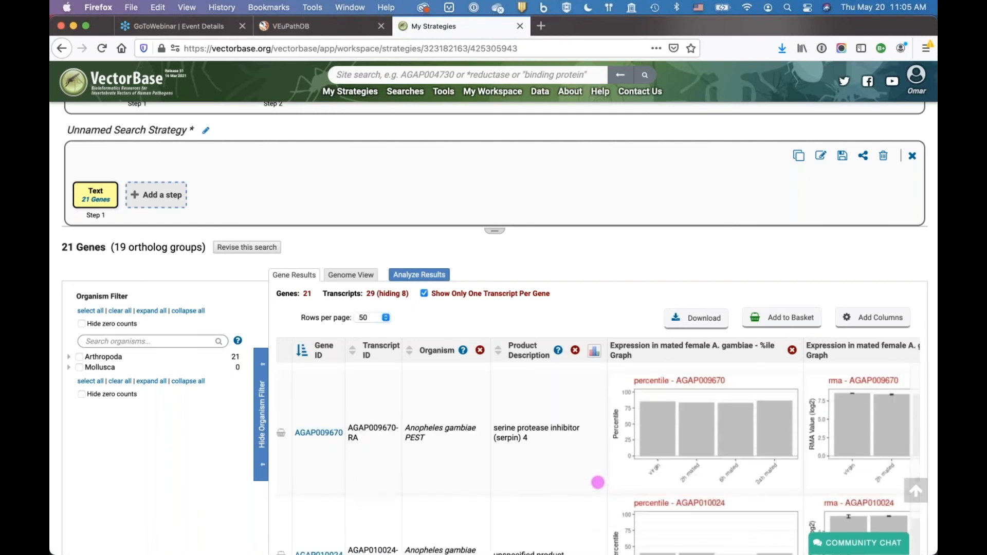
scroll(584, 277, up, 20)
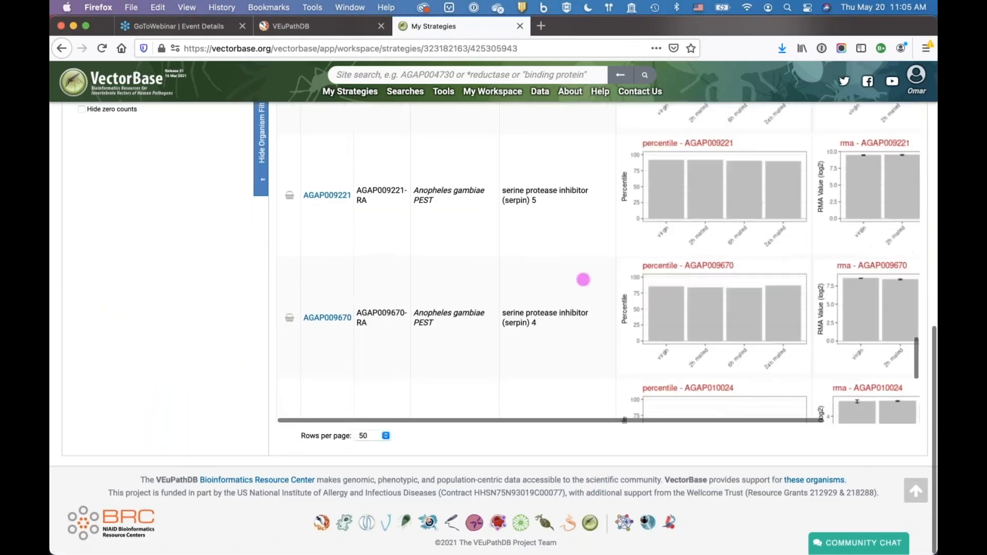
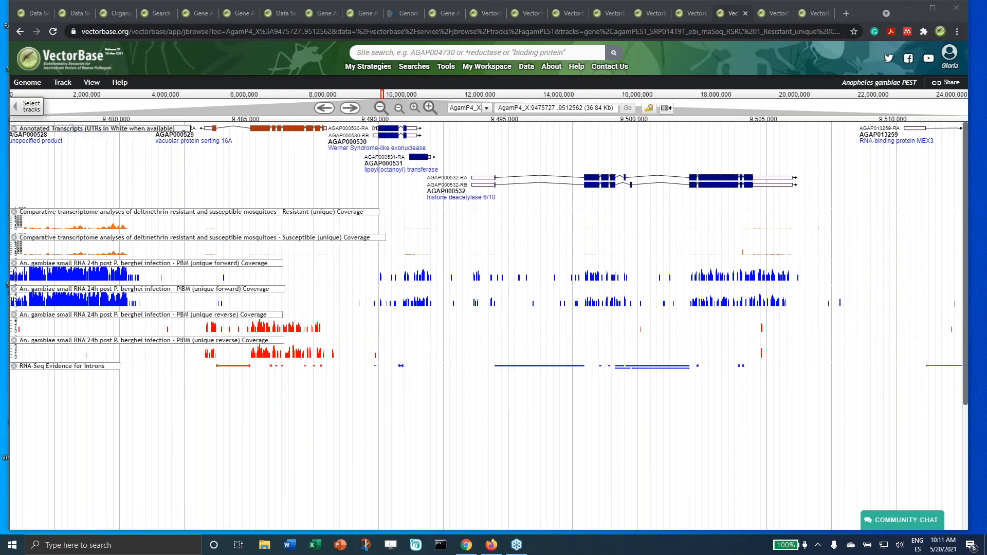
Step: From the genome browser's track list, enable the AgambiaePEST combined RNAseq plot and the J2 pull down IgG2a_isotype (non-unique forward) Coverage track
click(32, 107)
scroll(61, 432, down, 10)
scroll(61, 432, down, 5)
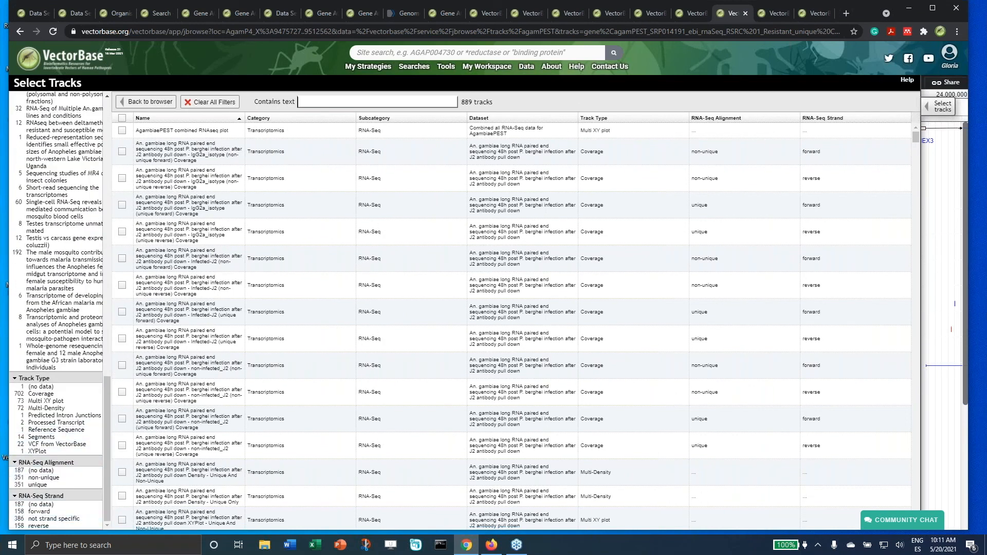
click(903, 303)
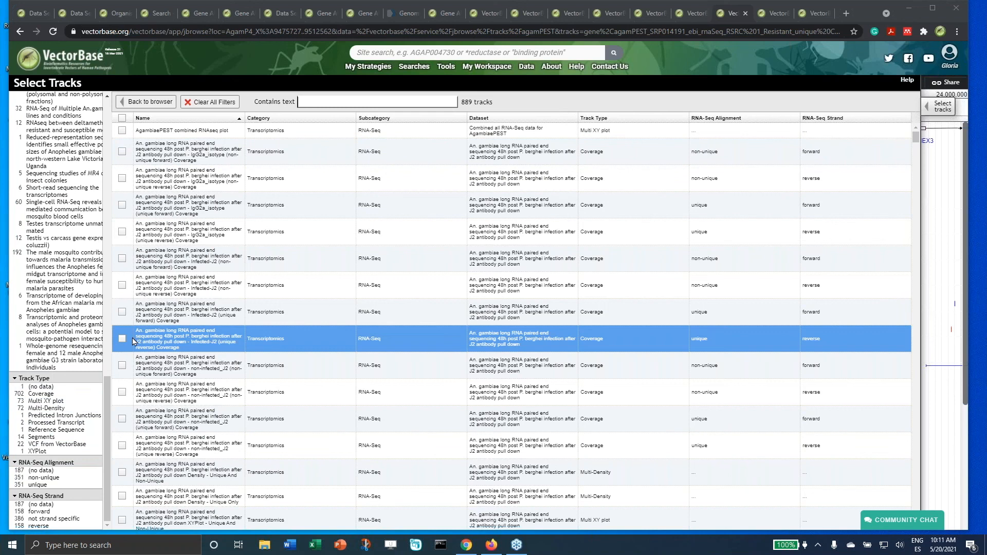
click(123, 131)
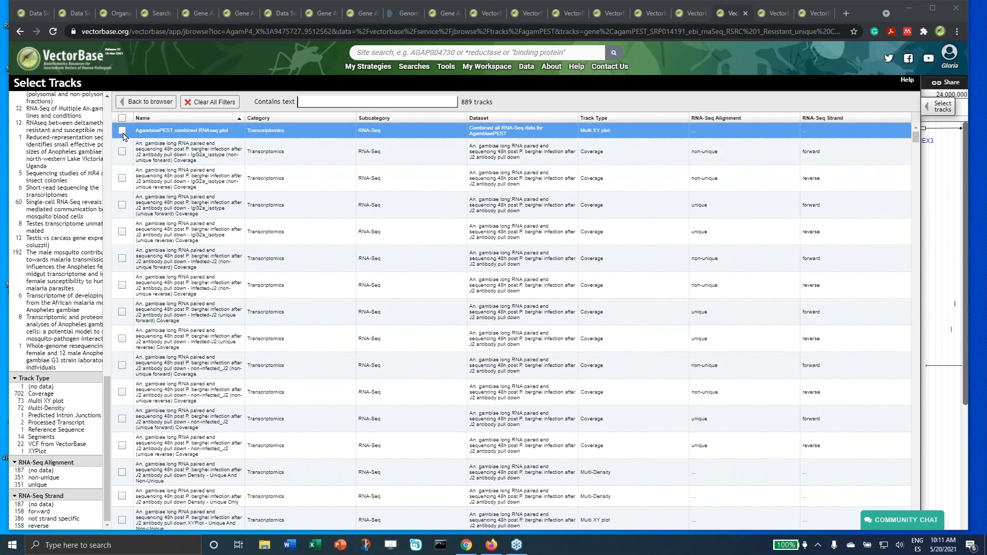
click(122, 152)
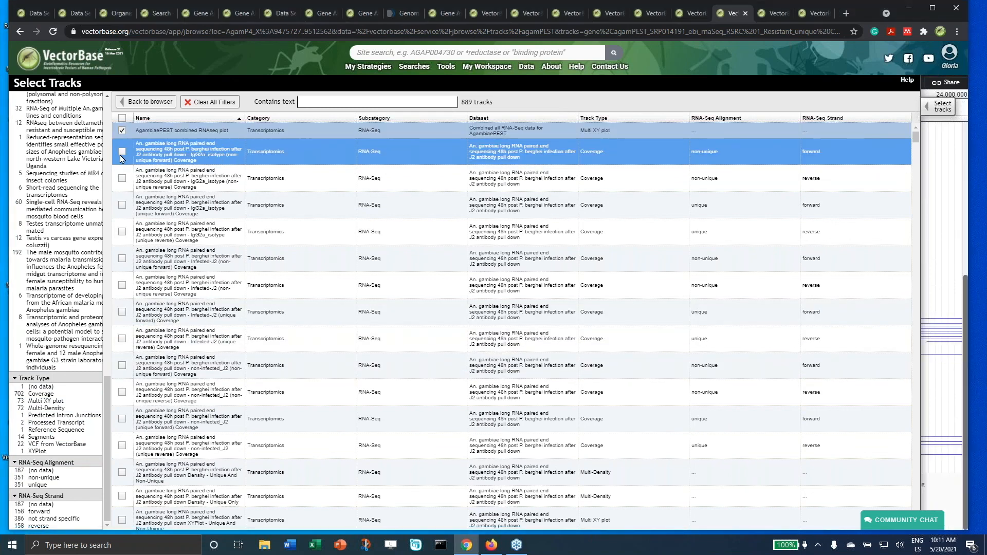
Step: Filter the track list by "introns" to find the RNA-Seq intron evidence track, and return to the genome browser view
click(332, 101)
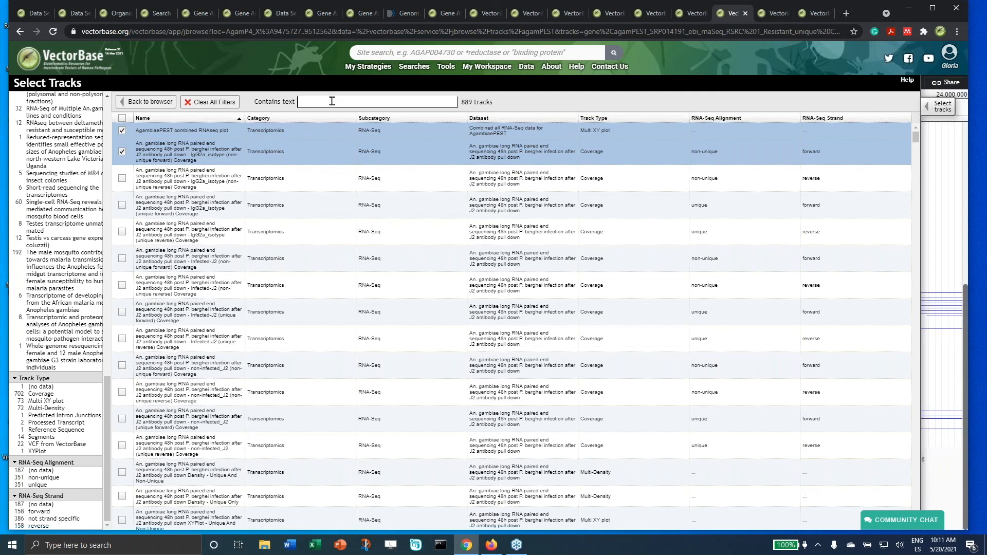
text(introns)
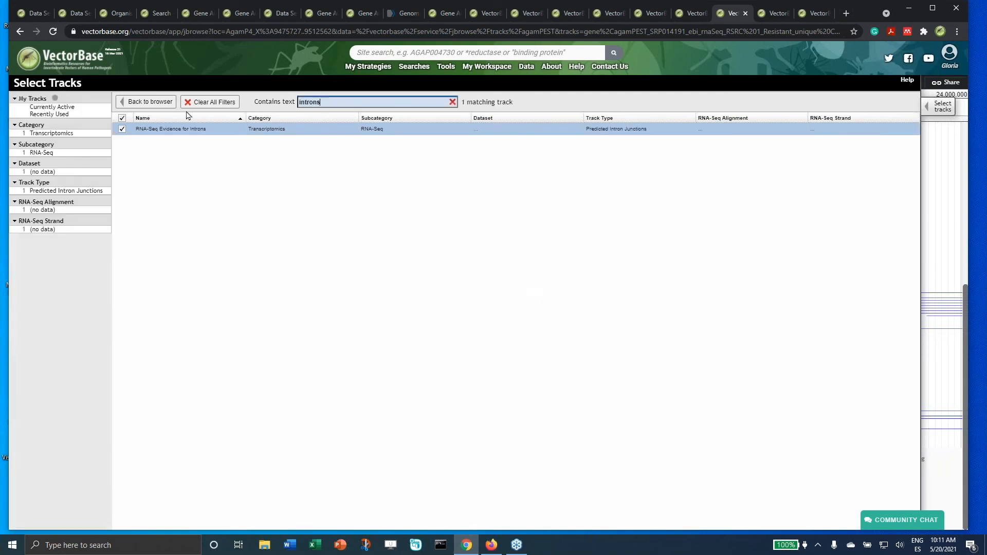
click(149, 102)
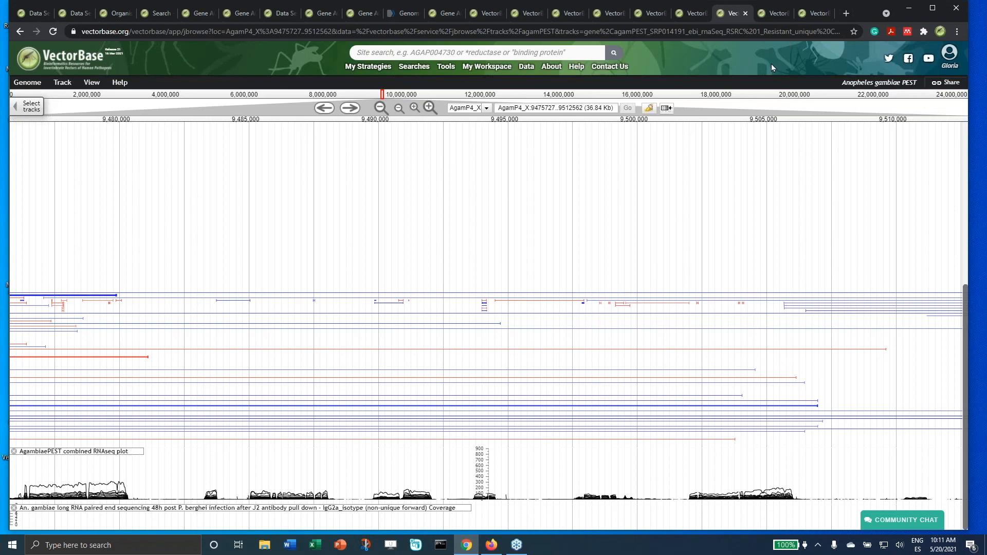
click(868, 83)
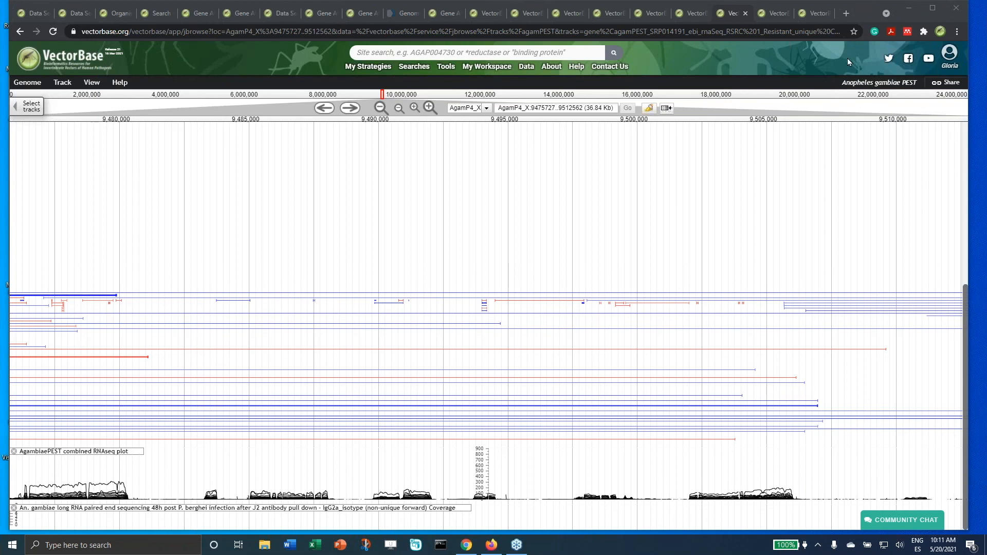